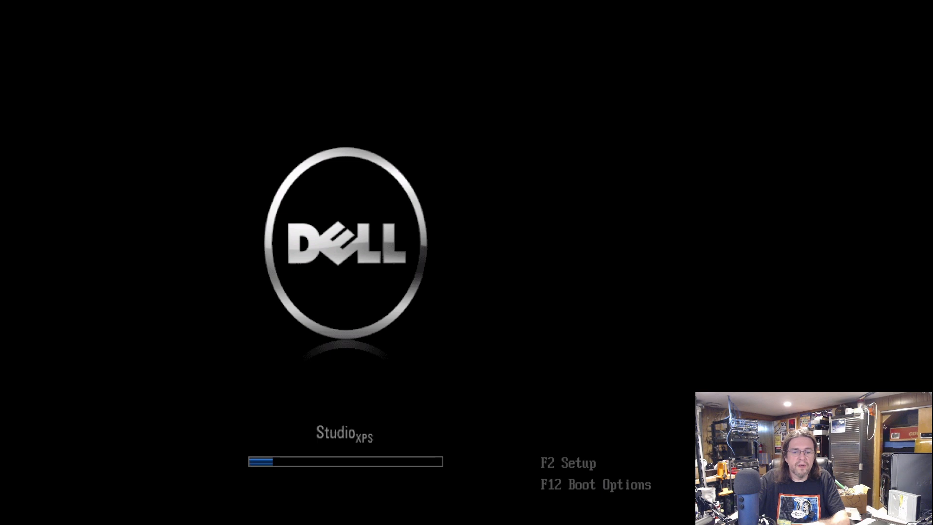
# Bring up the one-time boot device list during startup and boot from the pny USB 2.0 flash drive.
pyautogui.press('F12')
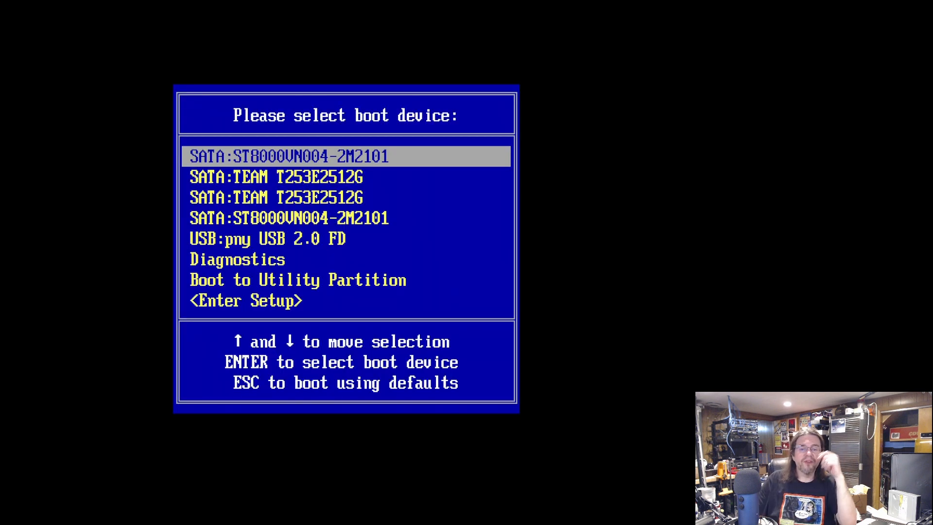
pyautogui.press('Down')
pyautogui.press('Up')
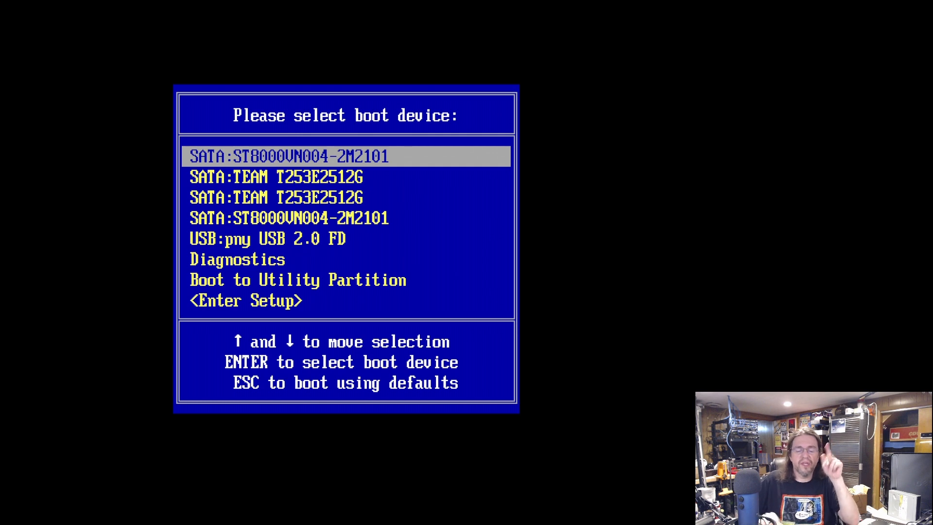
pyautogui.press('Down')
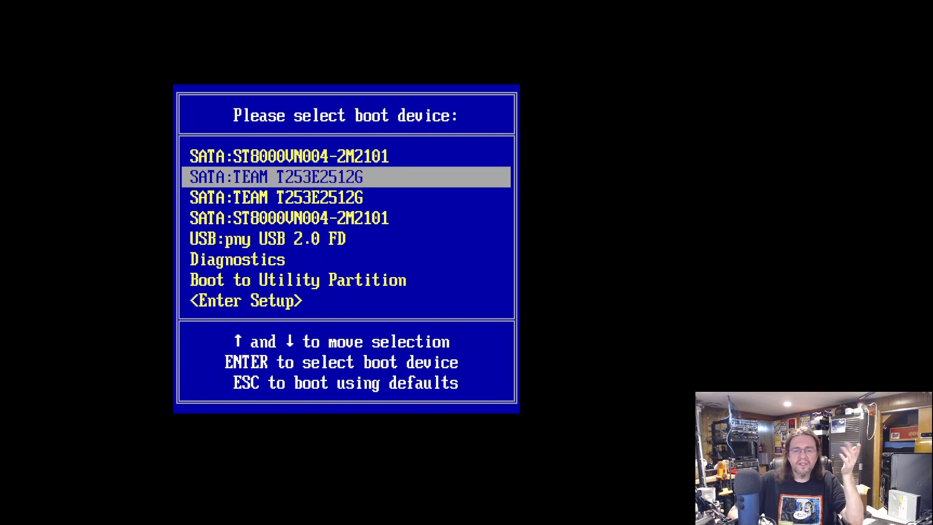
pyautogui.press('Down')
pyautogui.press('Down')
pyautogui.press('Up')
pyautogui.press('Up')
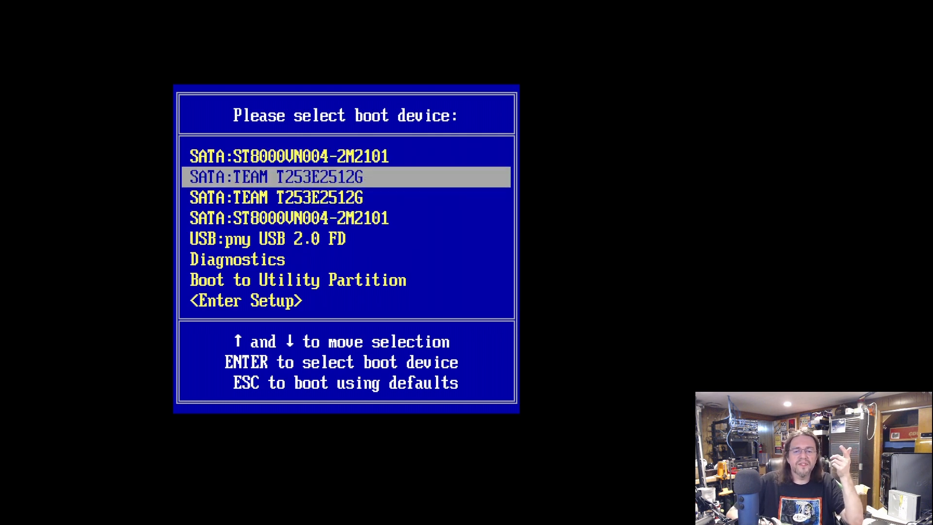
pyautogui.press('Down')
pyautogui.press('Up')
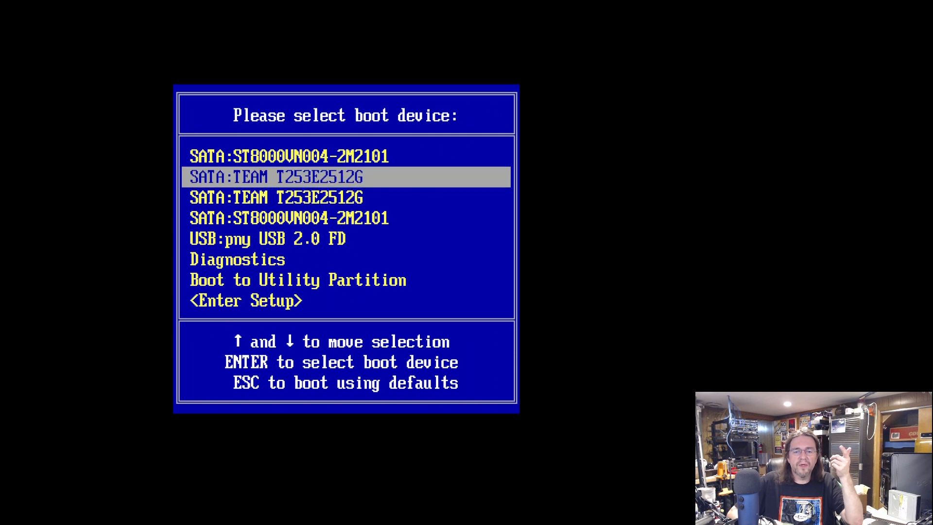
pyautogui.press('Down')
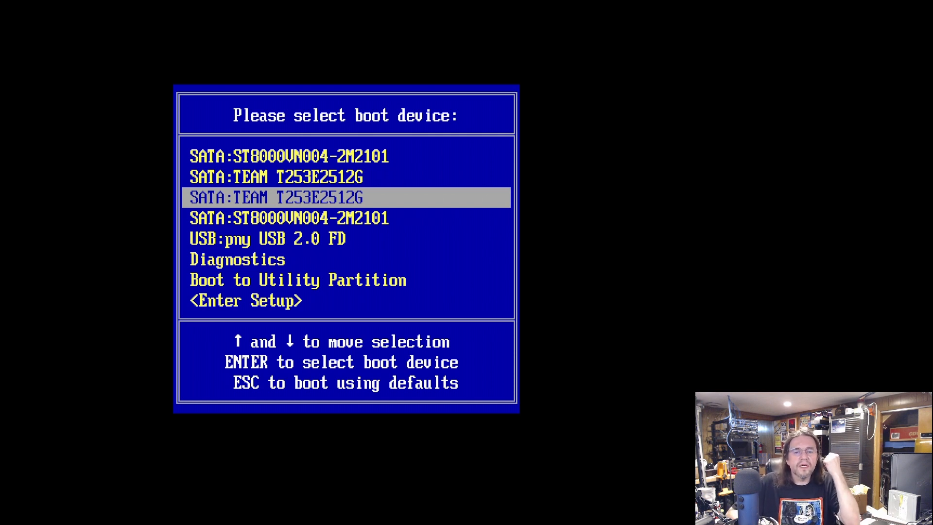
pyautogui.press('Down')
pyautogui.press('Down')
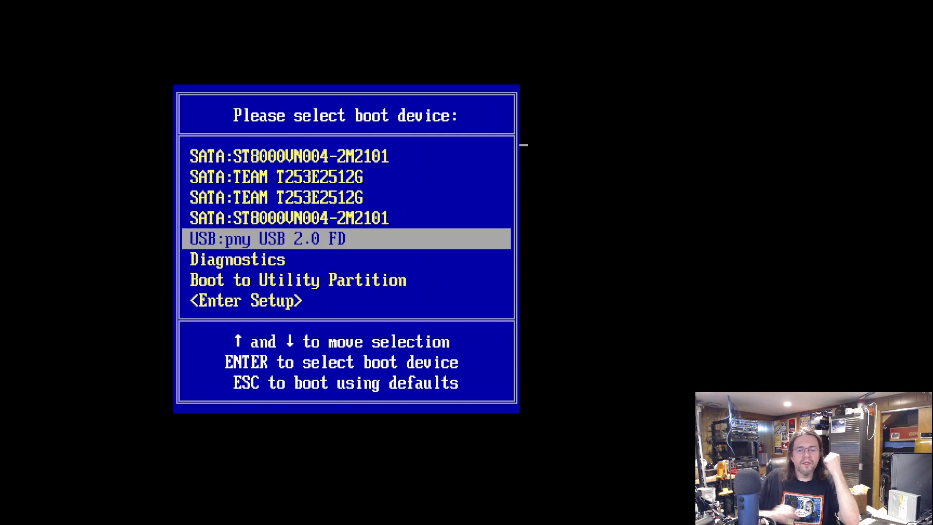
pyautogui.press('Return')
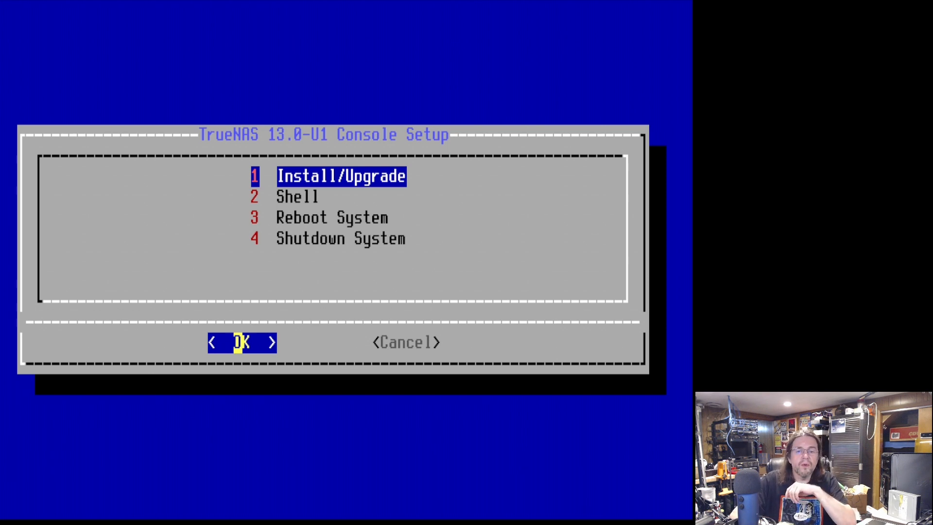
# Start the TrueNAS installation with both TEAM T253E2512G drives, ada1 and ada2, as destination and accept erasing them.
pyautogui.press('Return')
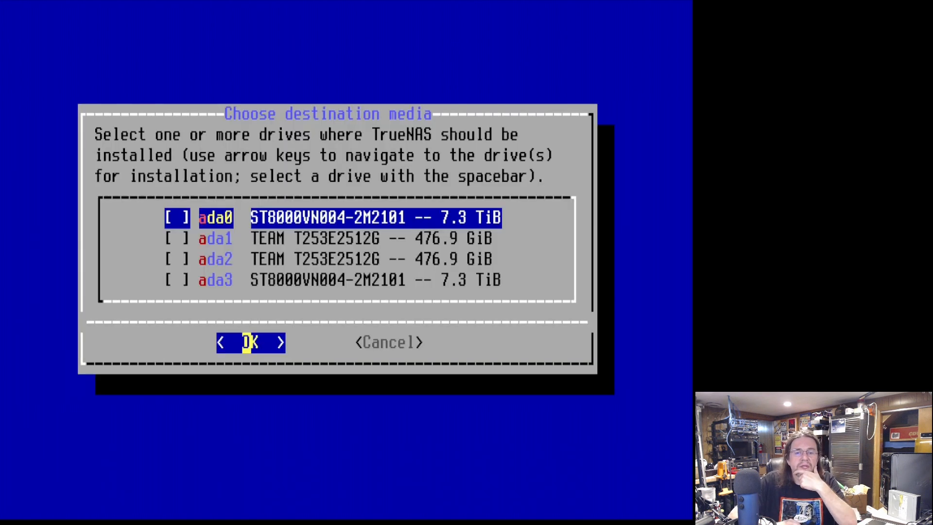
pyautogui.press('Down')
pyautogui.press('space')
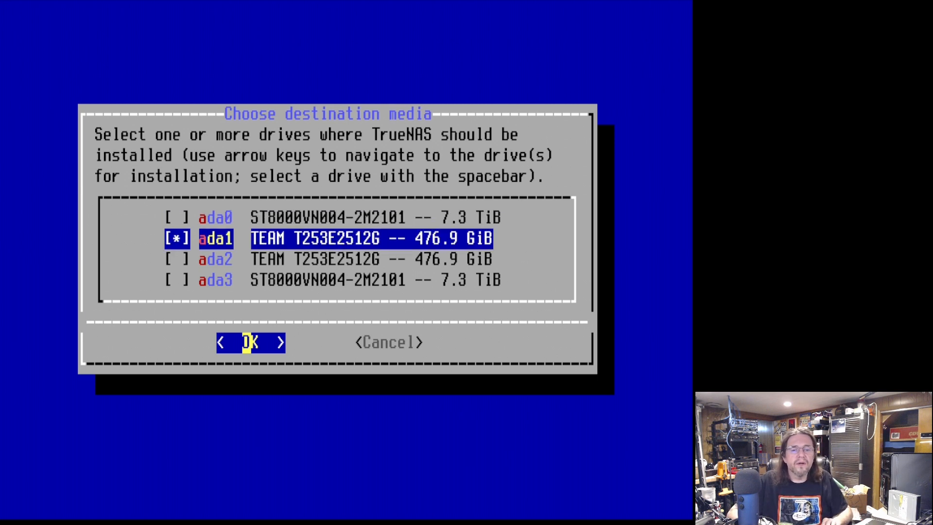
pyautogui.press('Down')
pyautogui.press('space')
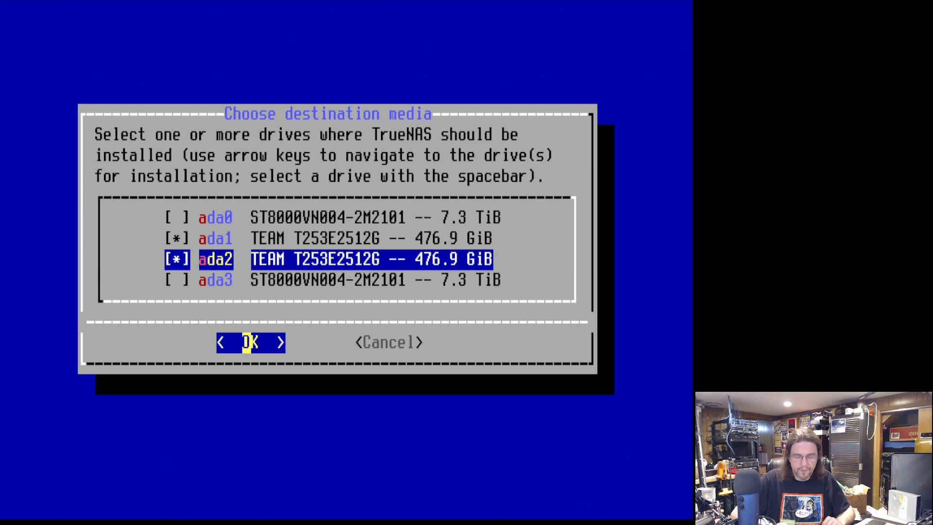
pyautogui.press('Right')
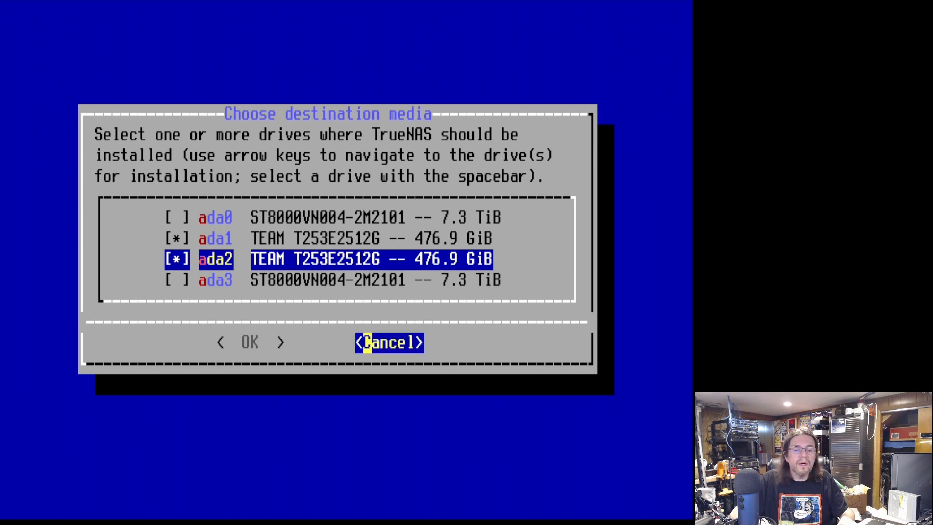
pyautogui.press('Left')
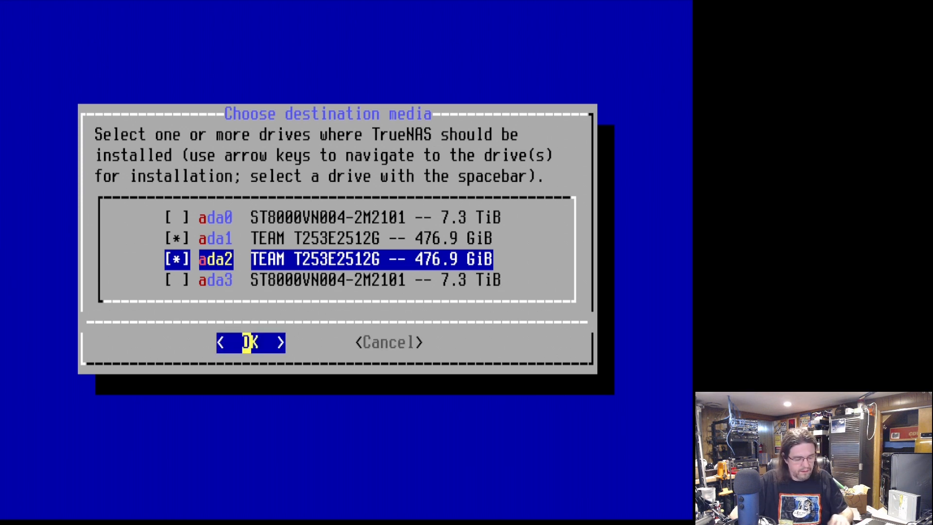
pyautogui.press('Down')
pyautogui.press('Up')
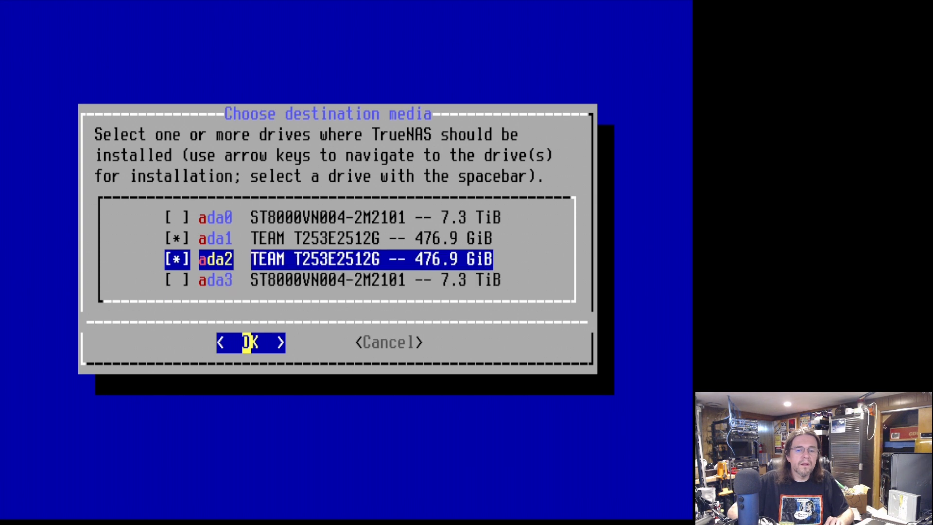
pyautogui.press('Return')
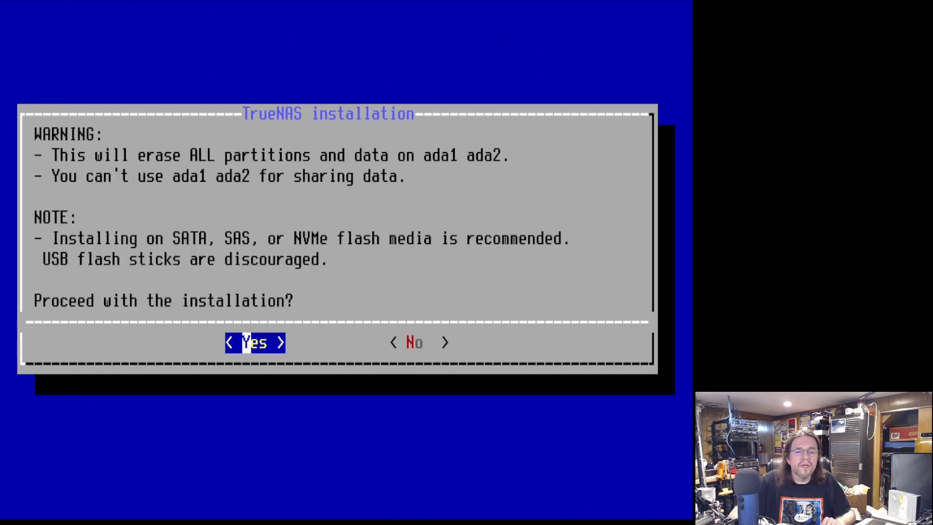
pyautogui.press('Return')
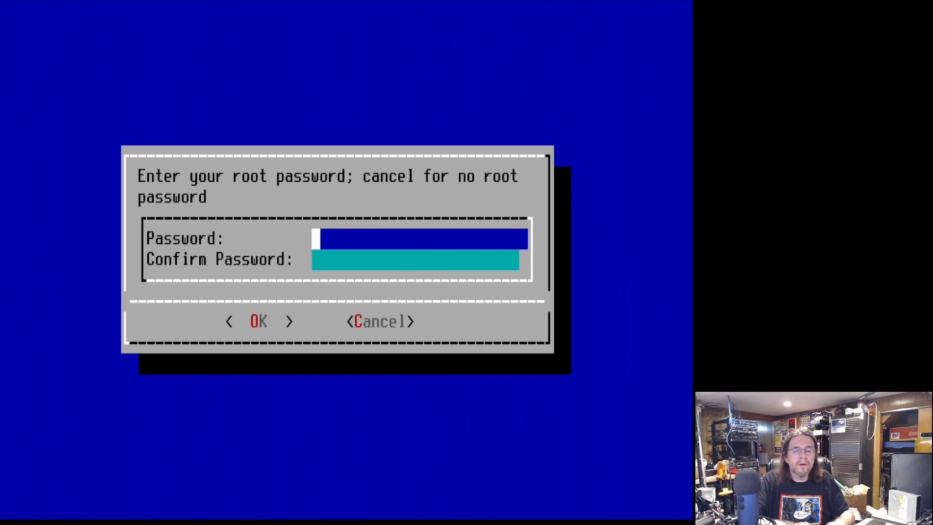
# Enter the root password, repeat it in the confirmation field and submit it.
pyautogui.write('********')
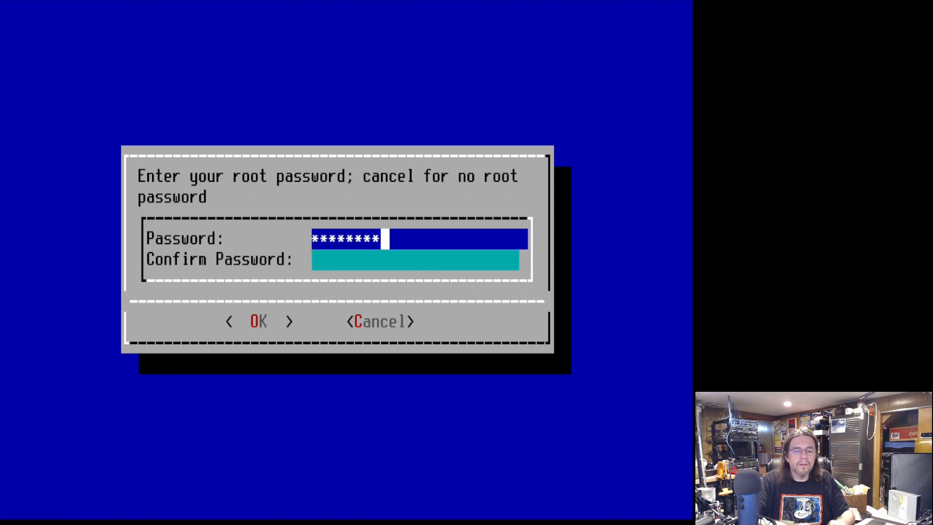
pyautogui.write('***')
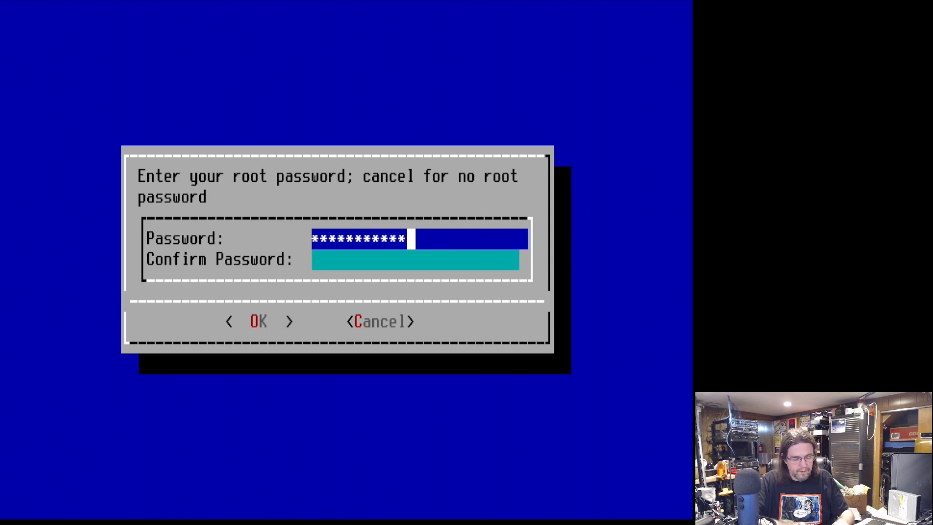
pyautogui.write('****')
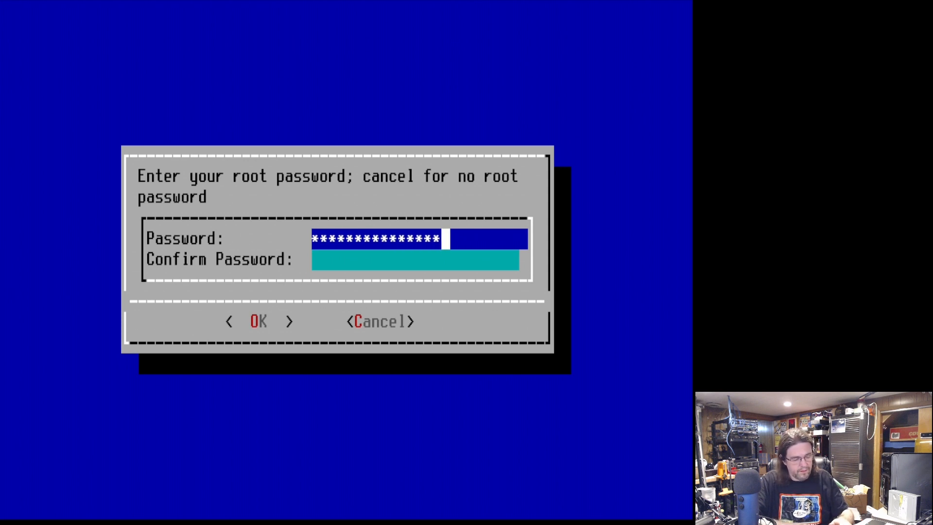
pyautogui.write('*')
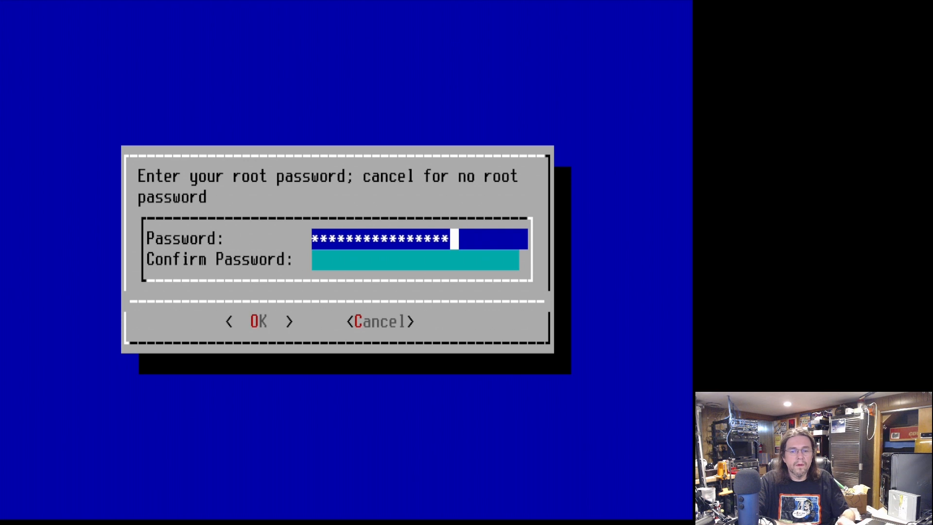
pyautogui.press('Down')
pyautogui.write('***********')
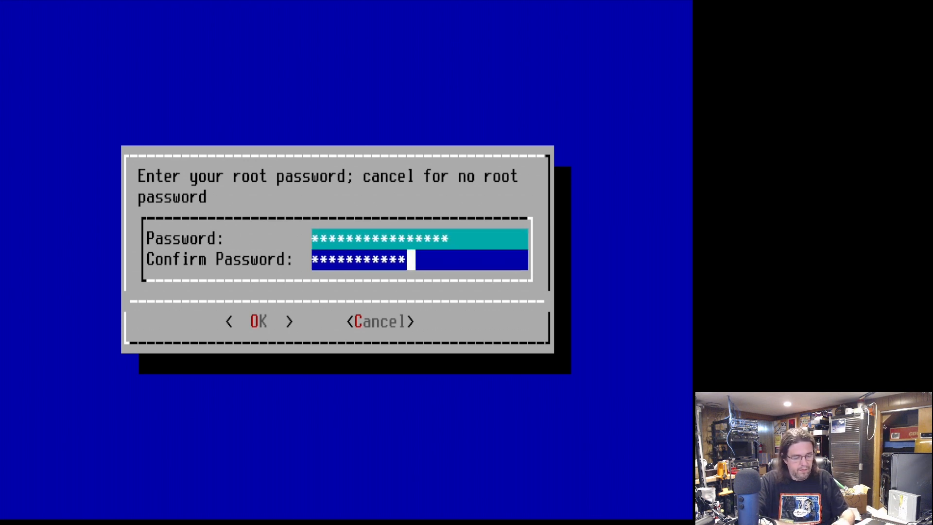
pyautogui.write('*****')
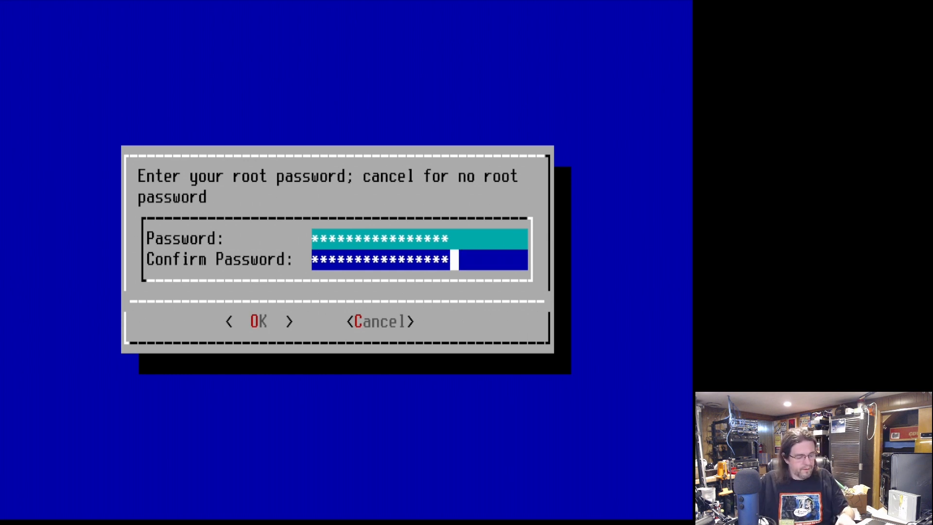
pyautogui.press('Tab')
pyautogui.press('Return')
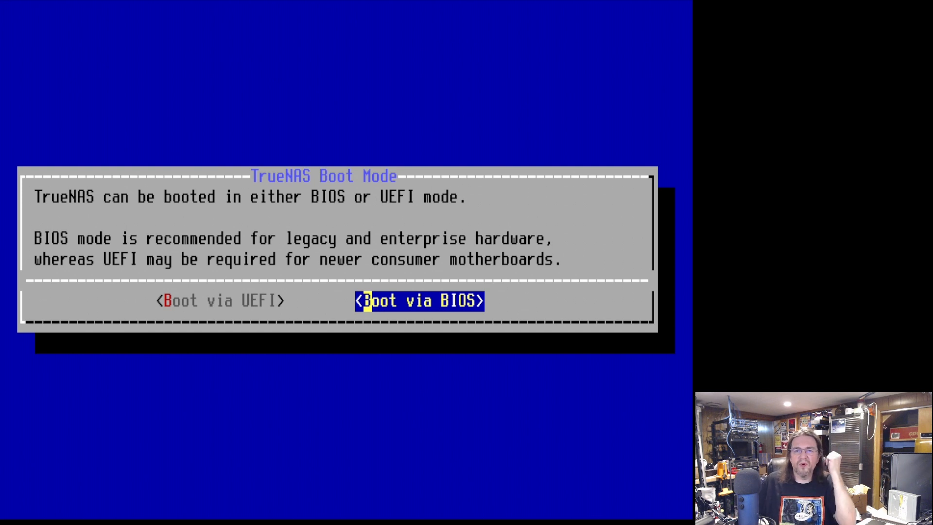
# Choose BIOS as the TrueNAS boot mode and create the 16GB swap partition on the boot devices.
pyautogui.press('Return')
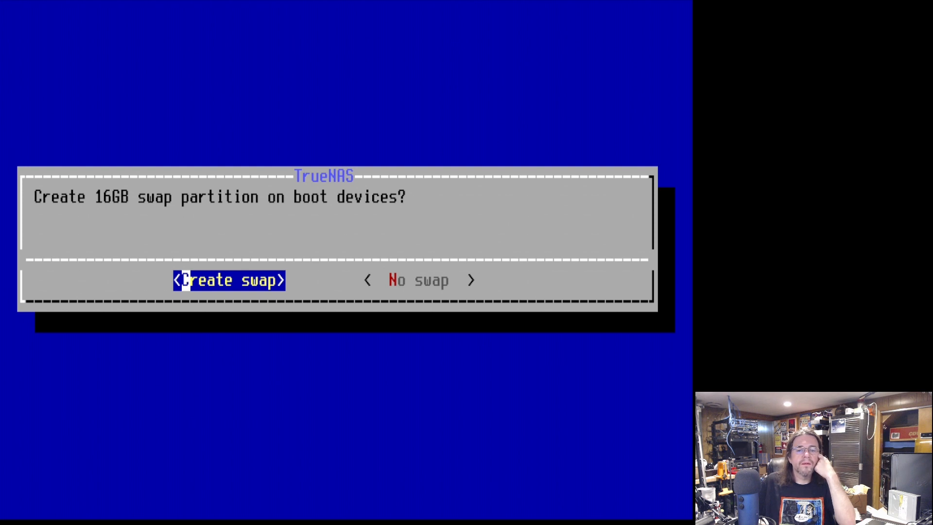
pyautogui.press('Return')
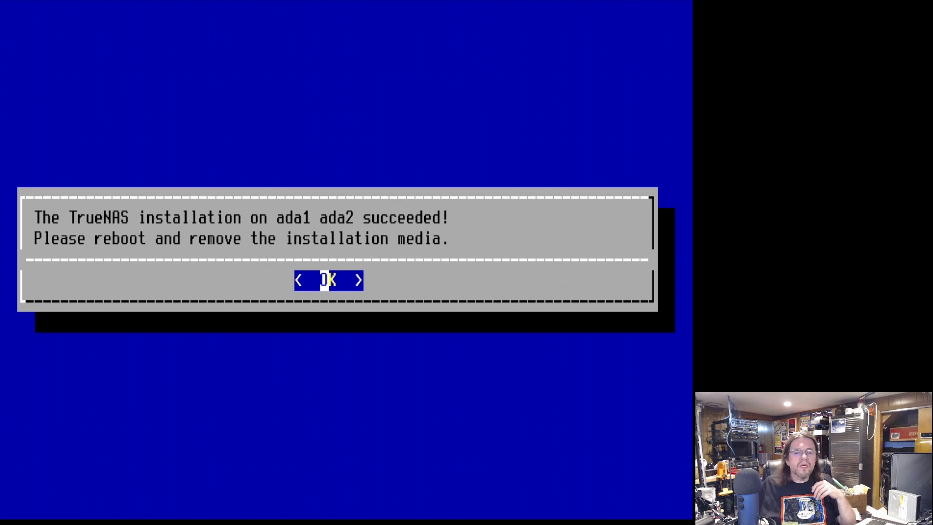
# Acknowledge the finished installation and reboot the system from the console setup.
pyautogui.press('Return')
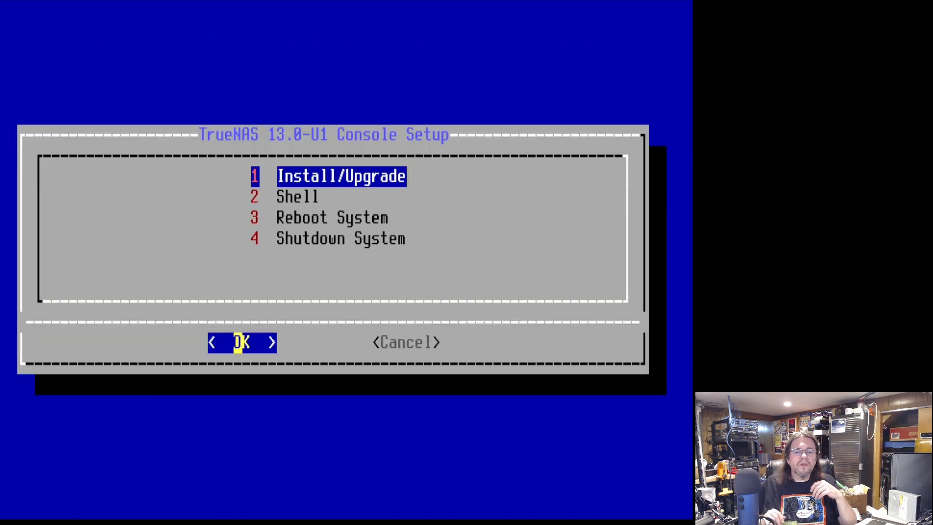
pyautogui.press('3')
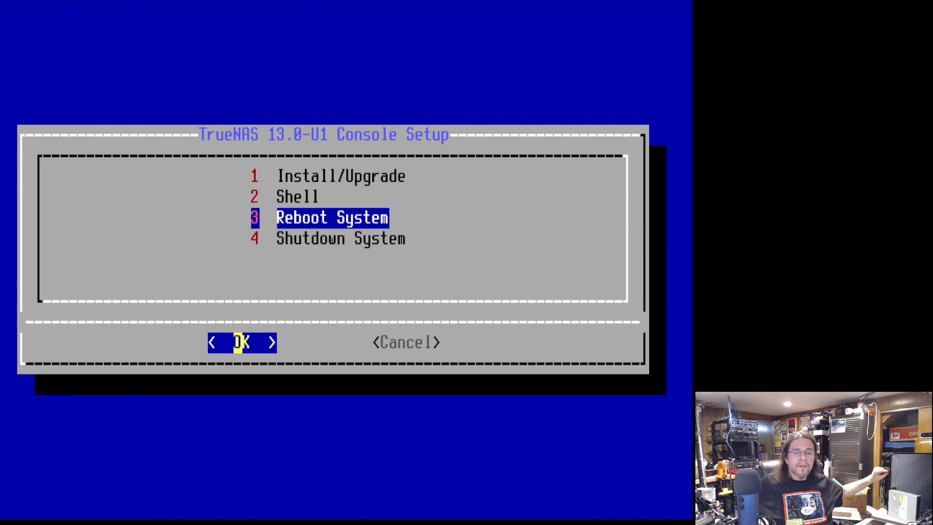
pyautogui.press('Return')
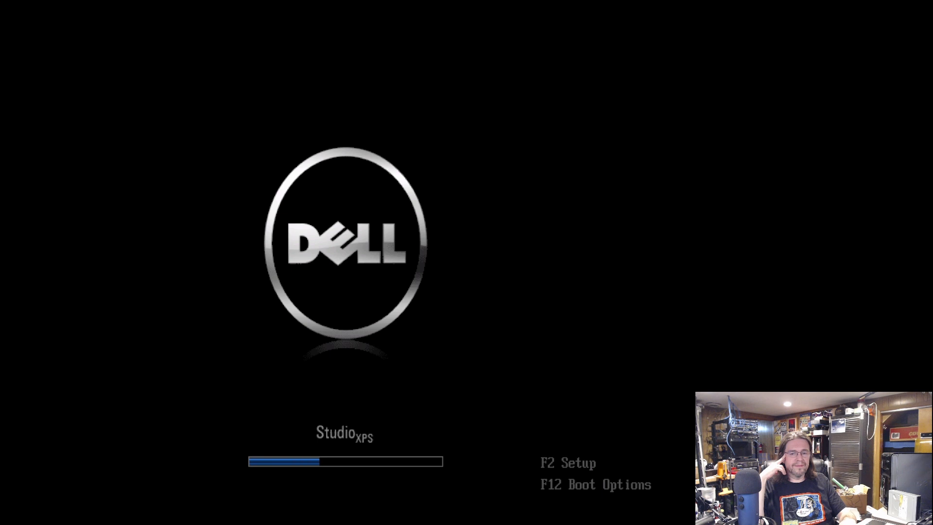
# Enter the BIOS setup during startup and open Boot Device Configuration.
pyautogui.press('F2')
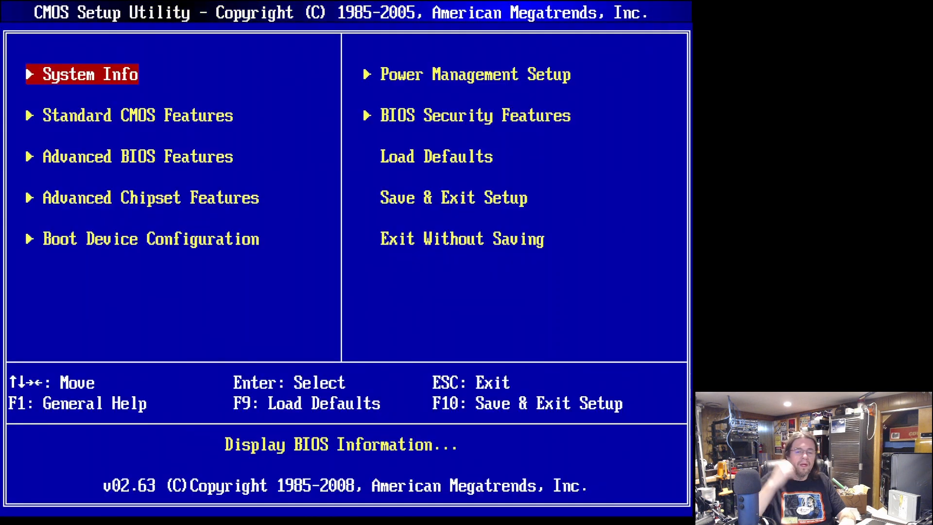
pyautogui.press('Down')
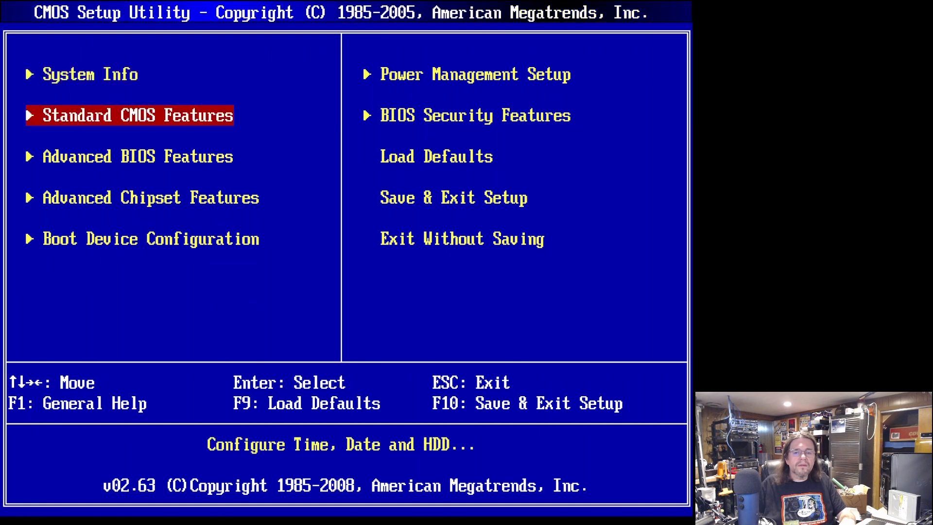
pyautogui.press('Down')
pyautogui.press('Down')
pyautogui.press('Down')
pyautogui.press('Return')
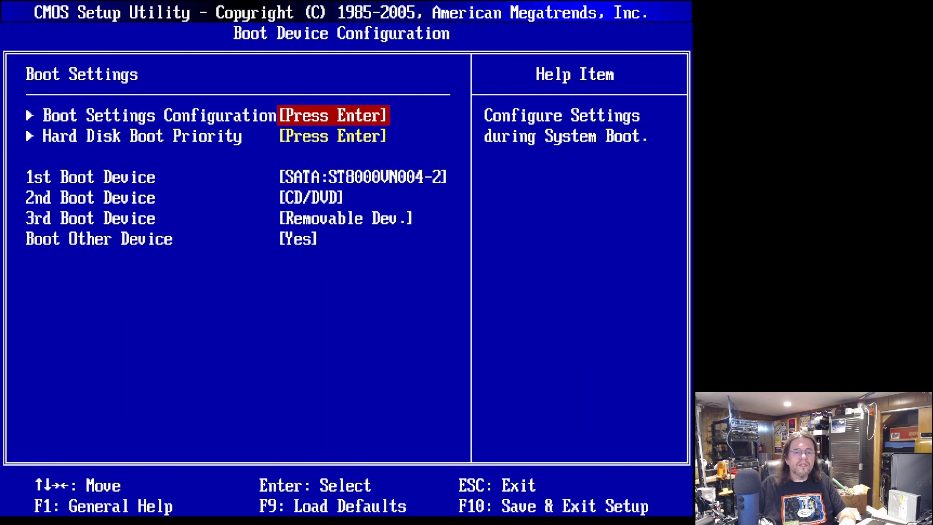
pyautogui.press('Down')
pyautogui.press('Down')
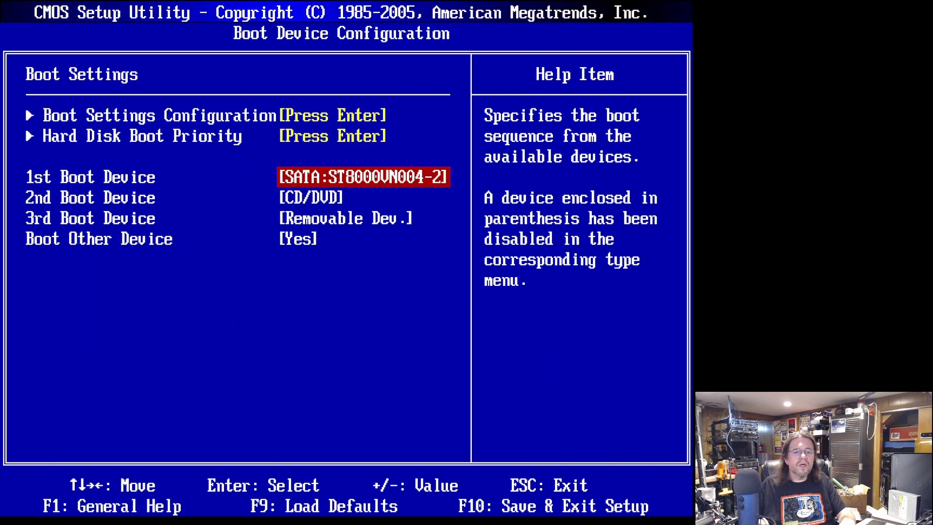
pyautogui.press('Return')
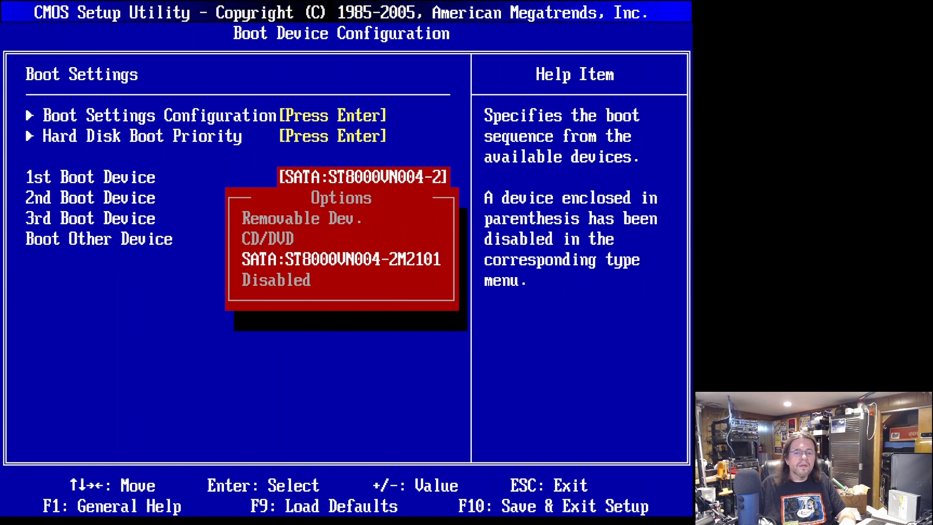
pyautogui.press('Up')
pyautogui.press('Up')
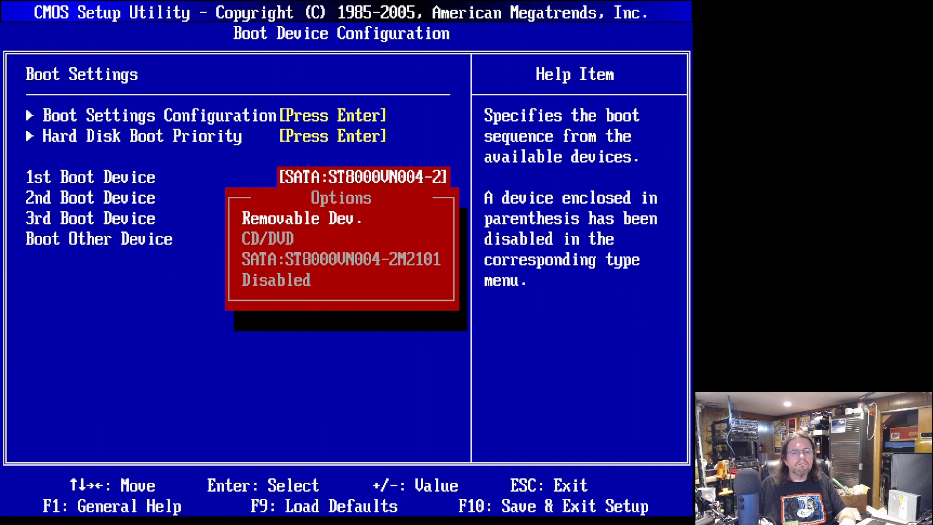
pyautogui.press('Escape')
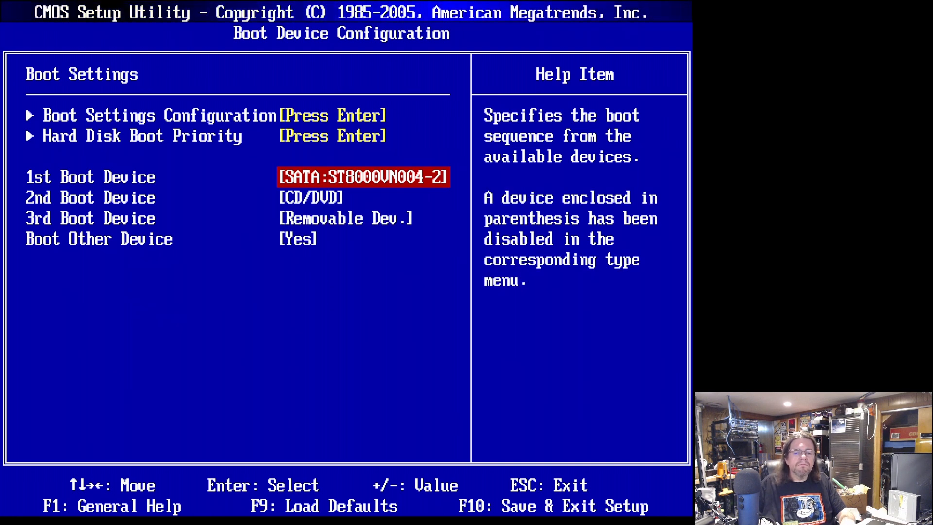
# Review the Boot Settings Configuration page and return to the boot device settings.
pyautogui.press('Up')
pyautogui.press('Up')
pyautogui.press('Return')
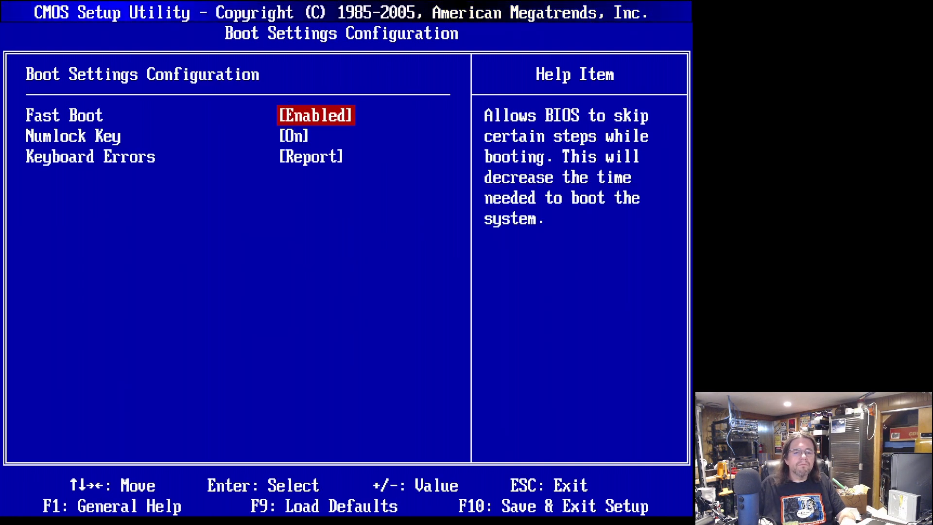
pyautogui.press('Escape')
# Set the 1st Drive in Hard Disk Boot Priority to the first SATA:TEAM T253E2512G SSD.
pyautogui.press('Down')
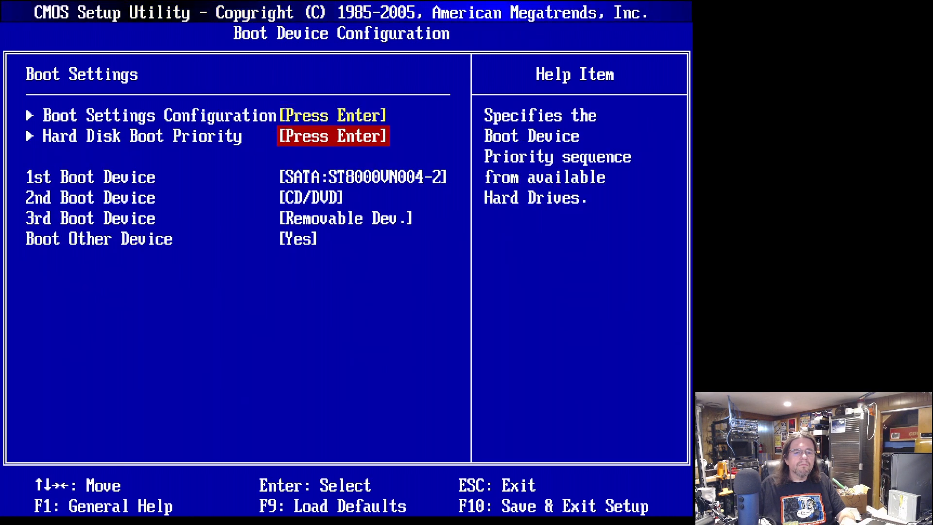
pyautogui.press('Return')
pyautogui.press('Down')
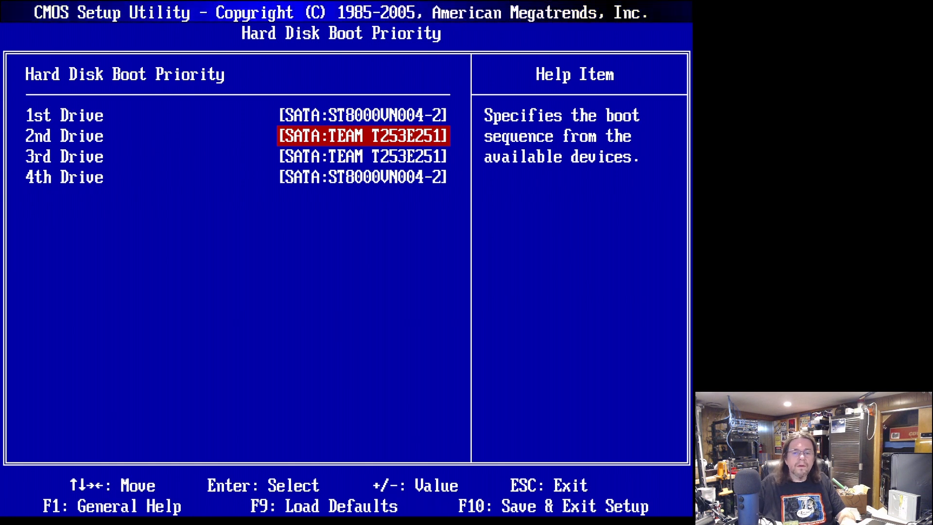
pyautogui.press('Up')
pyautogui.press('Return')
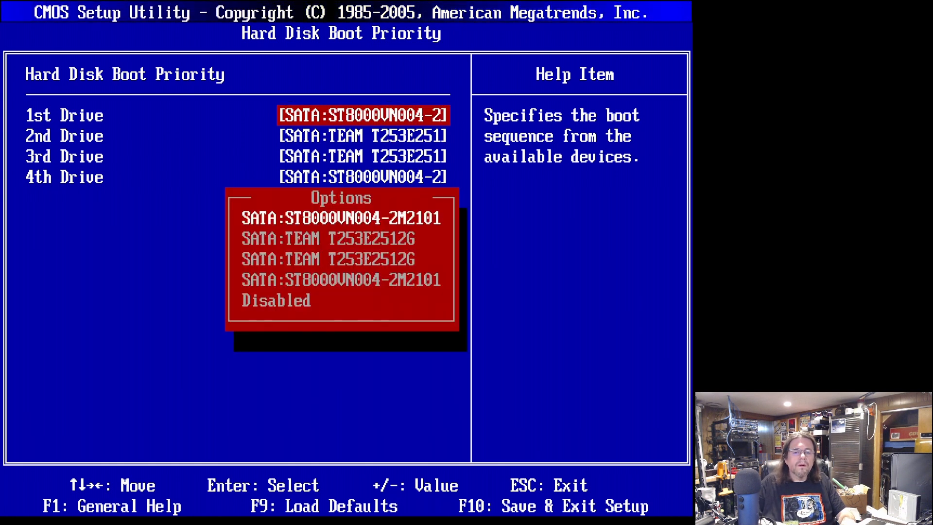
pyautogui.press('Down')
pyautogui.press('Return')
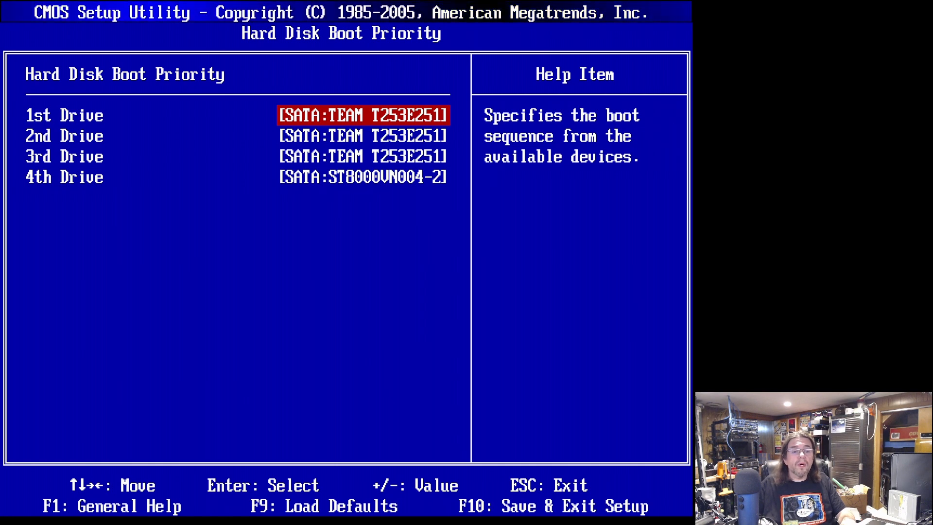
pyautogui.press('Escape')
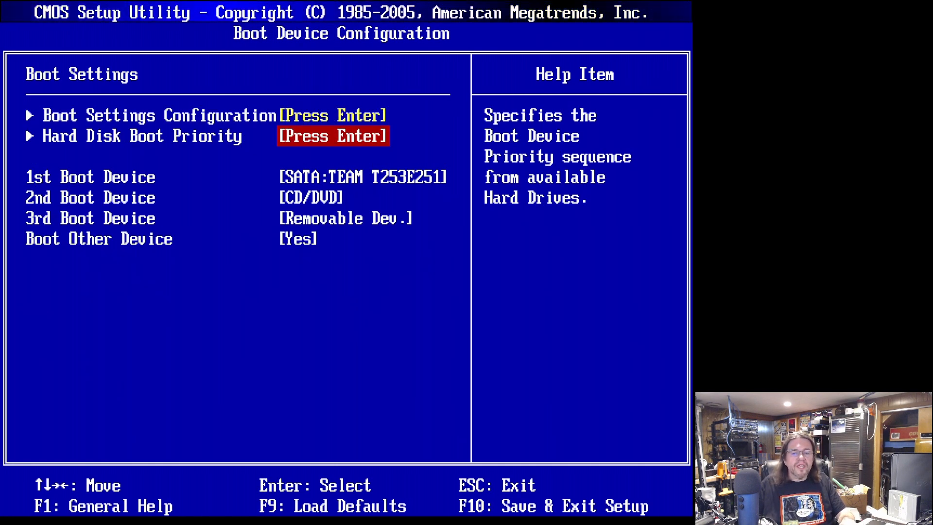
# Save the BIOS changes and exit the setup utility.
pyautogui.press('Escape')
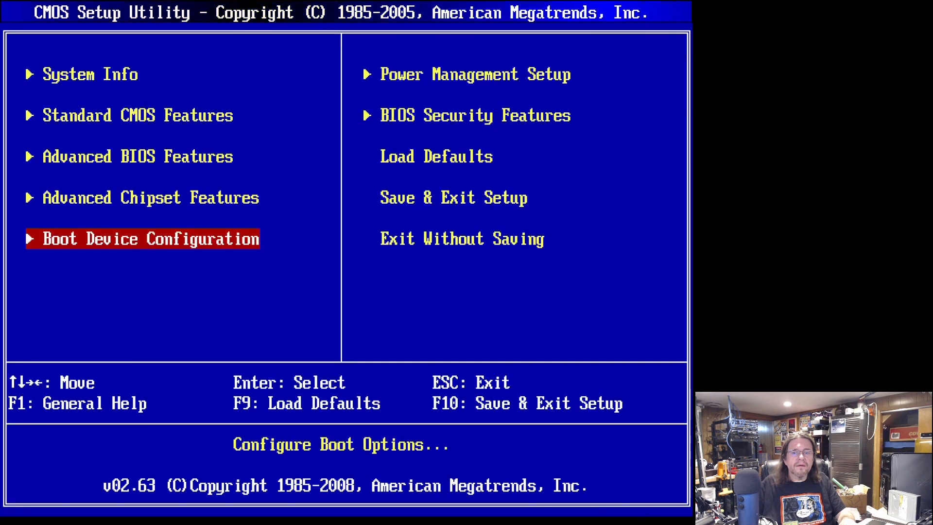
pyautogui.press('Right')
pyautogui.press('Up')
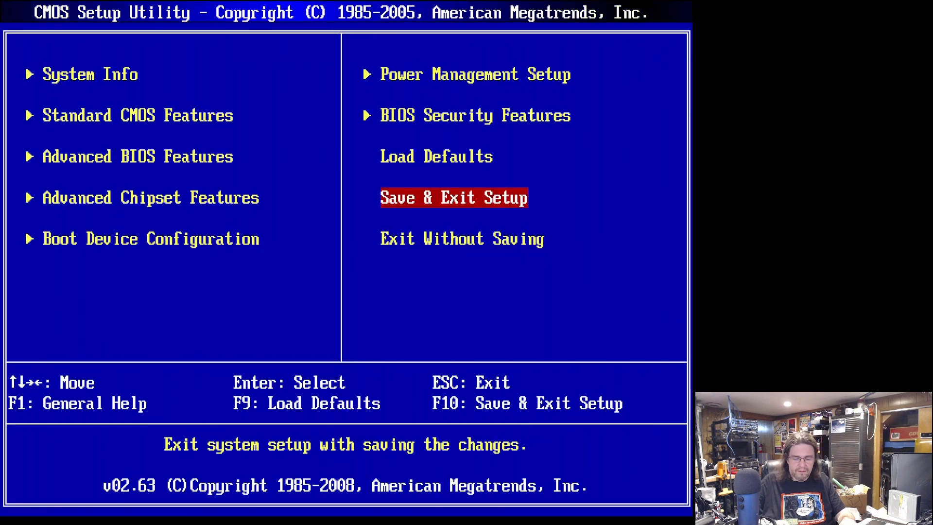
pyautogui.press('Return')
pyautogui.press('Escape')
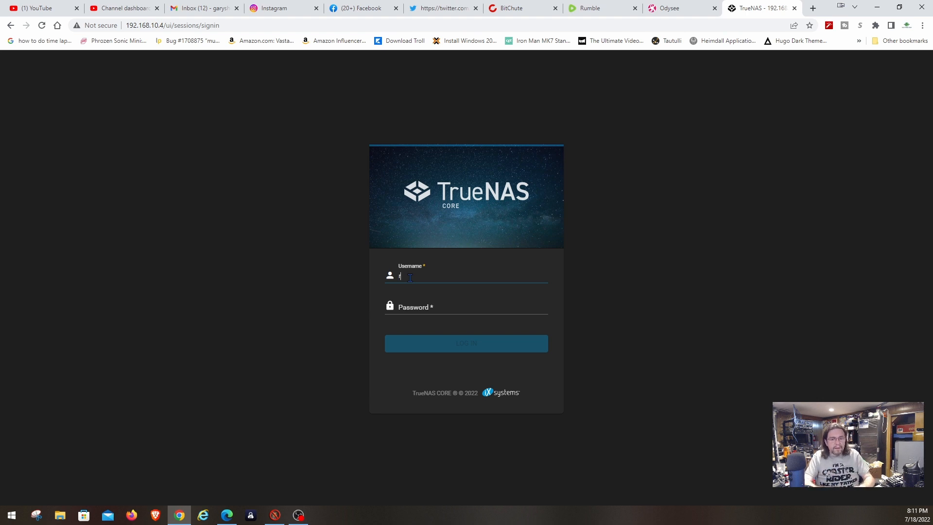
# Enter root as the username and try to log in to the TrueNAS web interface with the account password.
pyautogui.write('oot')
pyautogui.press('Tab')
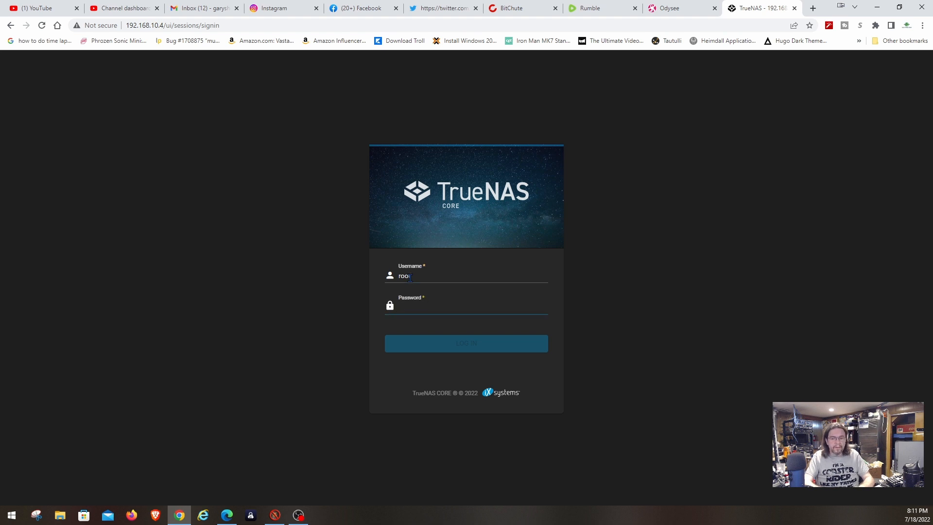
pyautogui.write('******')
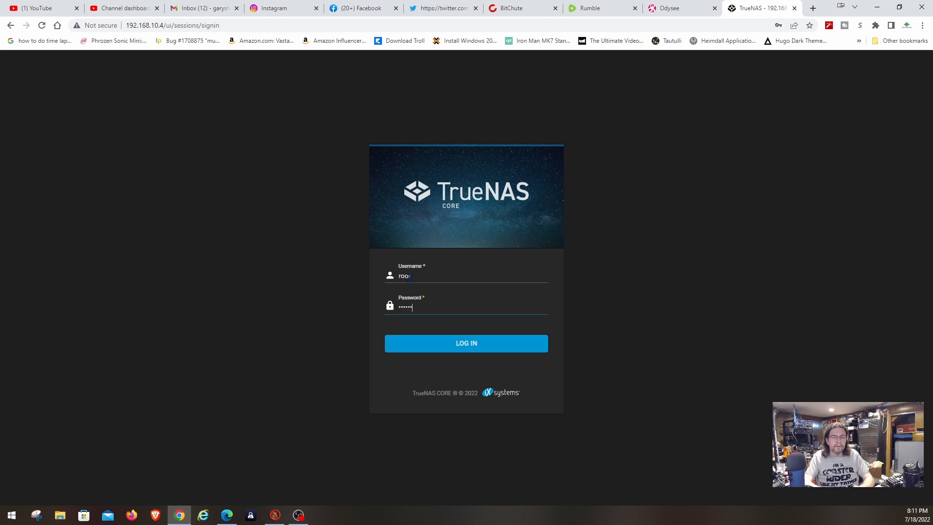
pyautogui.write('**********')
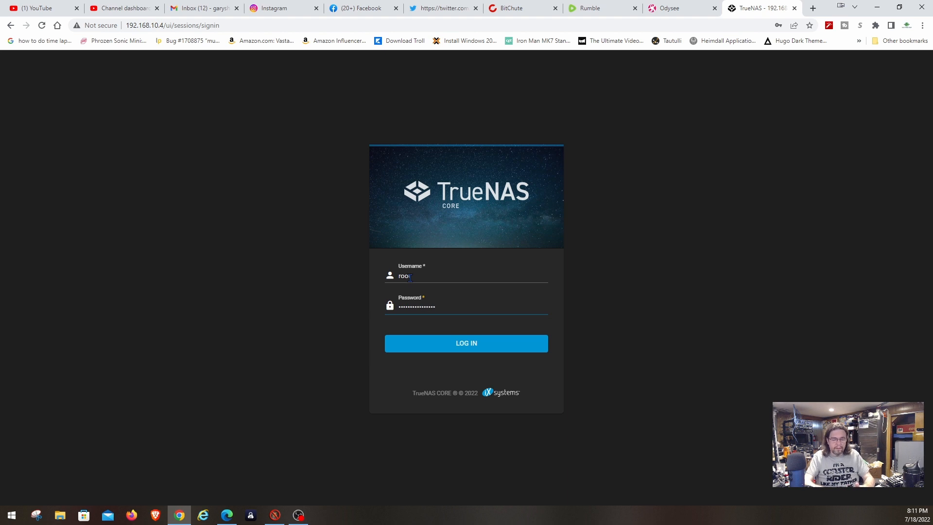
pyautogui.press('Return')
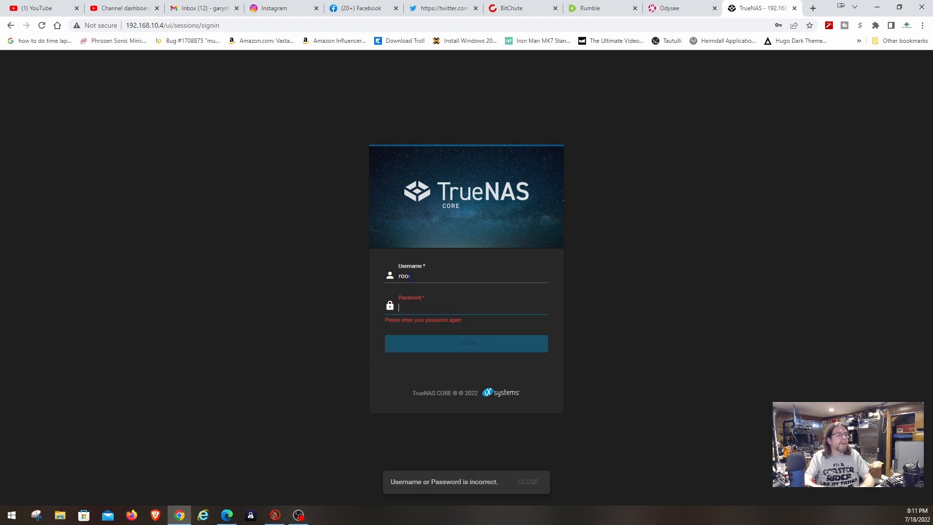
# Try to log in again as root with the account password.
pyautogui.write('************')
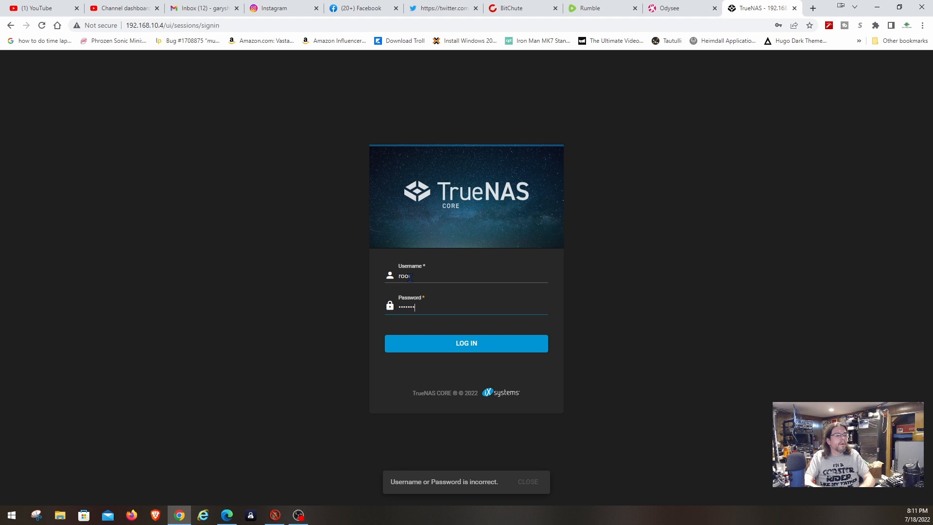
pyautogui.write('**')
pyautogui.press('Return')
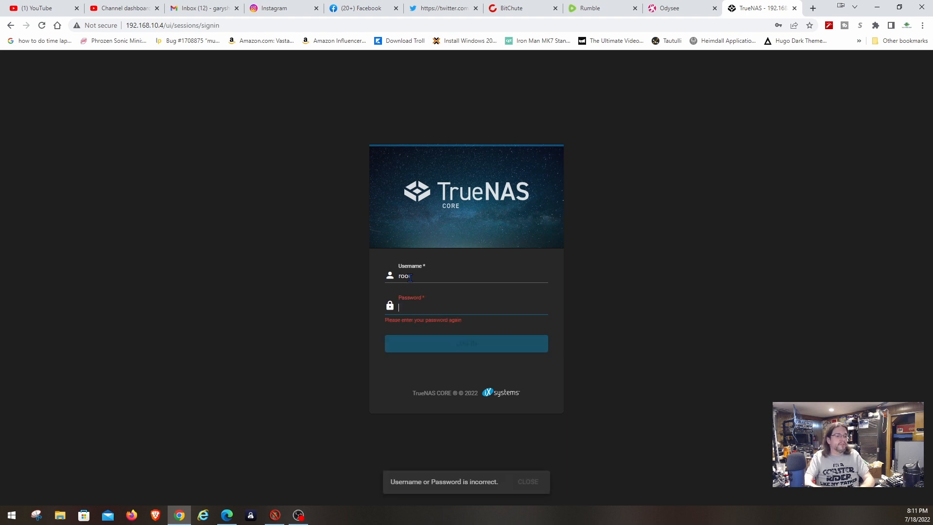
# Re-enter the root account password and log in to the TrueNAS dashboard.
pyautogui.write('***')
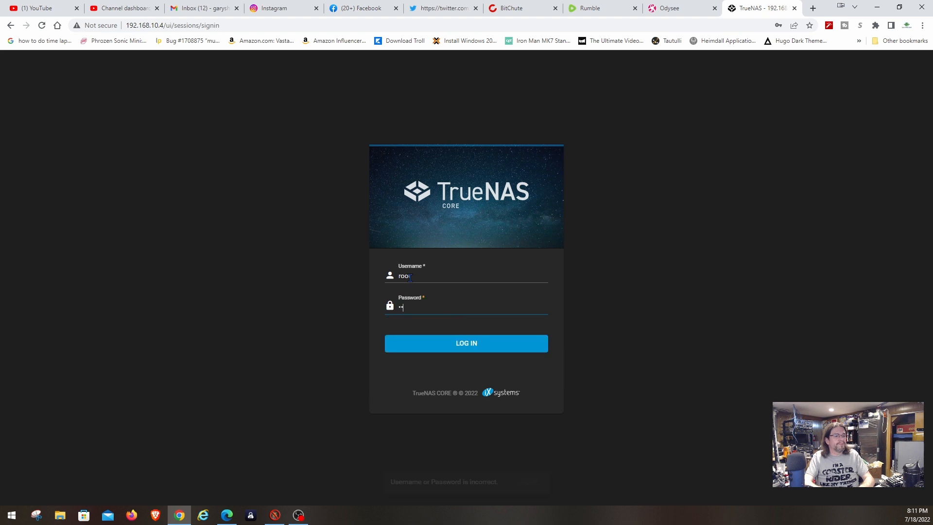
pyautogui.write('************')
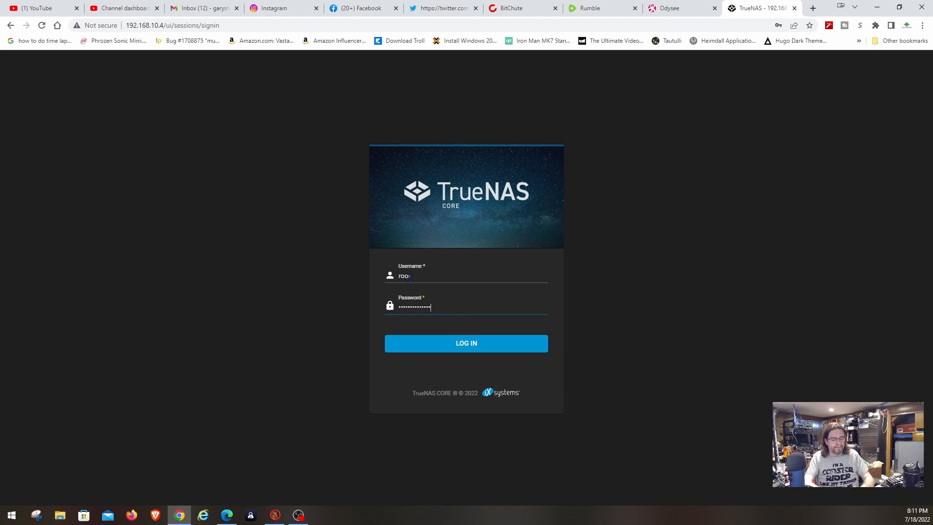
pyautogui.press('Return')
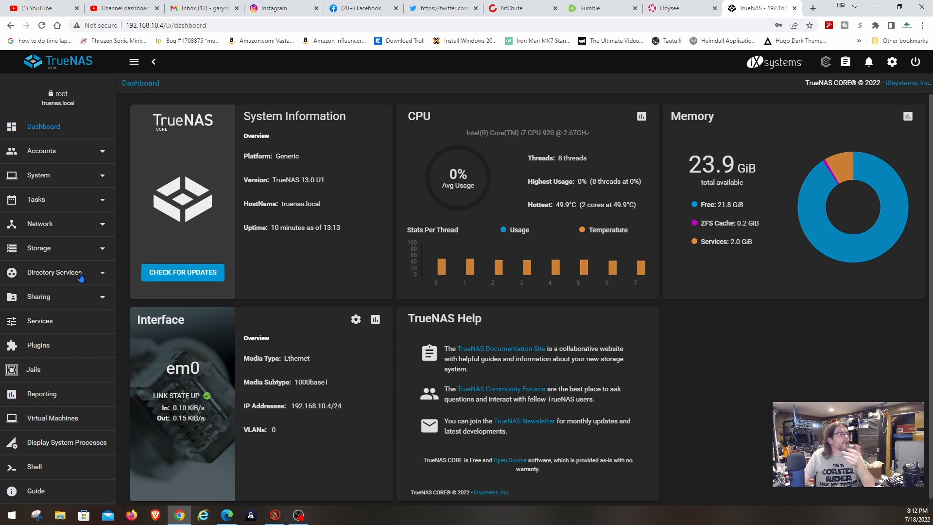
# Start a new storage pool and add all four available disks, ada2 through ada5, to its data VDev.
pyautogui.click(53, 250)
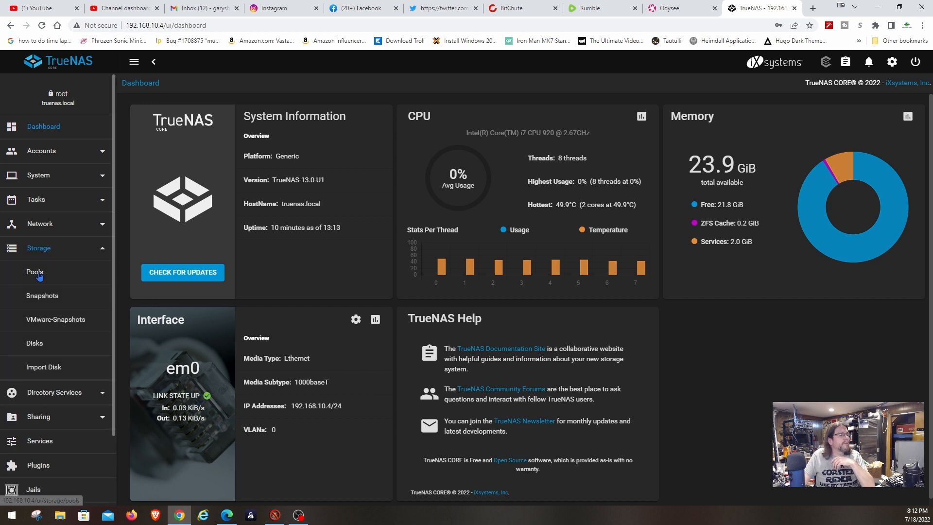
pyautogui.click(42, 272)
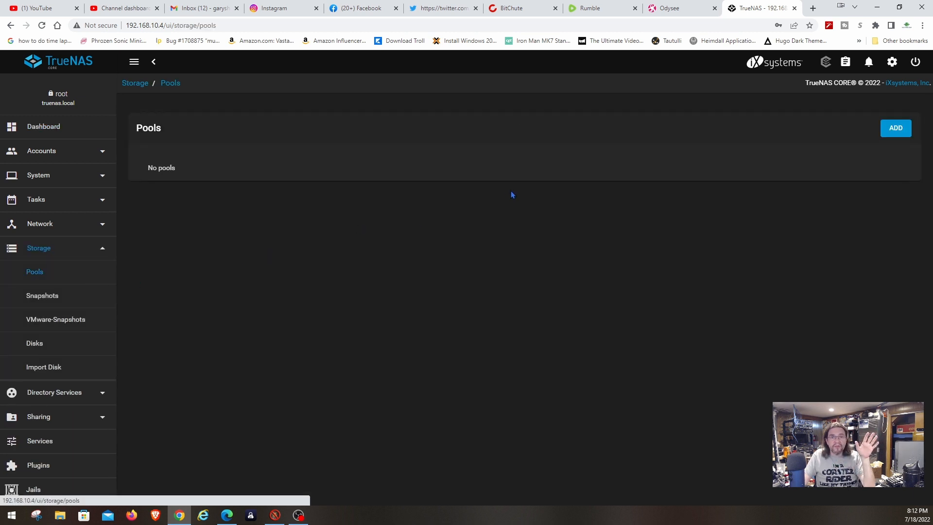
pyautogui.click(899, 131)
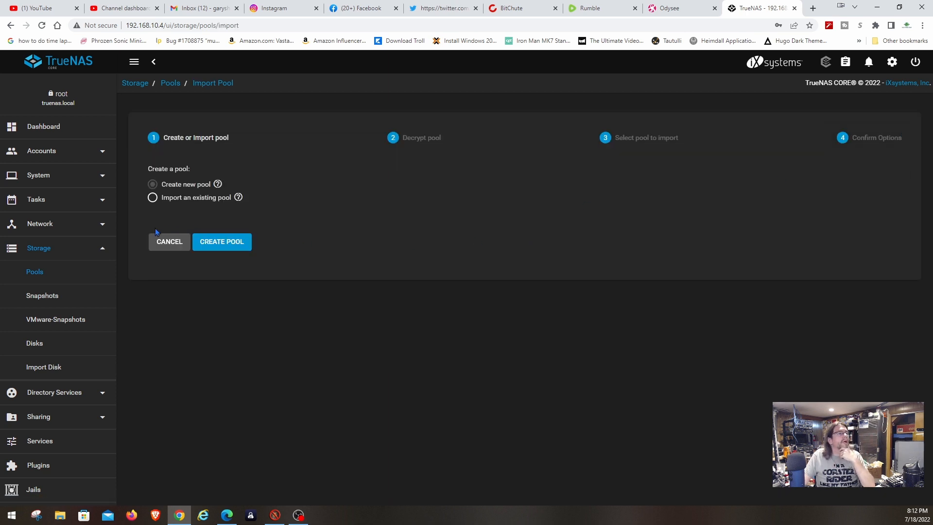
pyautogui.click(233, 248)
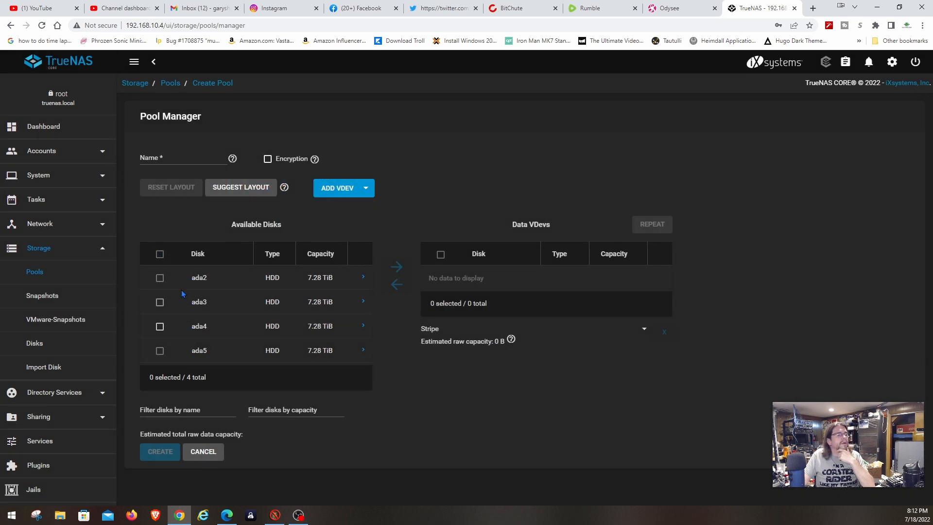
pyautogui.click(159, 254)
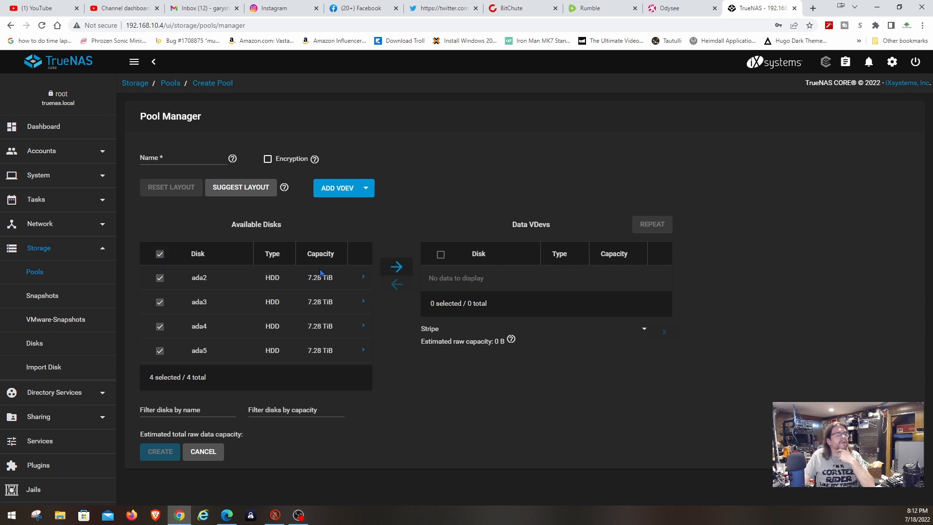
pyautogui.click(397, 269)
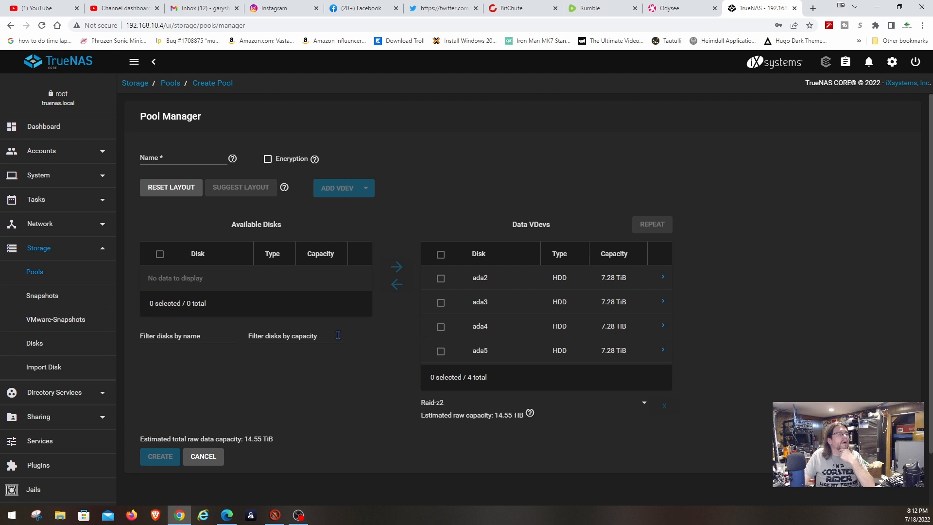
# Name the pool GHS_Storage and set its data VDev layout to Raid-z.
pyautogui.click(175, 154)
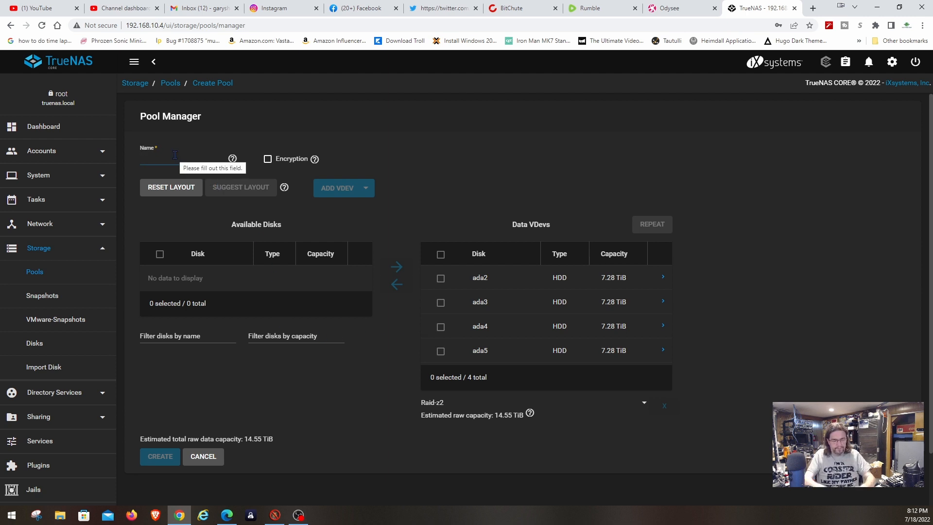
pyautogui.write('GH')
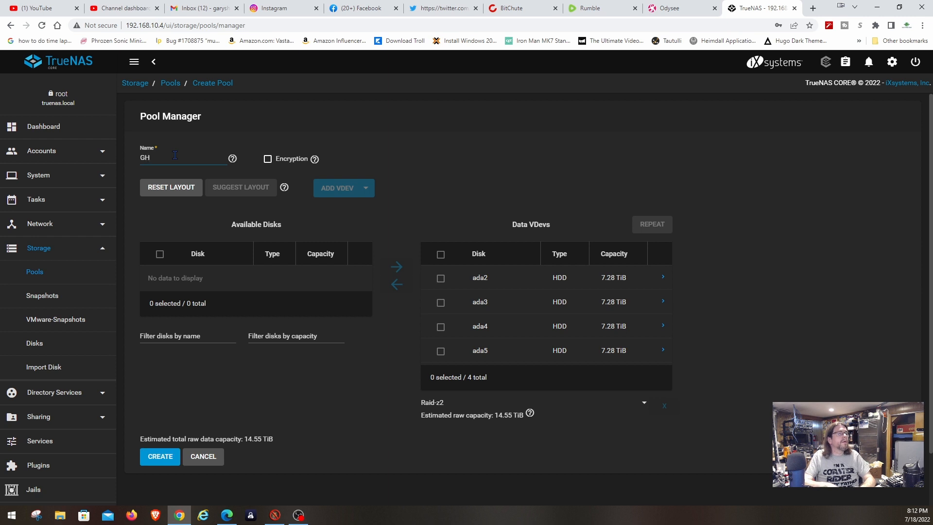
pyautogui.write('S_')
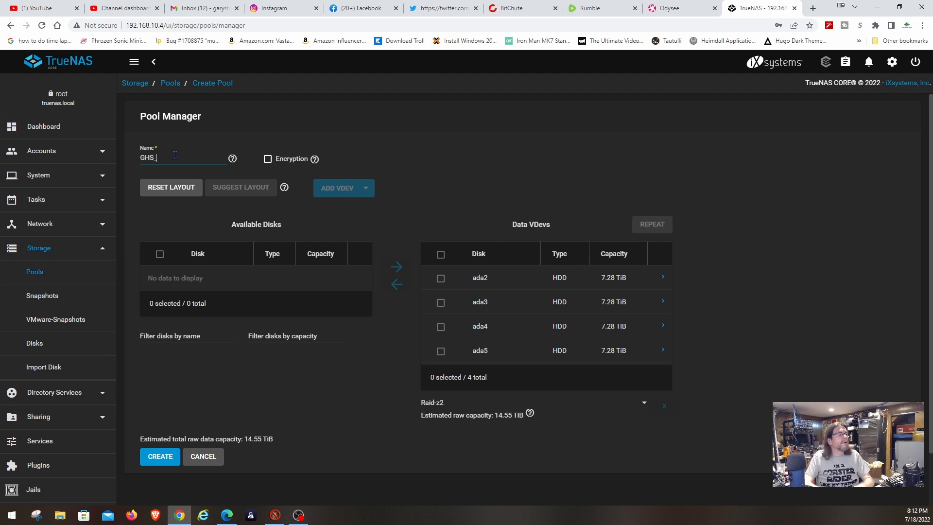
pyautogui.write('Storage')
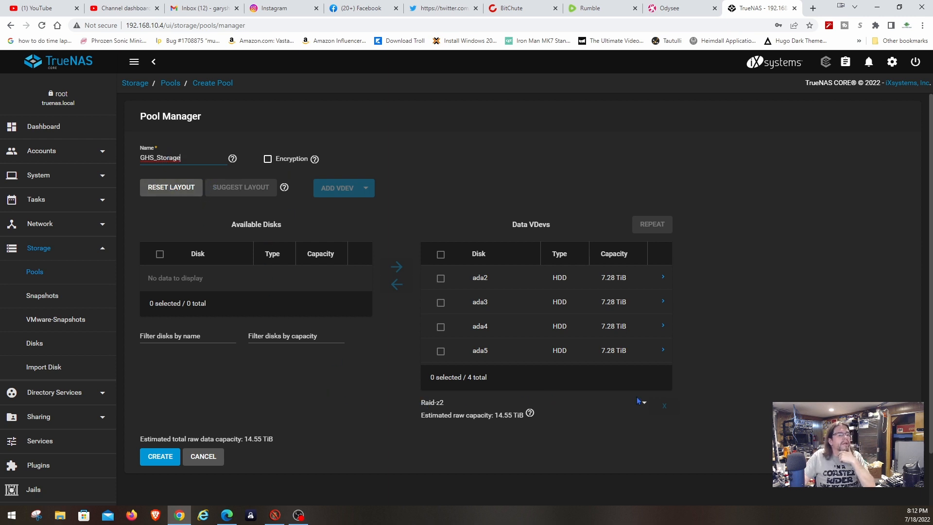
pyautogui.click(645, 407)
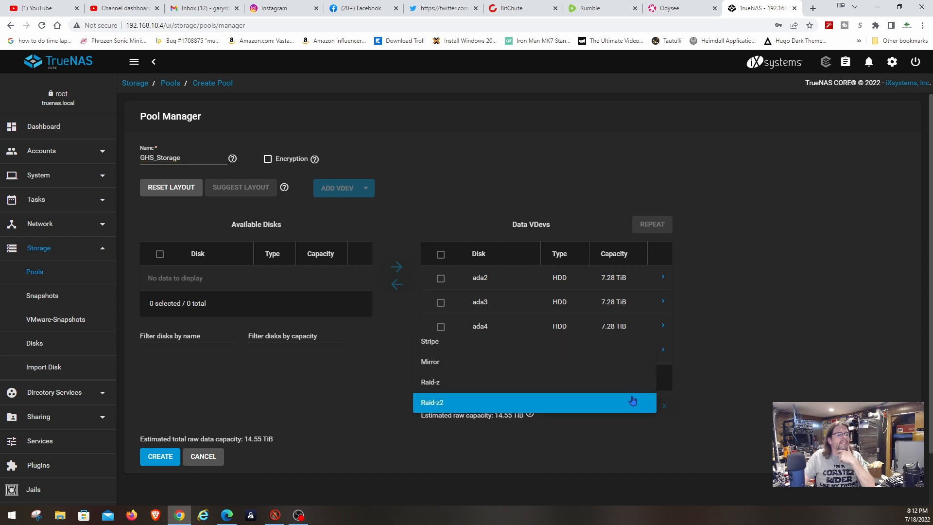
pyautogui.click(618, 389)
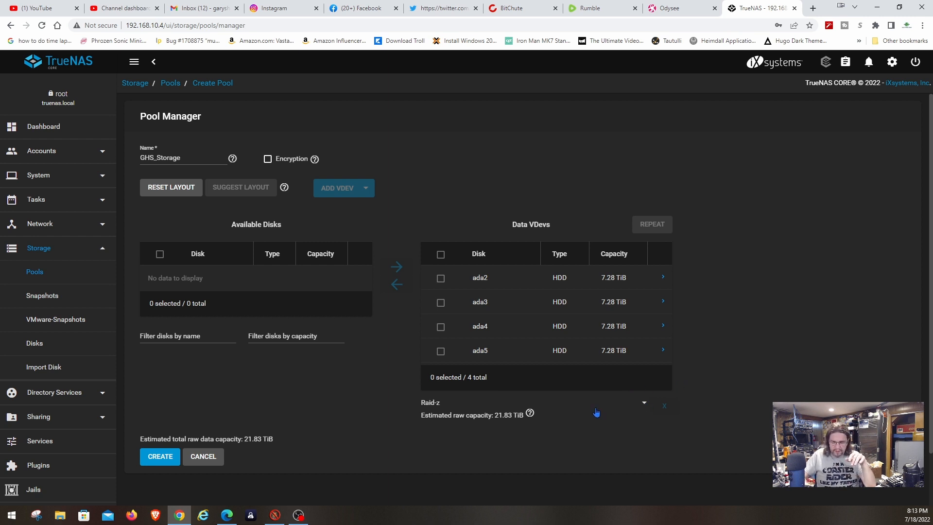
# Enlarge the page for readability and change the data VDev layout to Raid-z2.
pyautogui.hotkey('ctrl', '+')
pyautogui.hotkey('ctrl', '+')
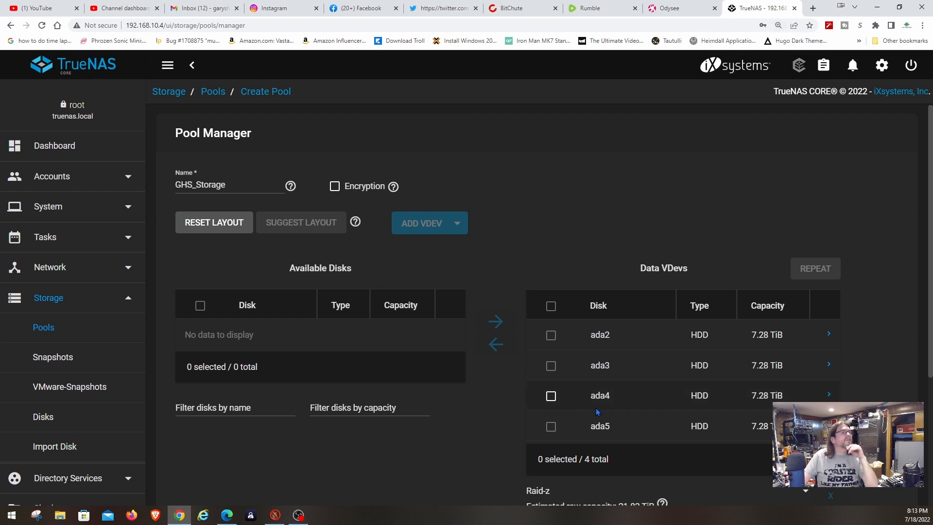
pyautogui.scroll(-3, 466, 425)
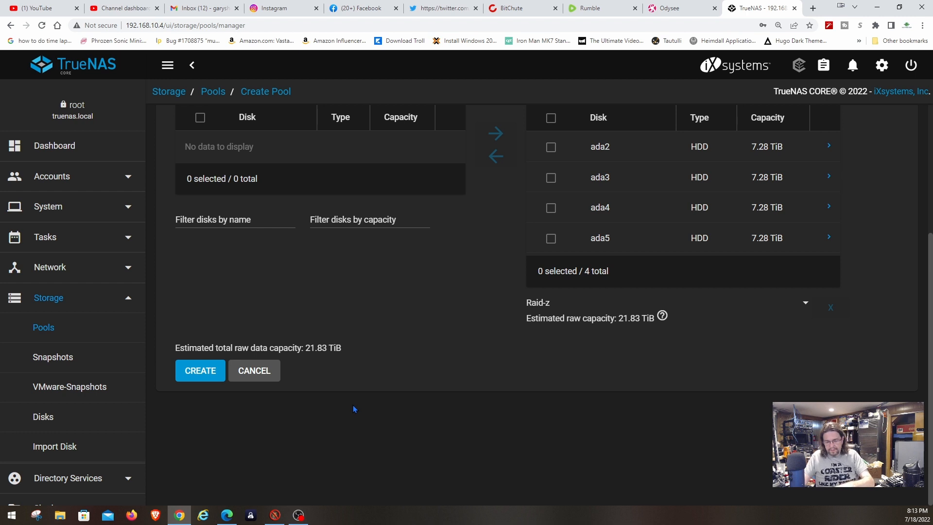
pyautogui.hotkey('ctrl', '+')
pyautogui.hotkey('ctrl', '+')
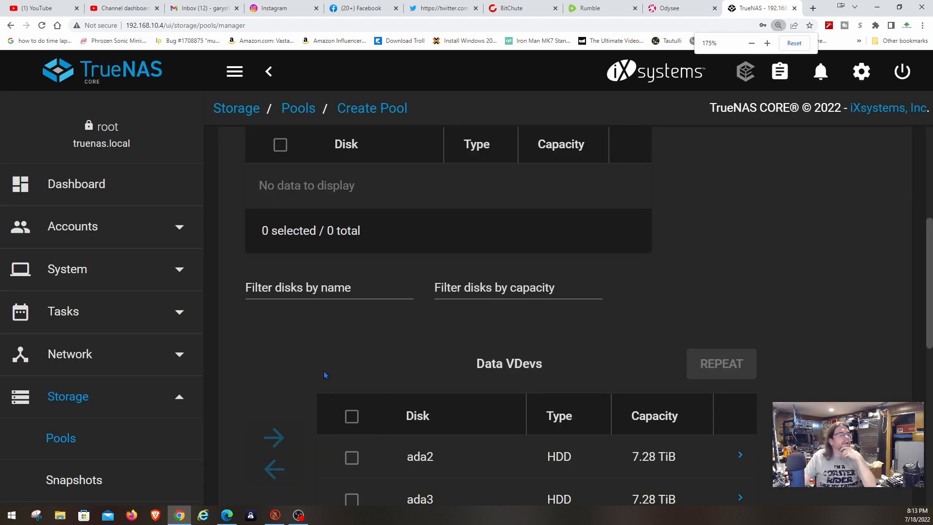
pyautogui.scroll(-4, 325, 372)
pyautogui.scroll(-3, 325, 372)
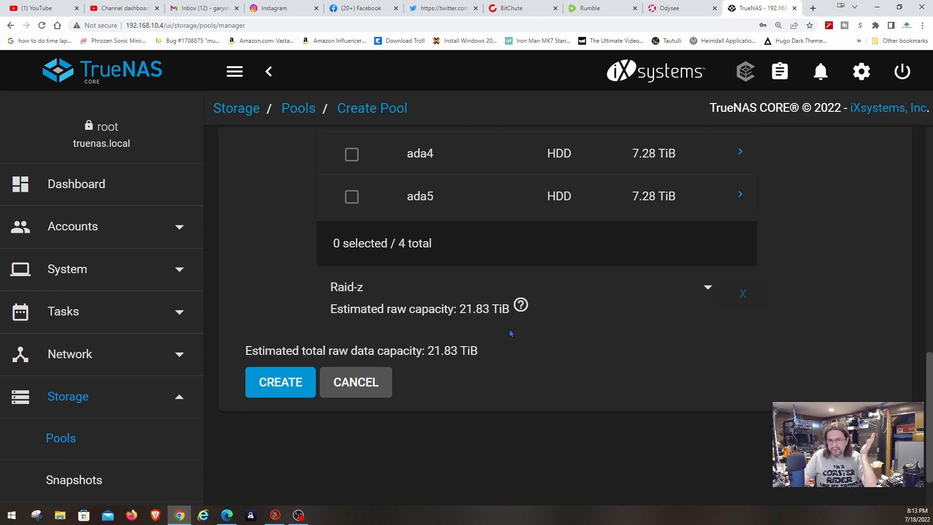
pyautogui.click(708, 288)
pyautogui.click(640, 323)
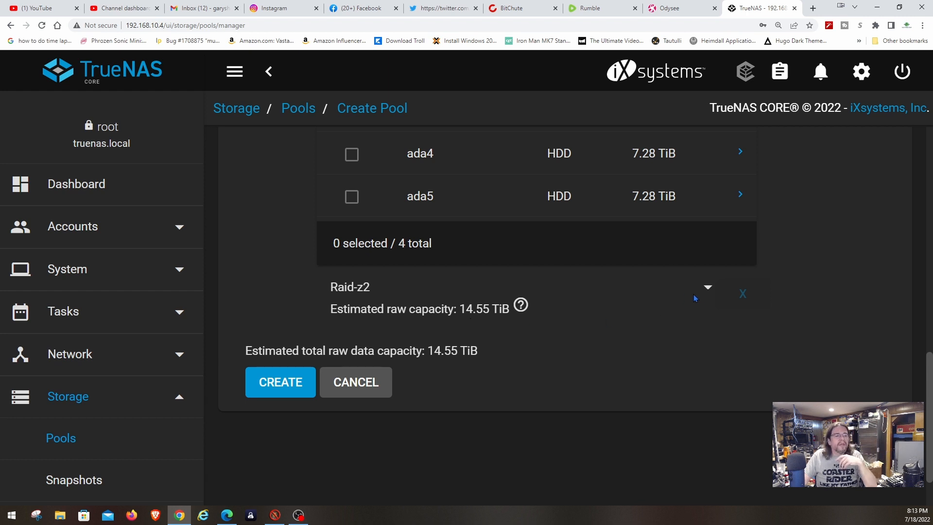
# Change the data VDev layout to Raid-z and create the GHS_Storage pool, confirming that the added disks are erased.
pyautogui.click(710, 292)
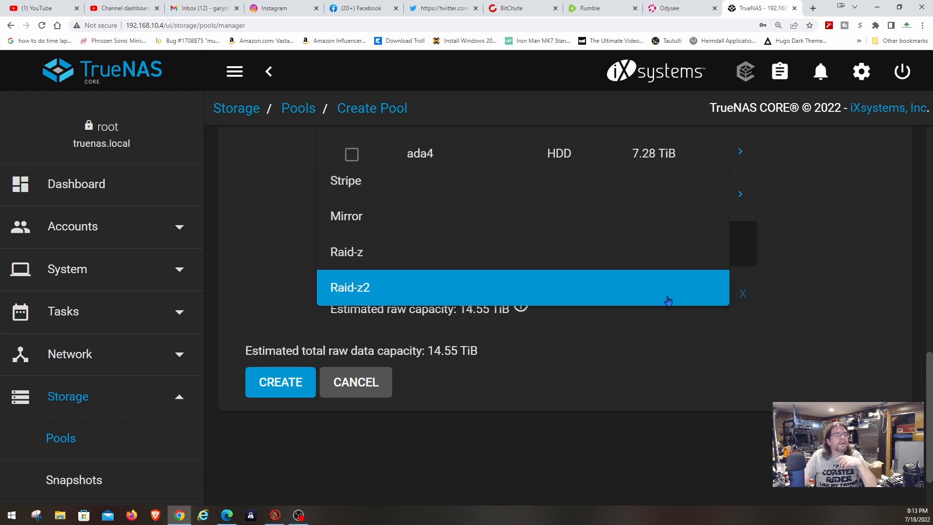
pyautogui.click(592, 269)
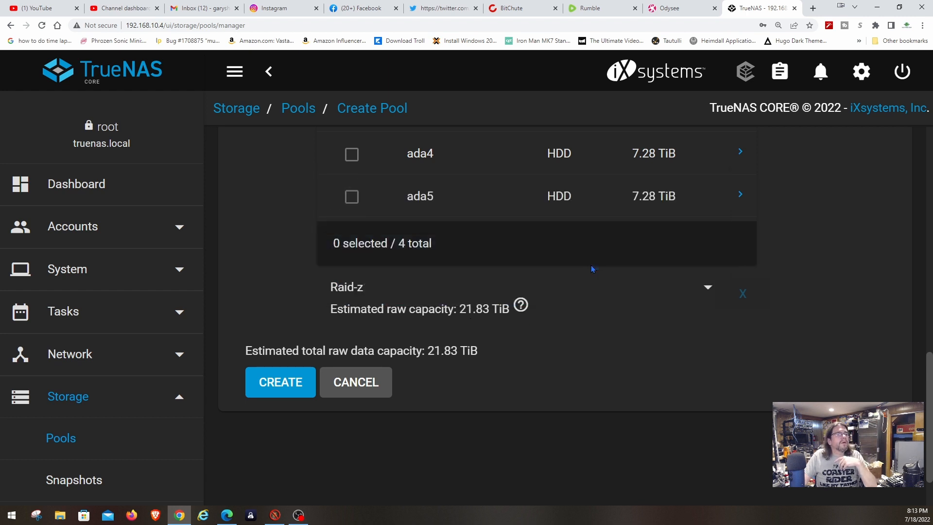
pyautogui.click(281, 384)
pyautogui.click(346, 319)
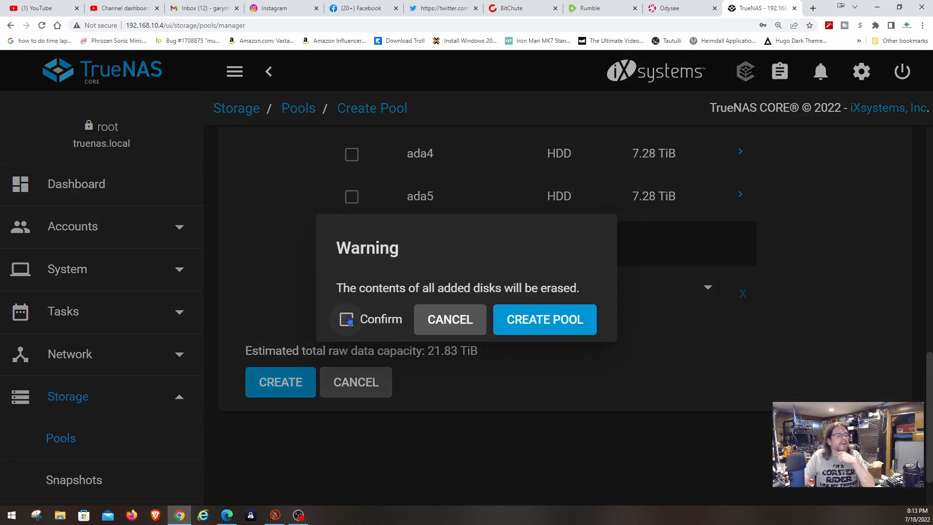
pyautogui.click(543, 323)
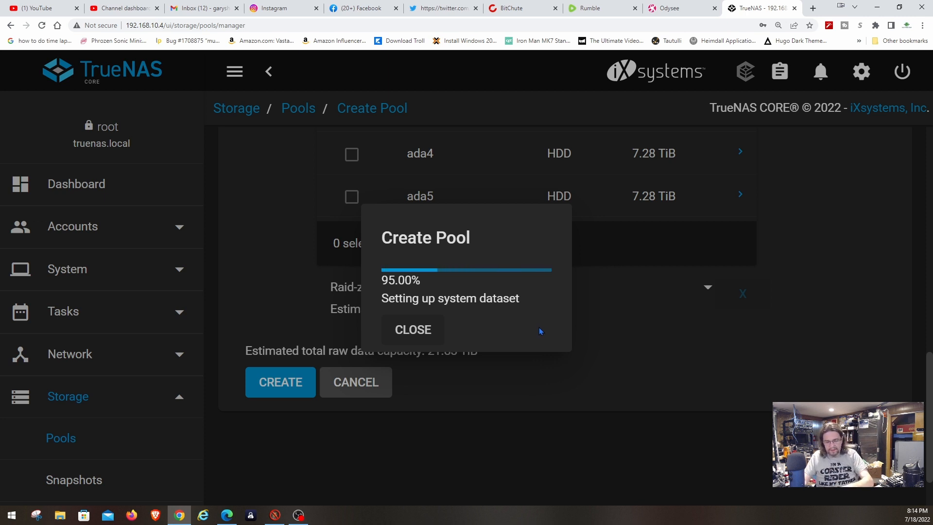
pyautogui.hotkey('ctrl', '0')
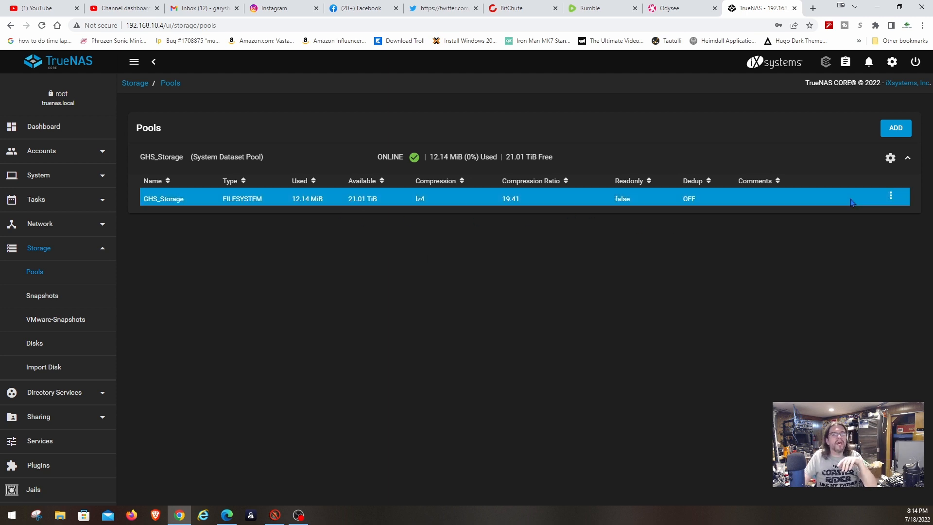
# Start a new dataset in the GHS_Storage pool and name it GHS_Media.
pyautogui.click(892, 196)
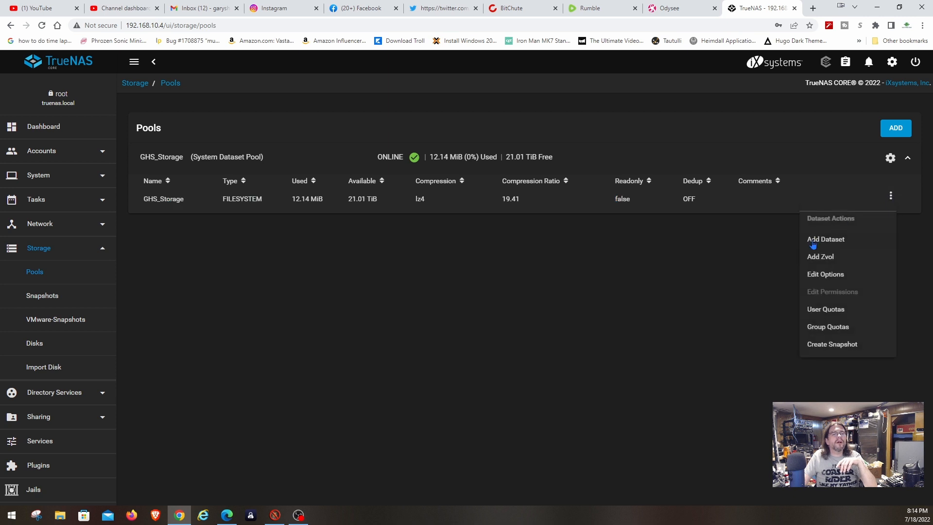
pyautogui.click(814, 241)
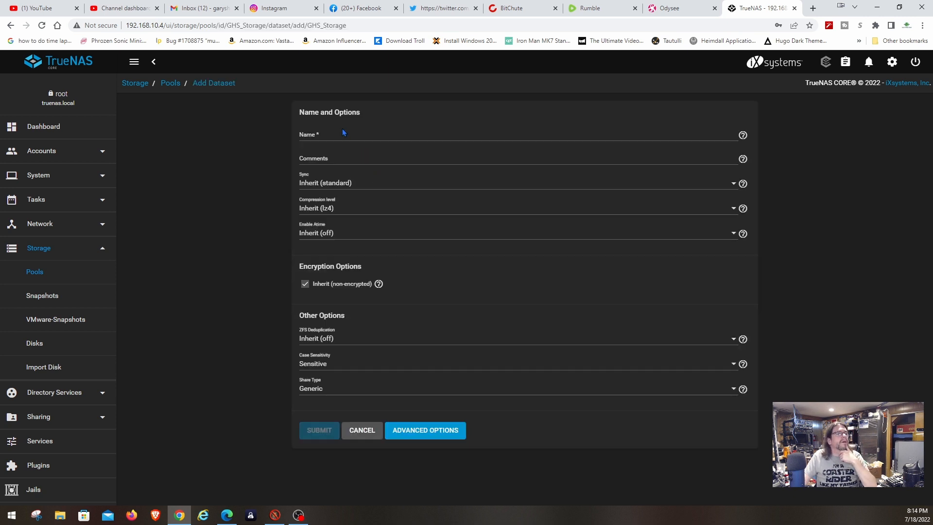
pyautogui.click(342, 135)
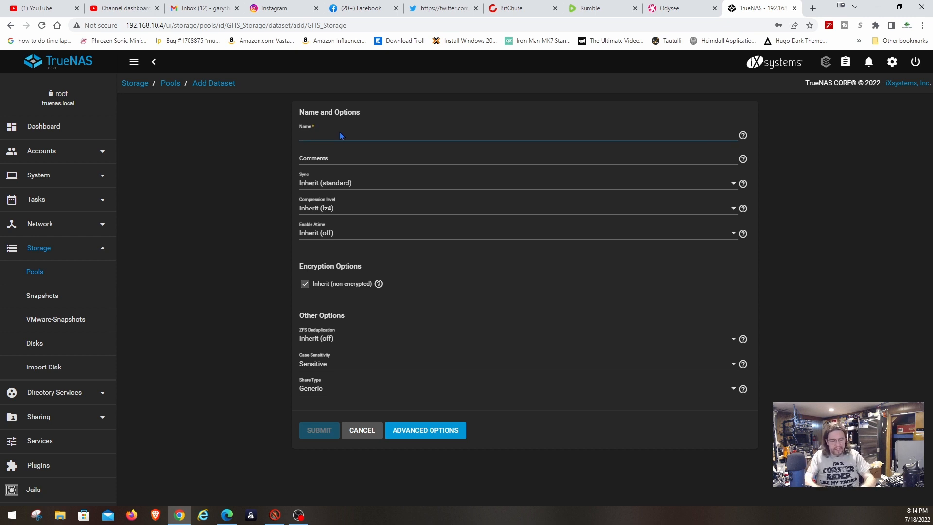
pyautogui.write('G')
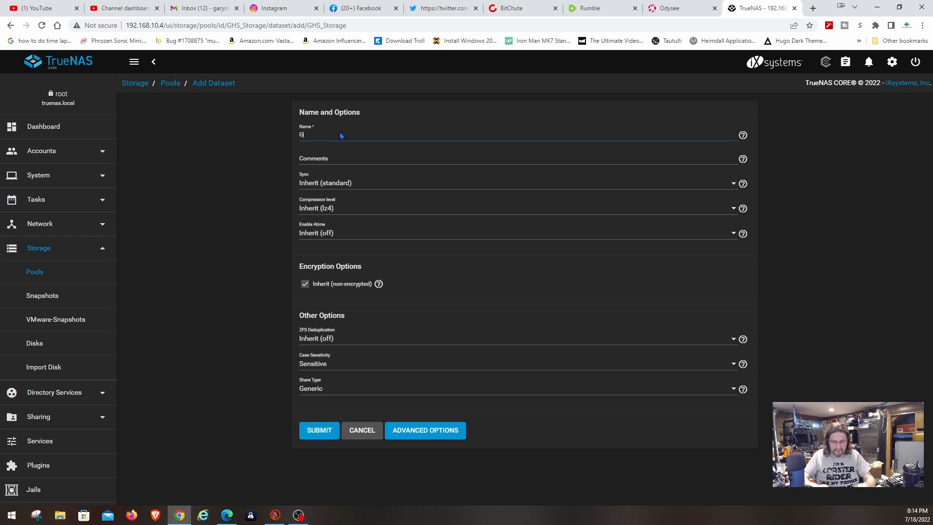
pyautogui.hotkey('ctrl', '+')
pyautogui.hotkey('ctrl', '+')
pyautogui.hotkey('ctrl', '+')
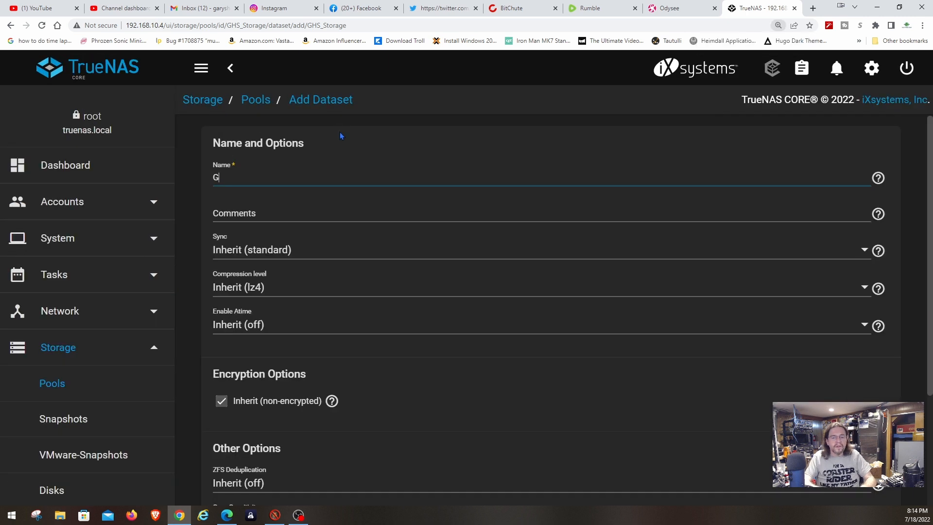
pyautogui.write('HS')
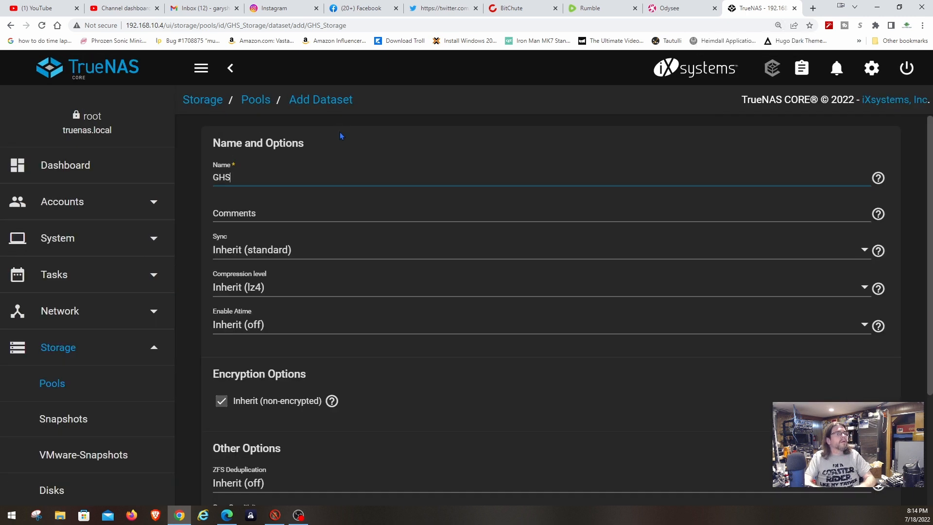
pyautogui.write('_Media')
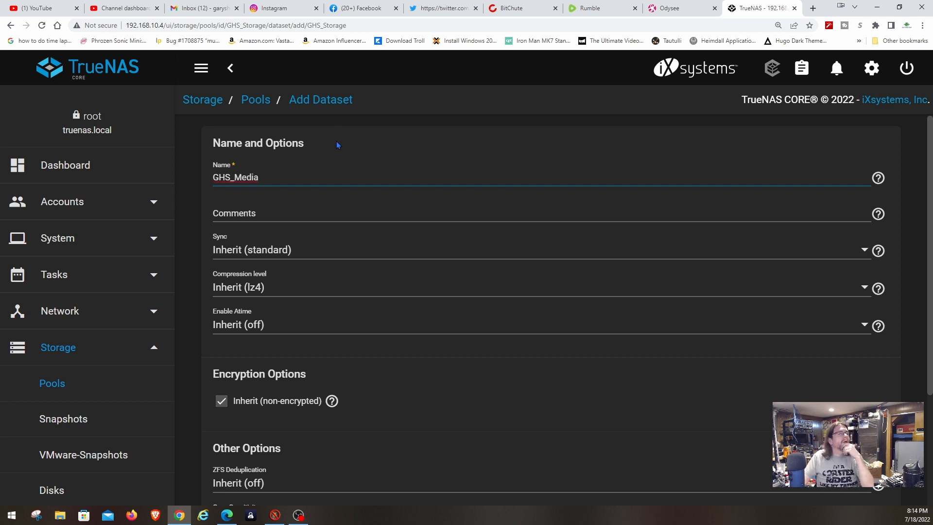
# Review the dataset's advanced options and submit it with the default settings.
pyautogui.scroll(-1, 345, 295)
pyautogui.scroll(-3, 346, 295)
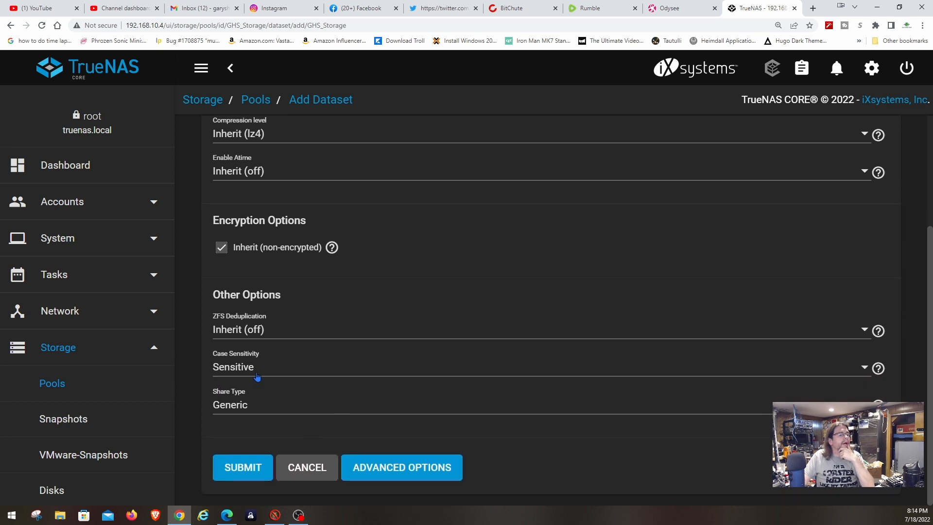
pyautogui.click(378, 470)
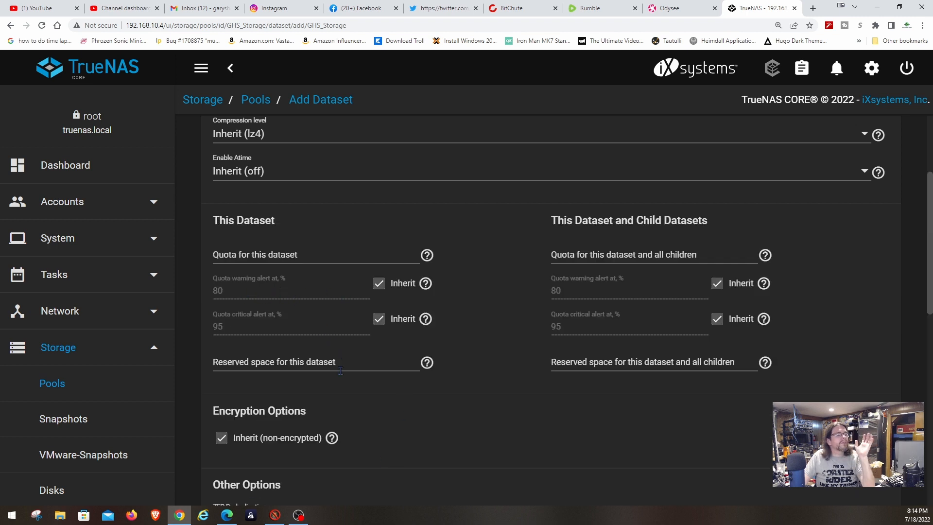
pyautogui.scroll(3, 390, 415)
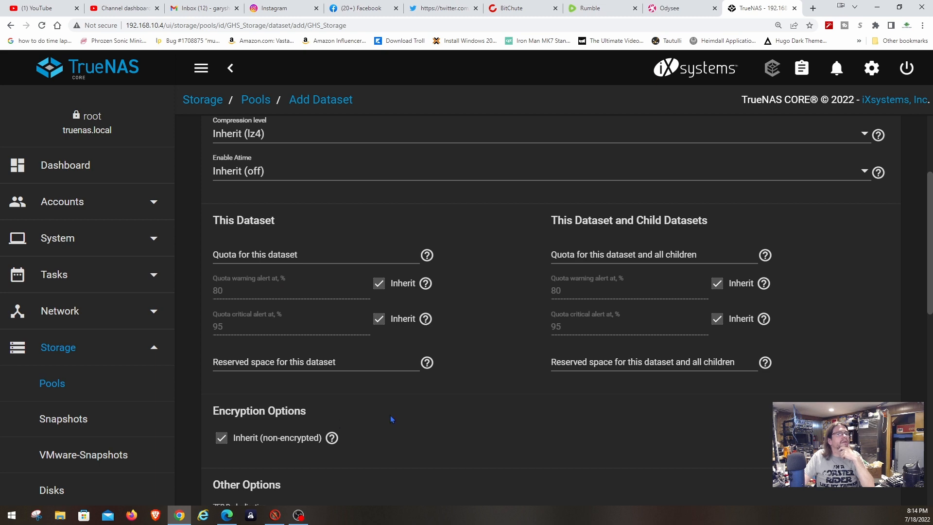
pyautogui.scroll(-15, 390, 415)
pyautogui.scroll(-2, 390, 415)
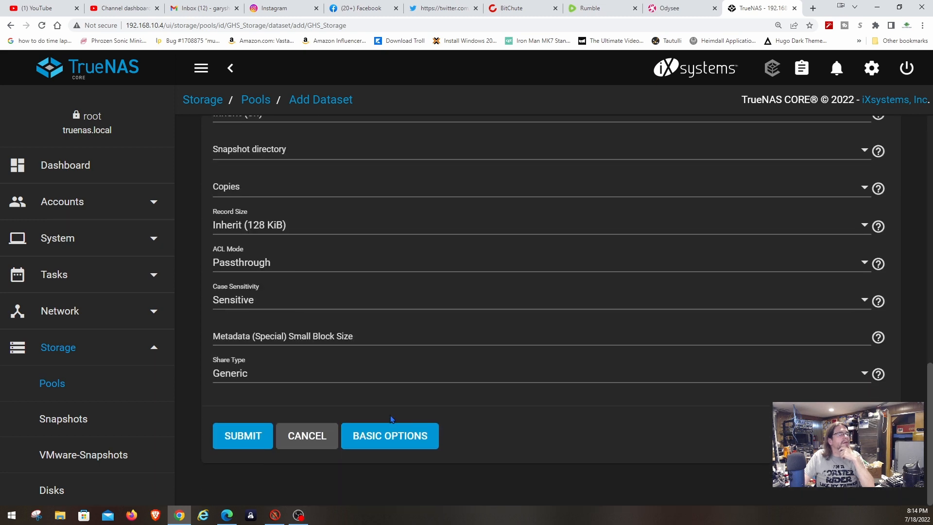
pyautogui.click(239, 440)
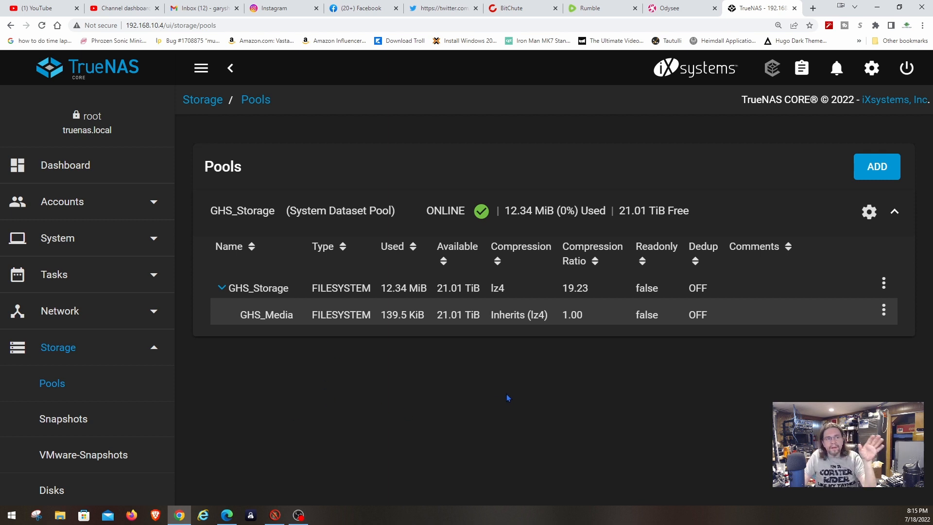
pyautogui.click(334, 319)
pyautogui.click(304, 295)
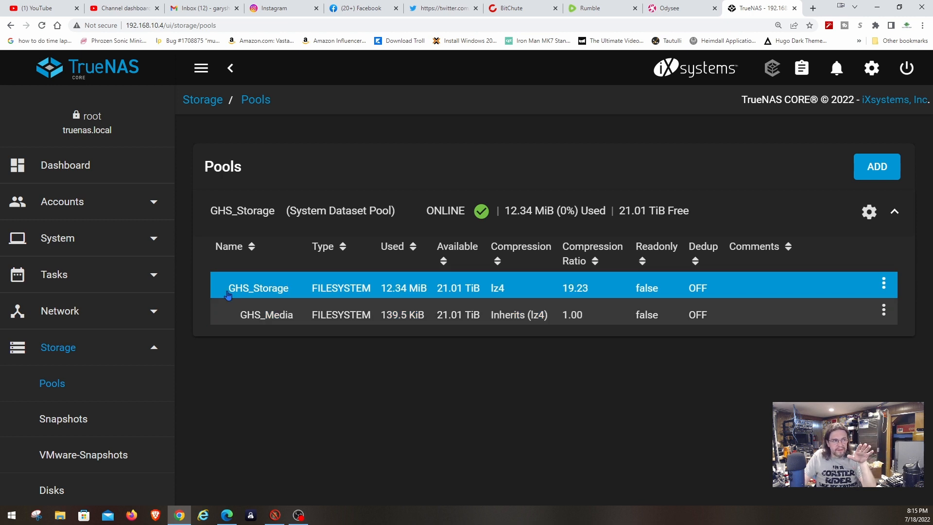
pyautogui.click(240, 321)
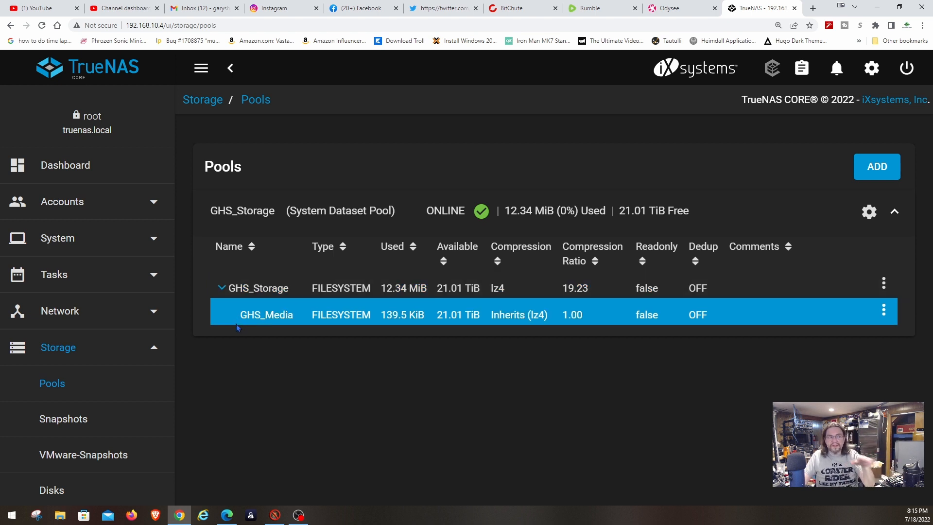
# Start a new Windows (SMB) share with /mnt/GHS_Storage/GHS_Media as its path.
pyautogui.scroll(-2, 164, 349)
pyautogui.scroll(-5, 164, 349)
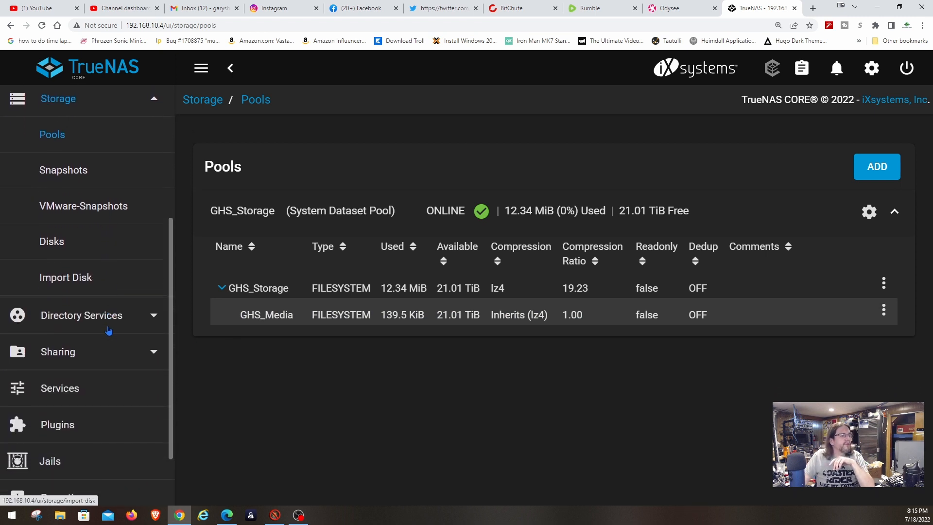
pyautogui.click(54, 333)
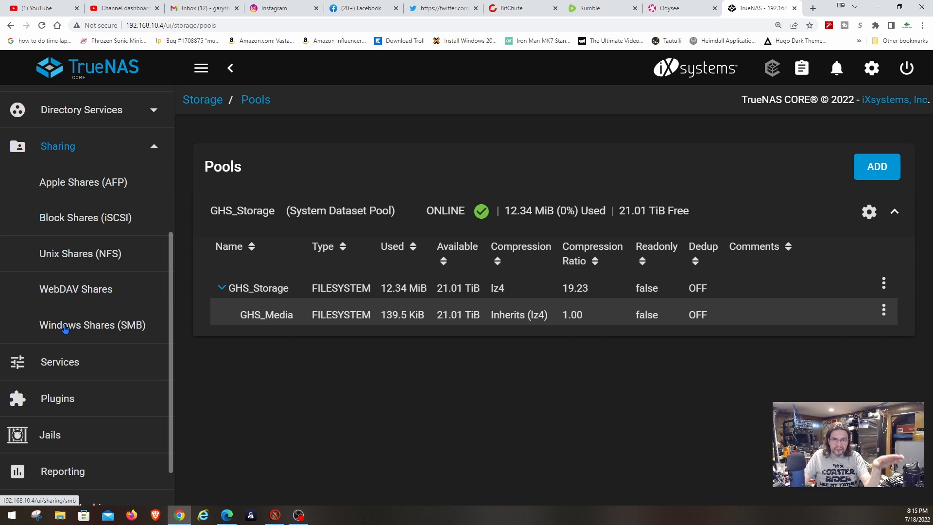
pyautogui.click(65, 328)
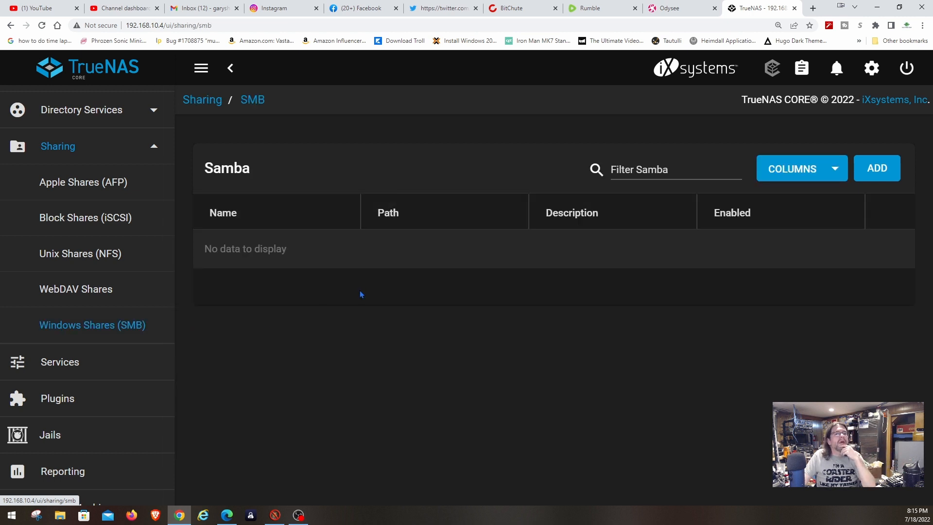
pyautogui.click(889, 170)
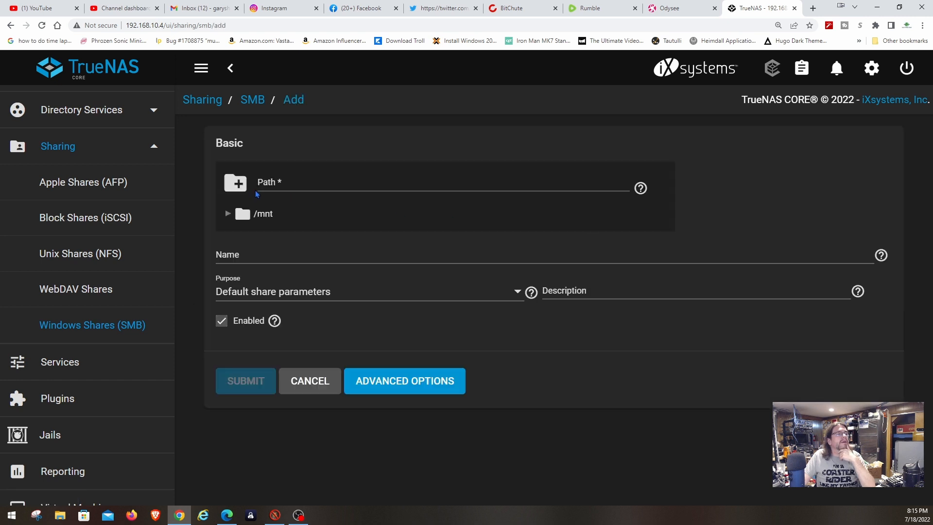
pyautogui.click(226, 213)
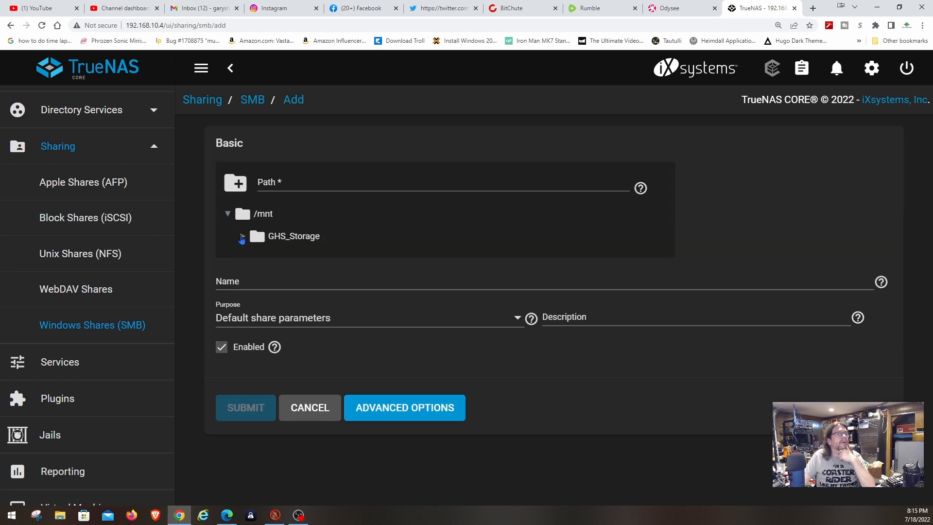
pyautogui.click(242, 236)
pyautogui.click(302, 263)
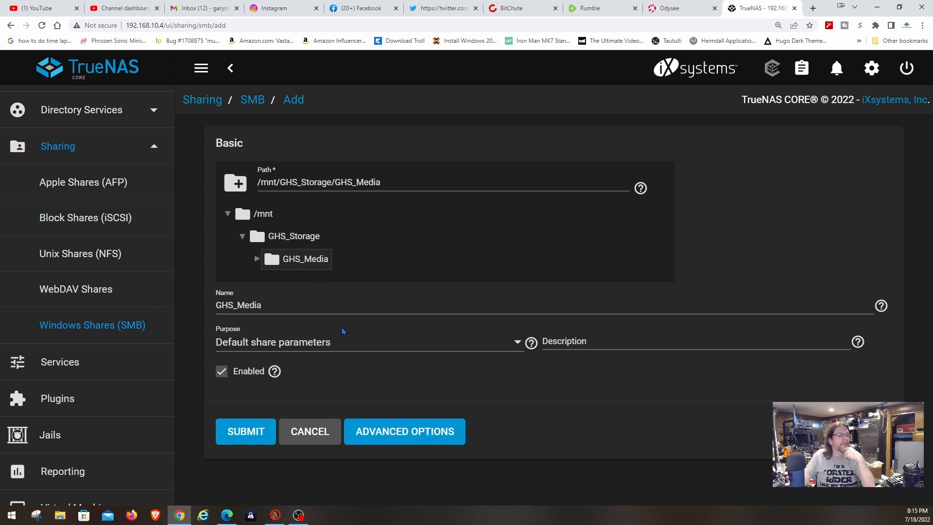
# Show the share's advanced options and allow guest access.
pyautogui.click(385, 433)
pyautogui.scroll(-2, 412, 425)
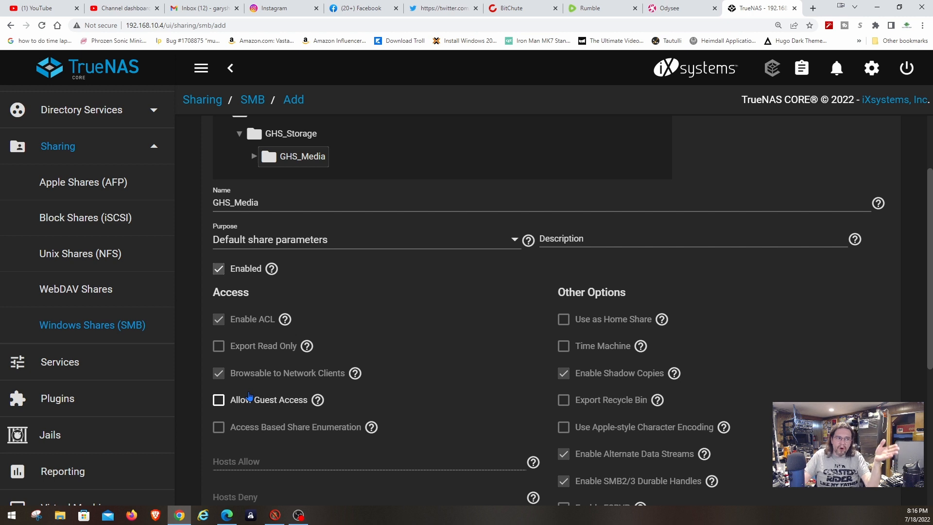
pyautogui.click(218, 400)
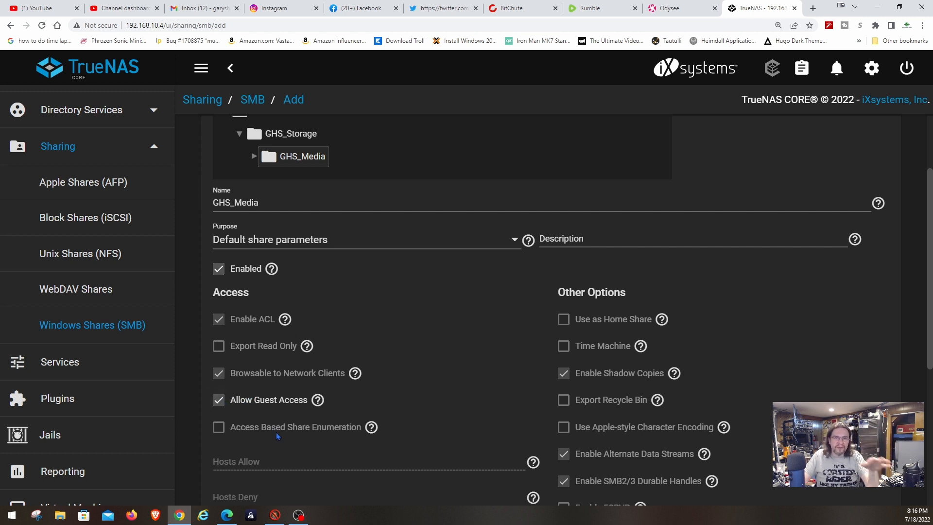
# Submit the share with the SMB service enabled to start automatically, and open the permissions configuration for its dataset.
pyautogui.scroll(5, 145, 285)
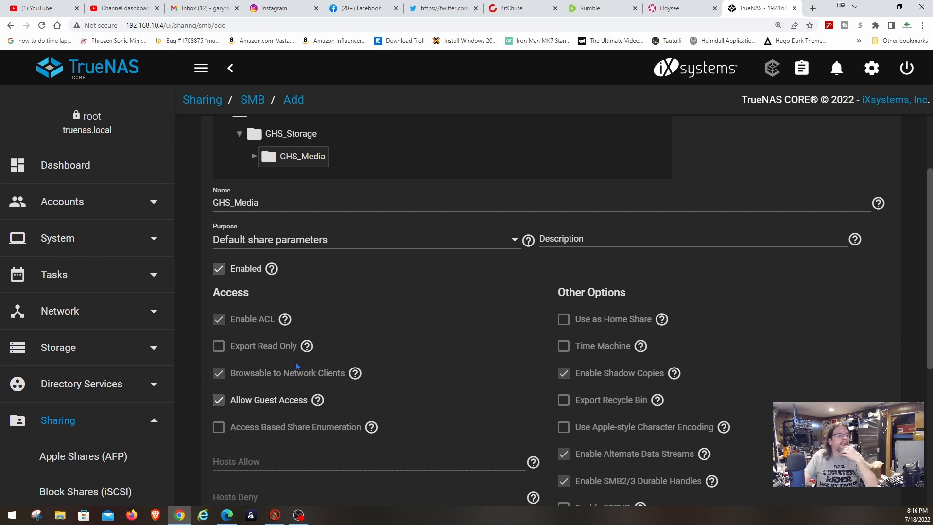
pyautogui.scroll(-1, 190, 394)
pyautogui.scroll(-1, 197, 393)
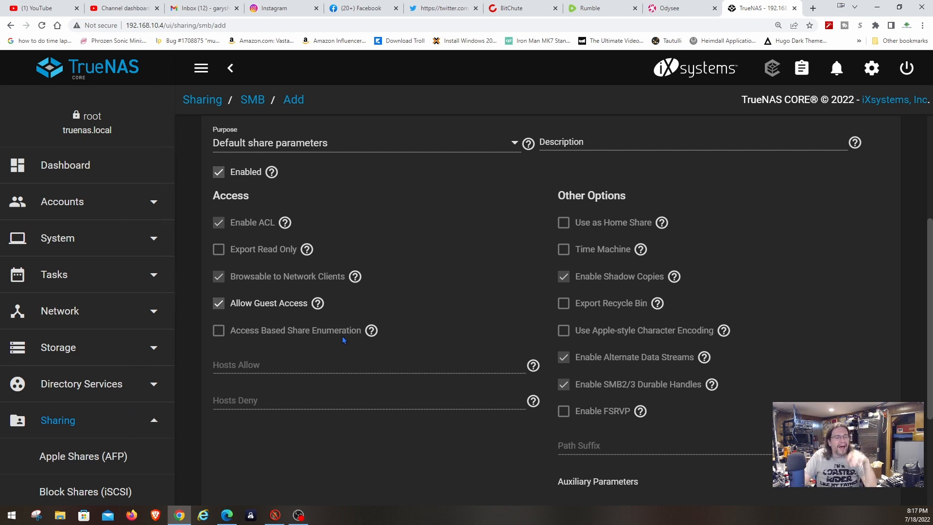
pyautogui.scroll(-1, 449, 353)
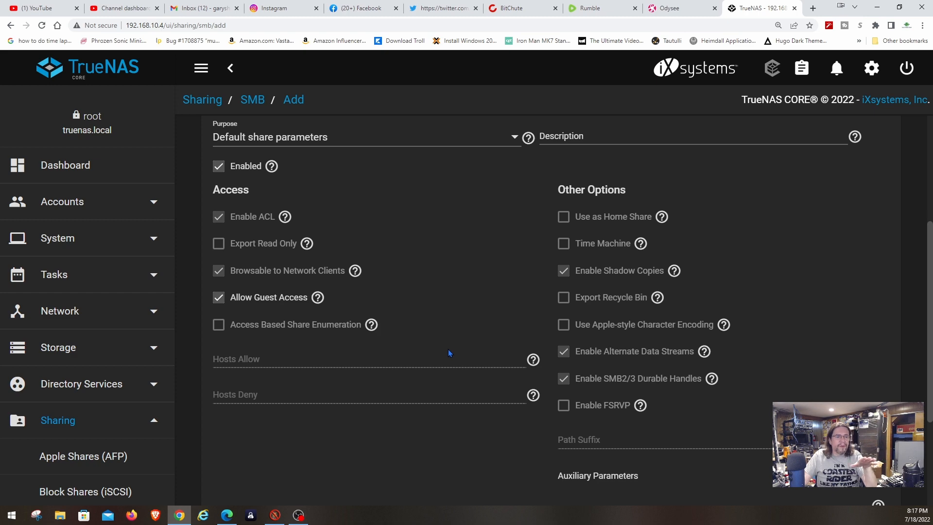
pyautogui.scroll(-2, 449, 353)
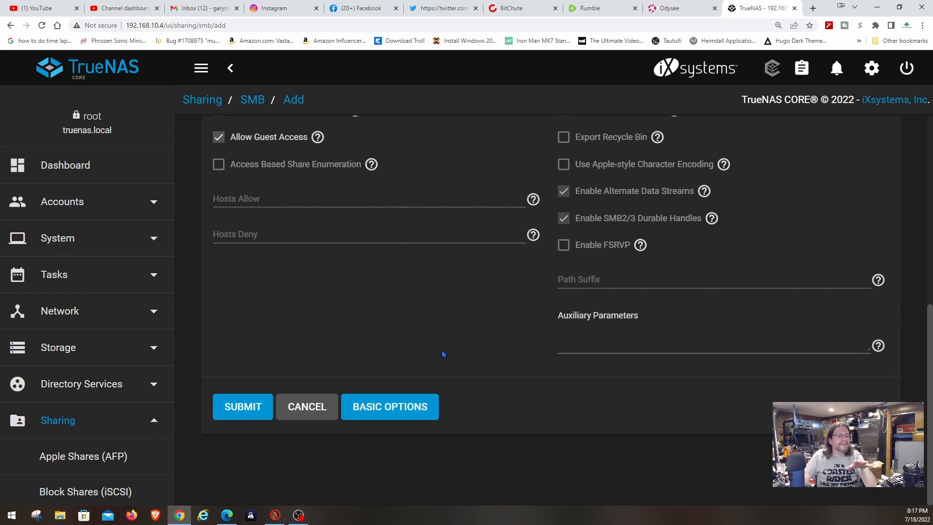
pyautogui.click(247, 410)
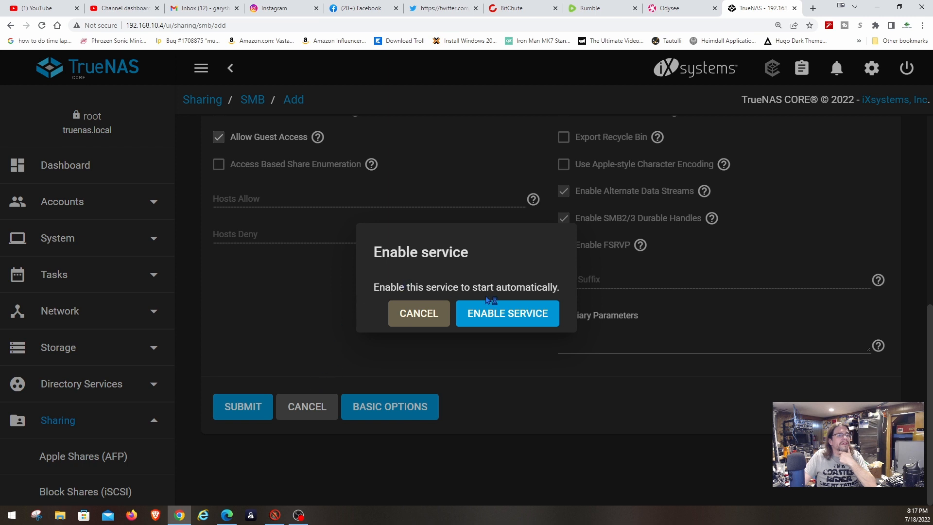
pyautogui.click(482, 314)
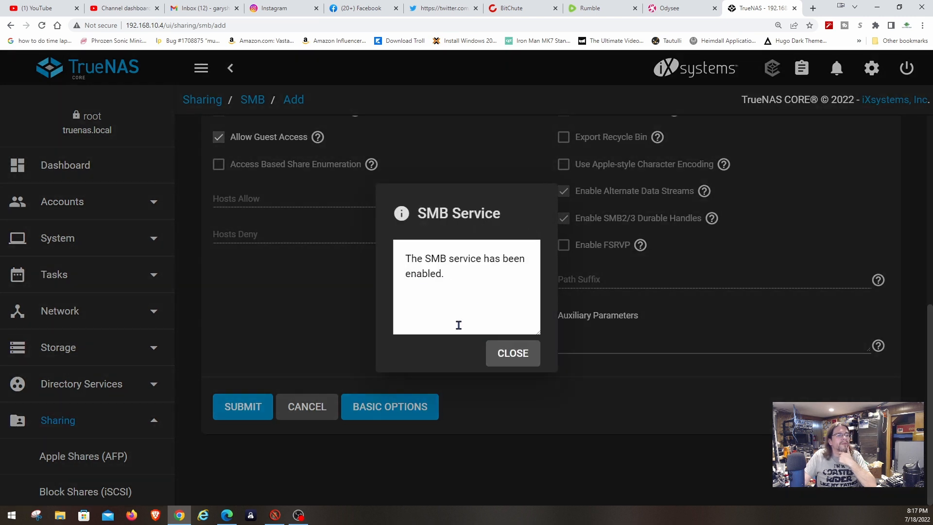
pyautogui.click(510, 358)
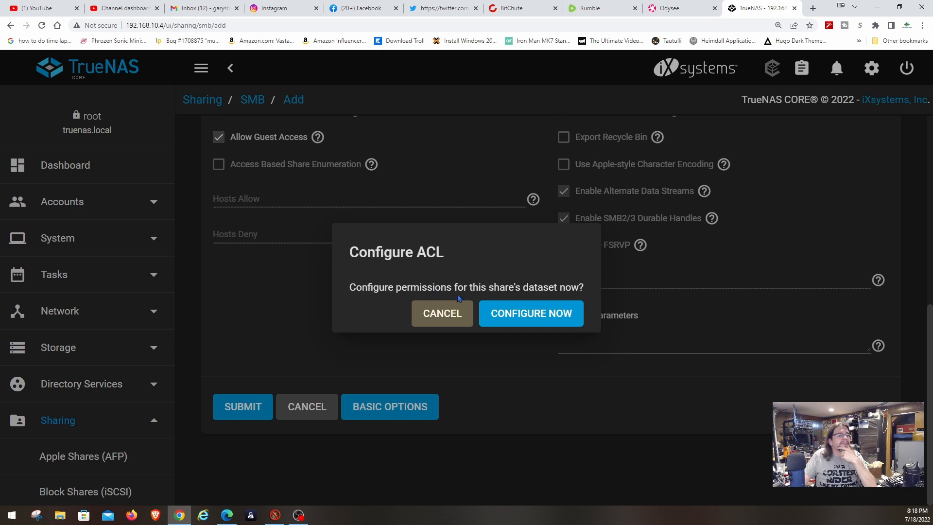
pyautogui.click(518, 321)
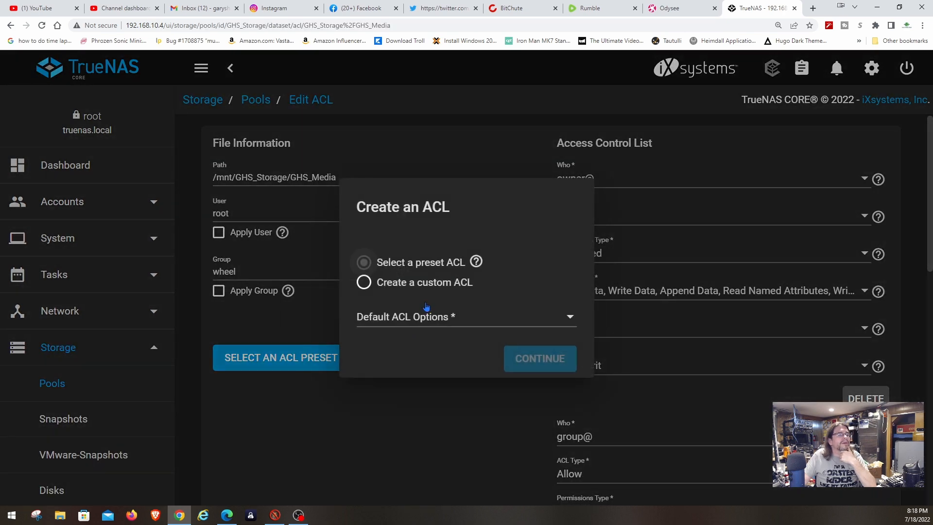
# Load the OPEN preset ACL for the GHS_Media dataset, leaving the owner@ entry's permissions type on Basic.
pyautogui.click(394, 318)
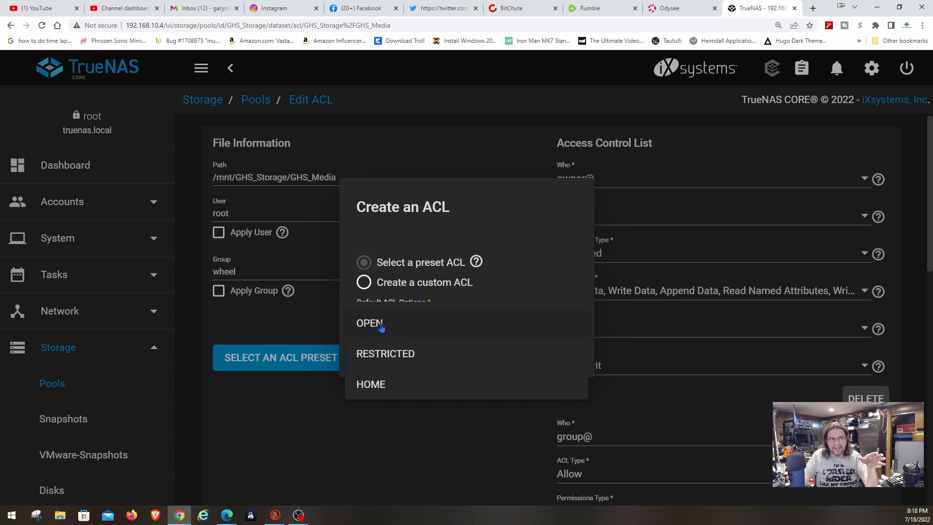
pyautogui.click(378, 329)
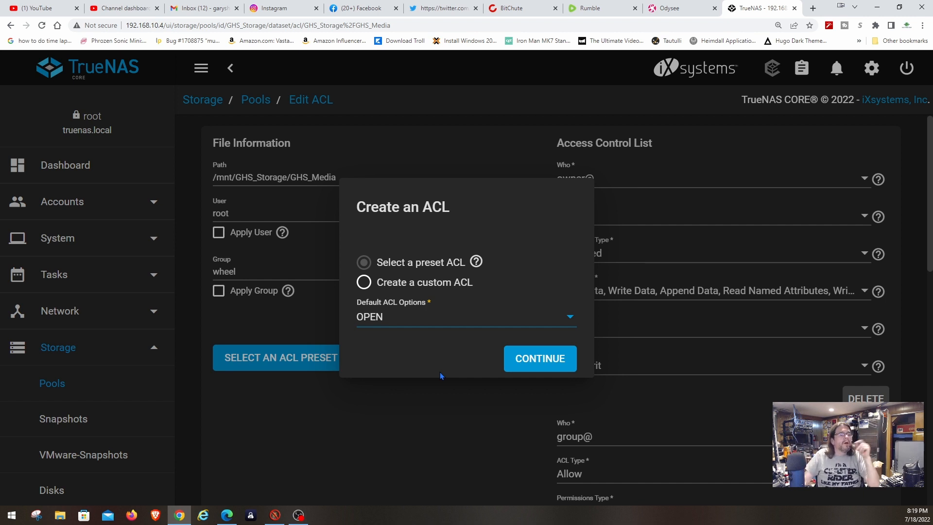
pyautogui.click(526, 368)
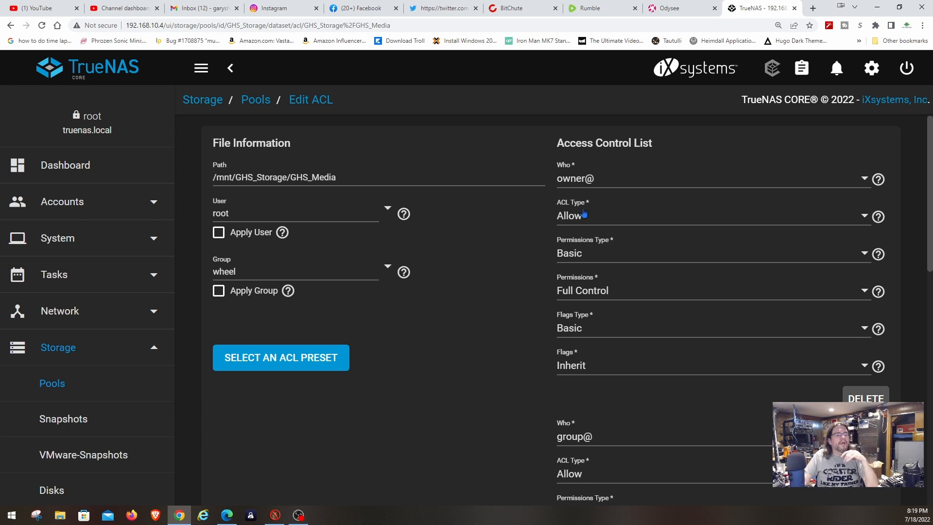
pyautogui.click(571, 256)
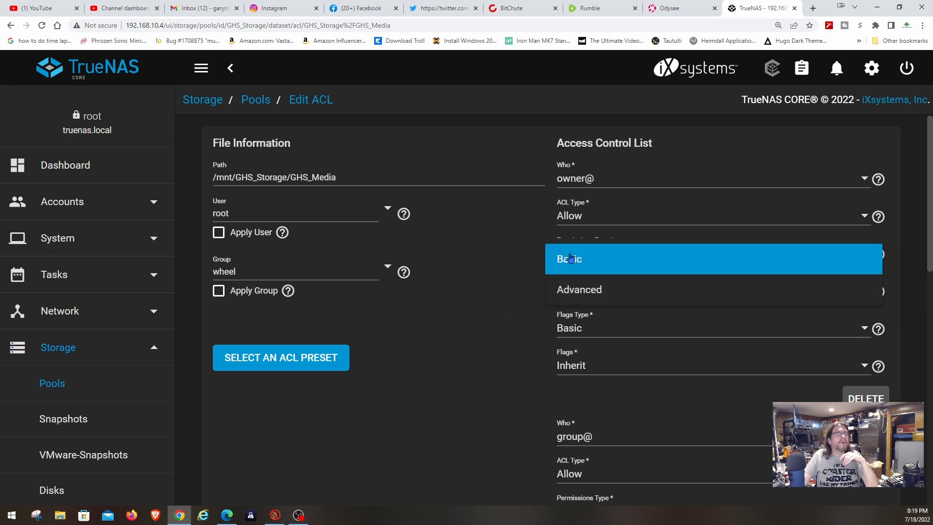
pyautogui.click(525, 269)
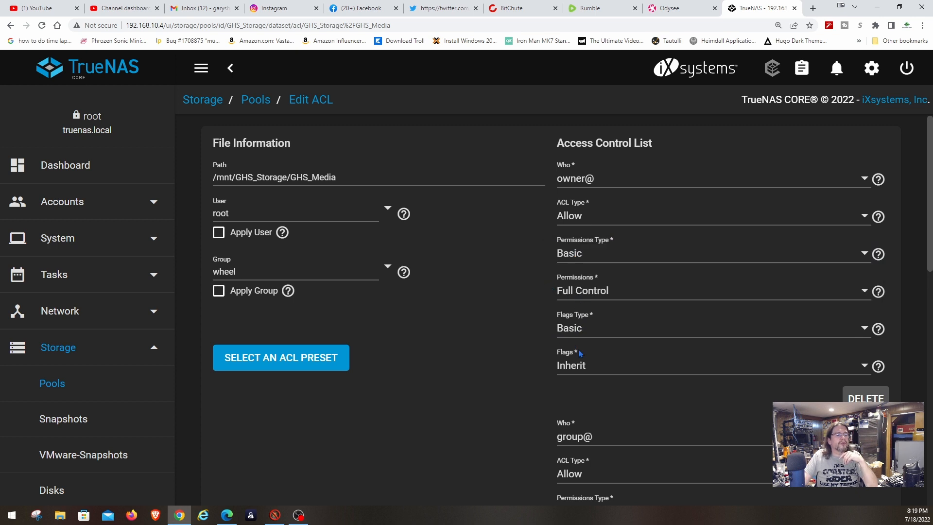
# Give everyone@ Full Control permissions in the GHS_Media access control list and save the ACL.
pyautogui.scroll(-2, 521, 375)
pyautogui.scroll(-5, 544, 375)
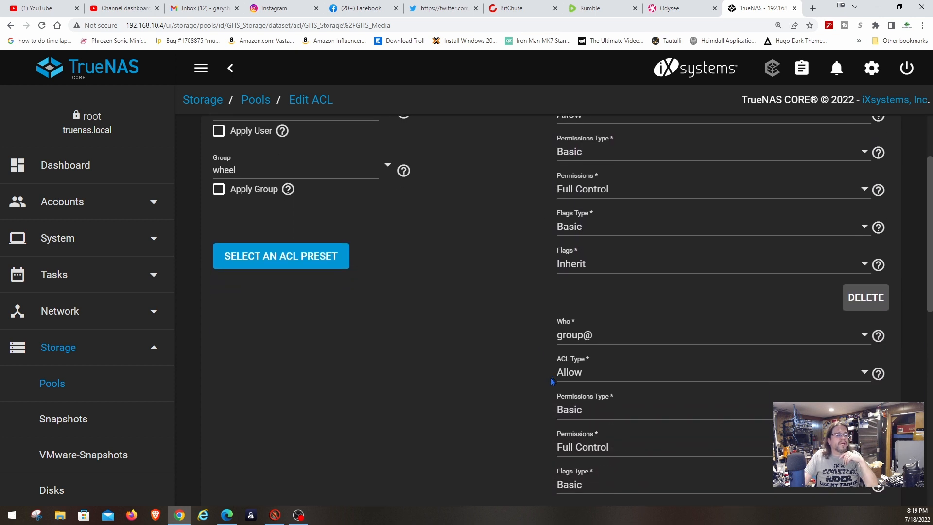
pyautogui.scroll(-3, 536, 371)
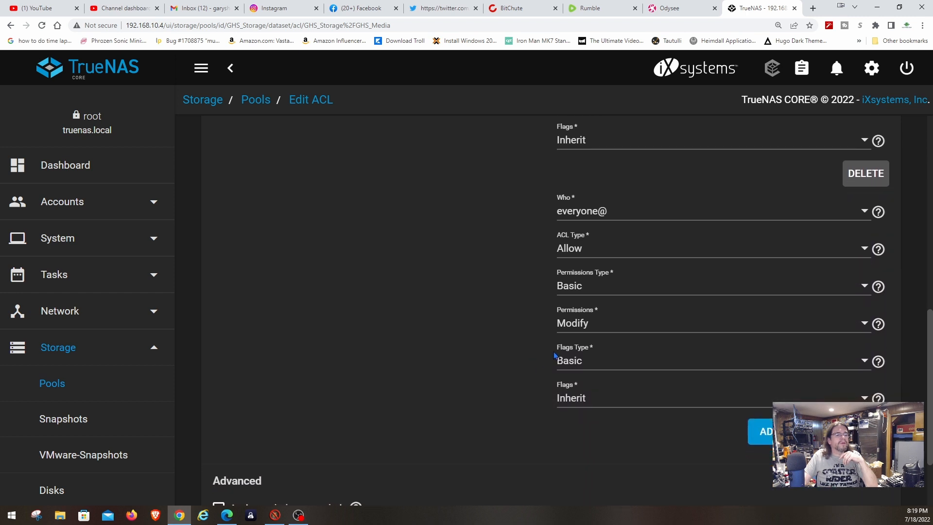
pyautogui.click(559, 321)
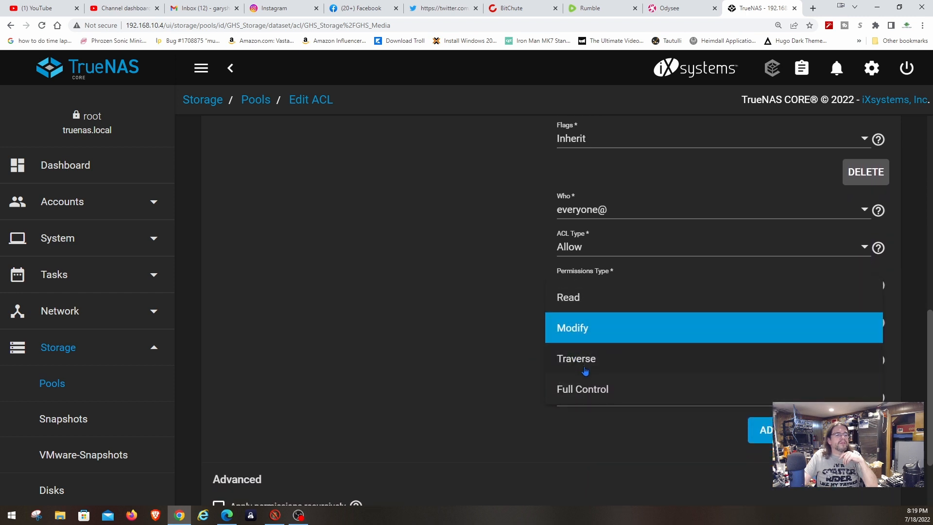
pyautogui.click(584, 394)
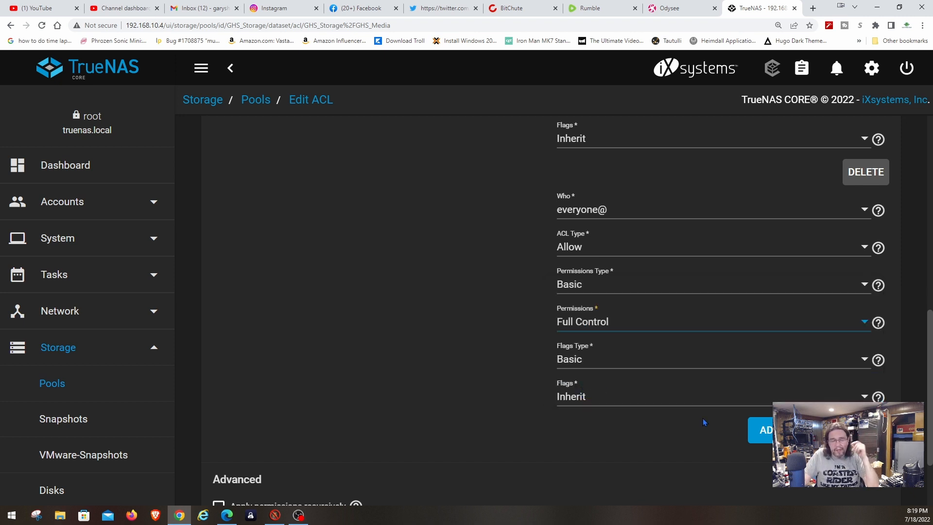
pyautogui.scroll(-2, 676, 440)
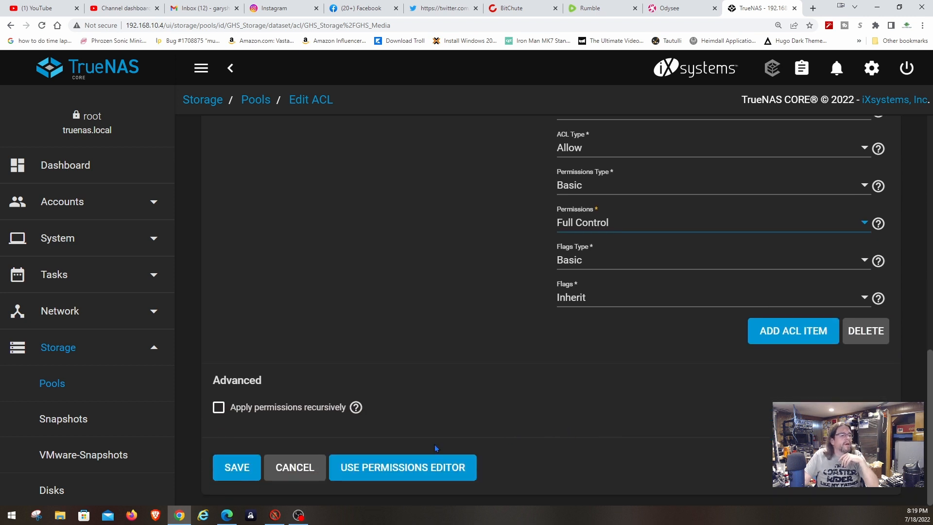
pyautogui.click(251, 460)
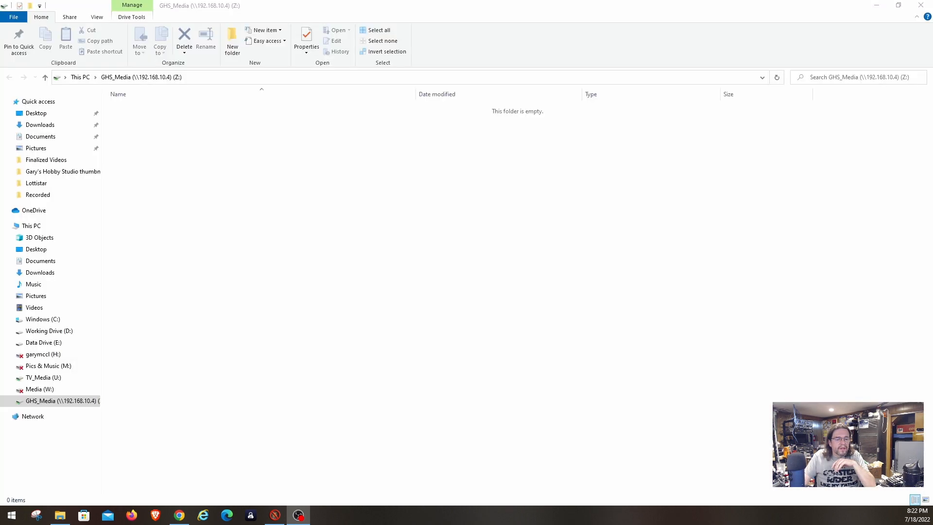
# Start mapping a network drive from This PC in File Explorer.
pyautogui.hotkey('alt', 'Tab')
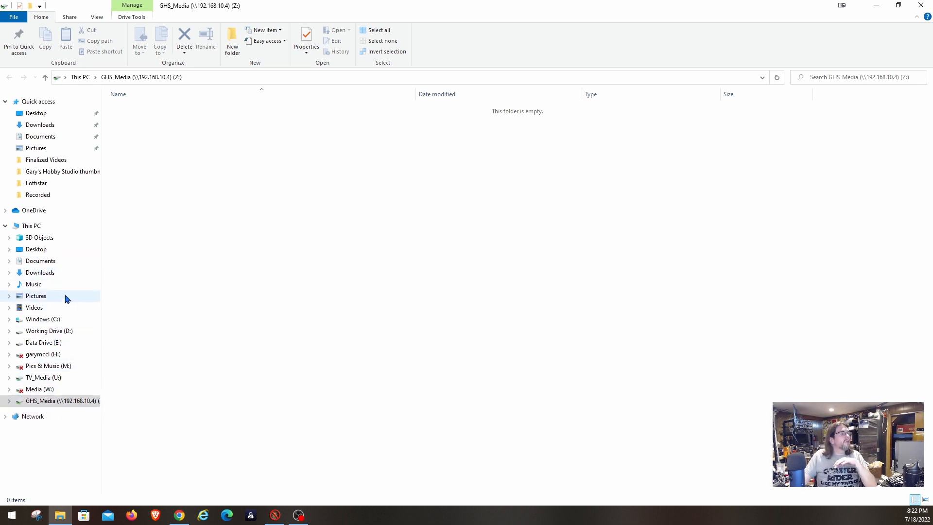
pyautogui.rightClick(30, 228)
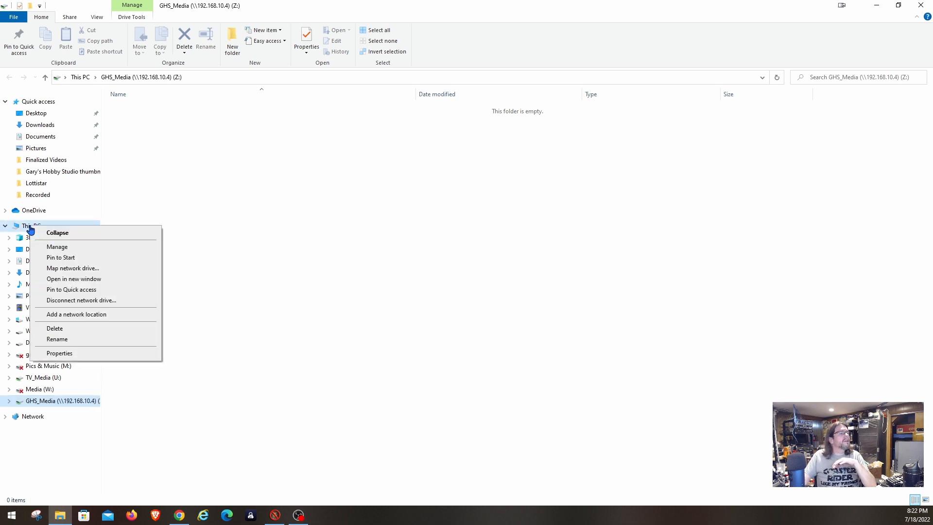
pyautogui.click(56, 270)
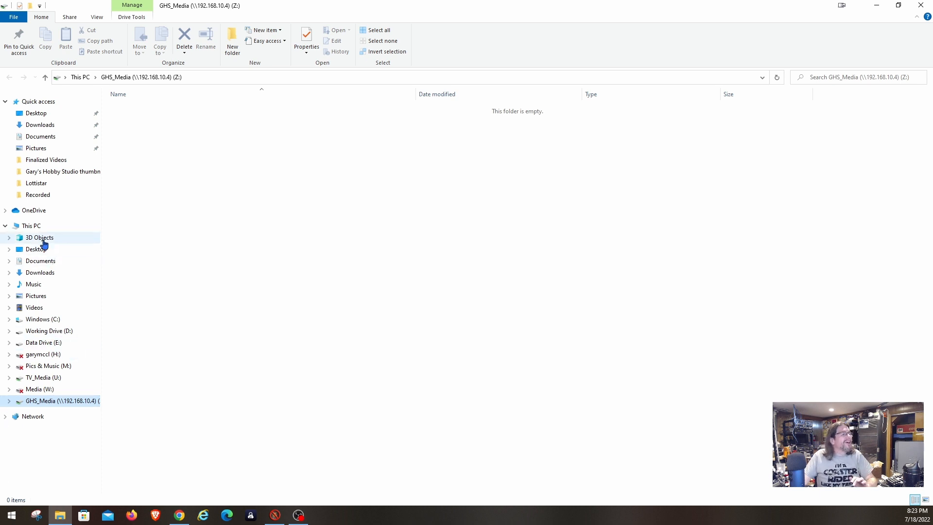
pyautogui.rightClick(30, 225)
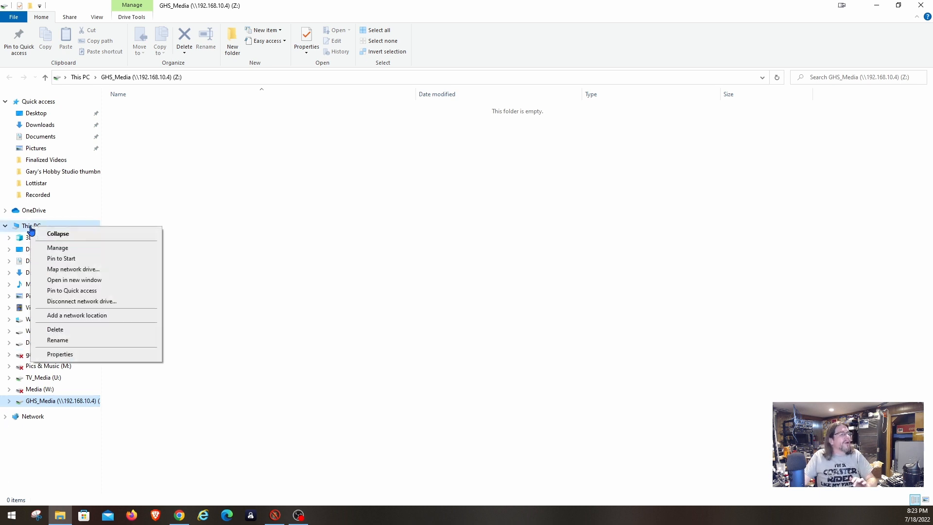
pyautogui.click(62, 270)
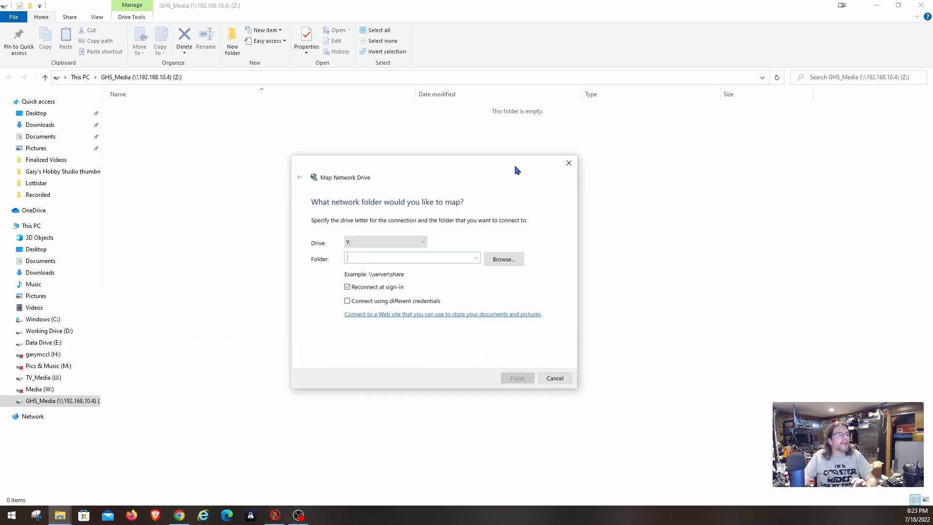
pyautogui.click(335, 230)
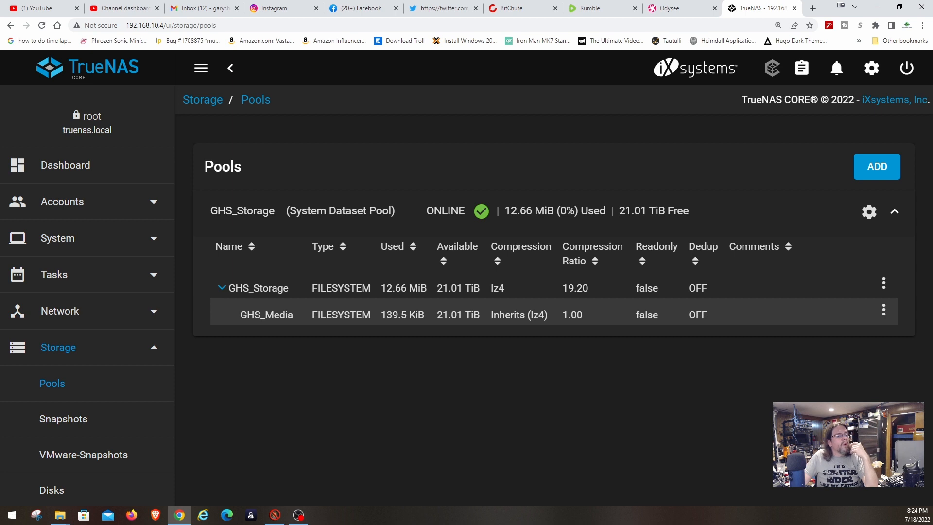
# Check the GHS_Storage pool's GHS_Media dataset in TrueNAS, then select drive Z: in the network mapping and cancel it.
pyautogui.click(256, 289)
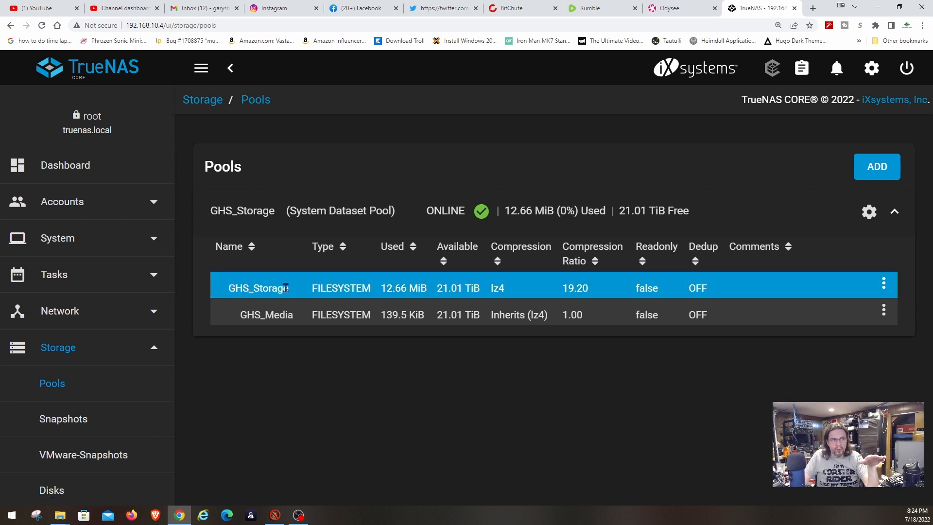
pyautogui.click(284, 316)
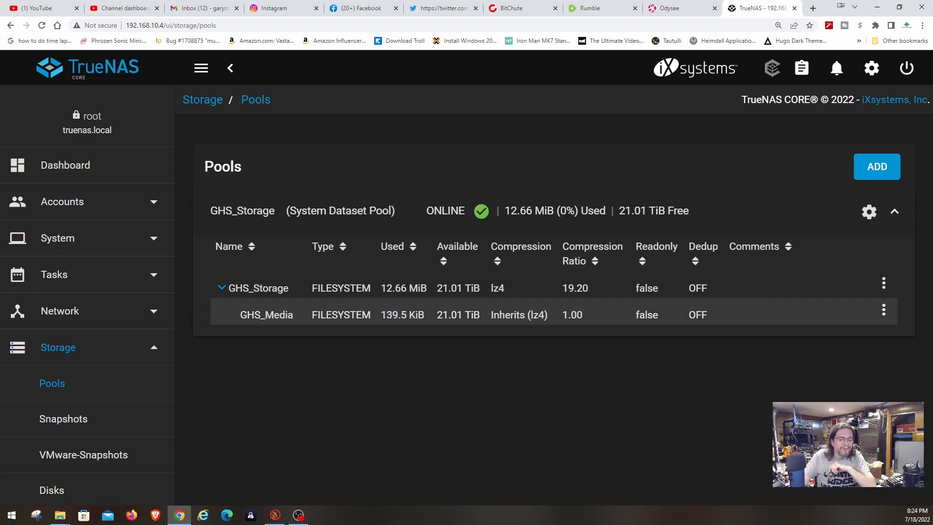
pyautogui.hotkey('alt', 'Tab')
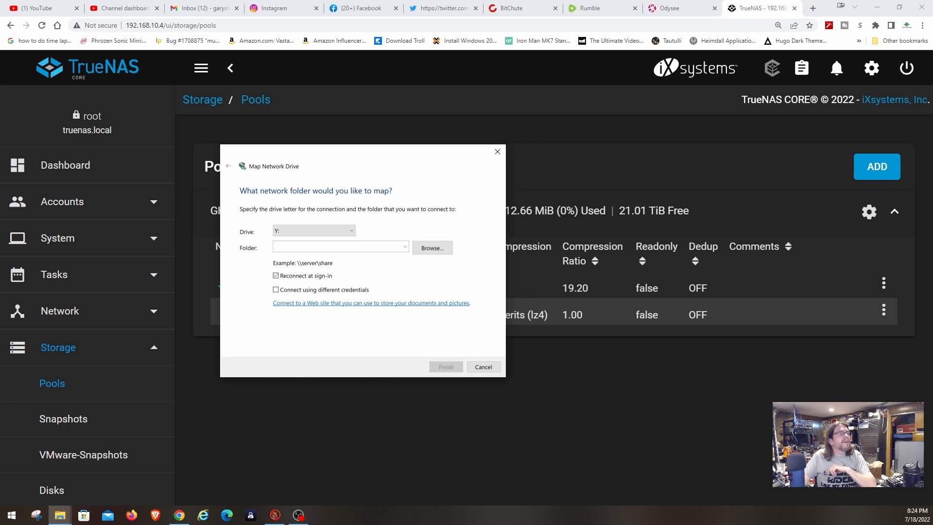
pyautogui.click(352, 231)
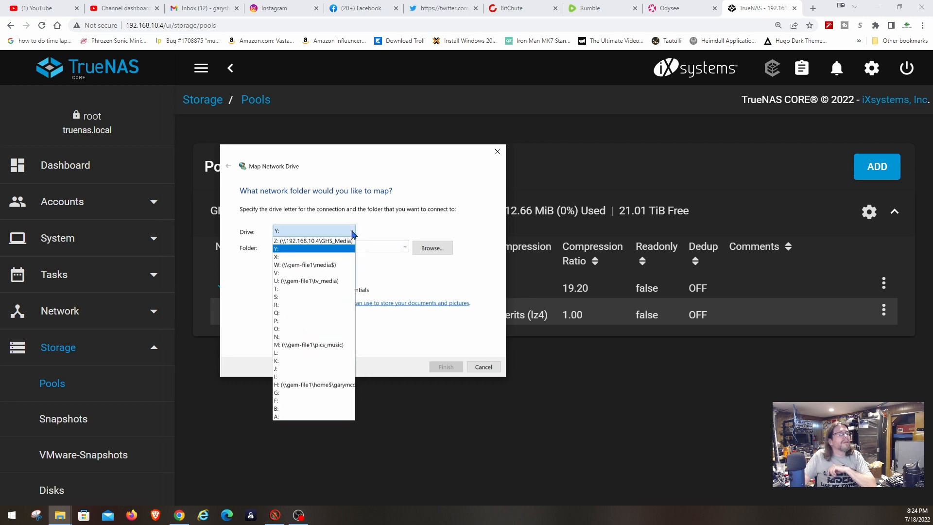
pyautogui.click(287, 240)
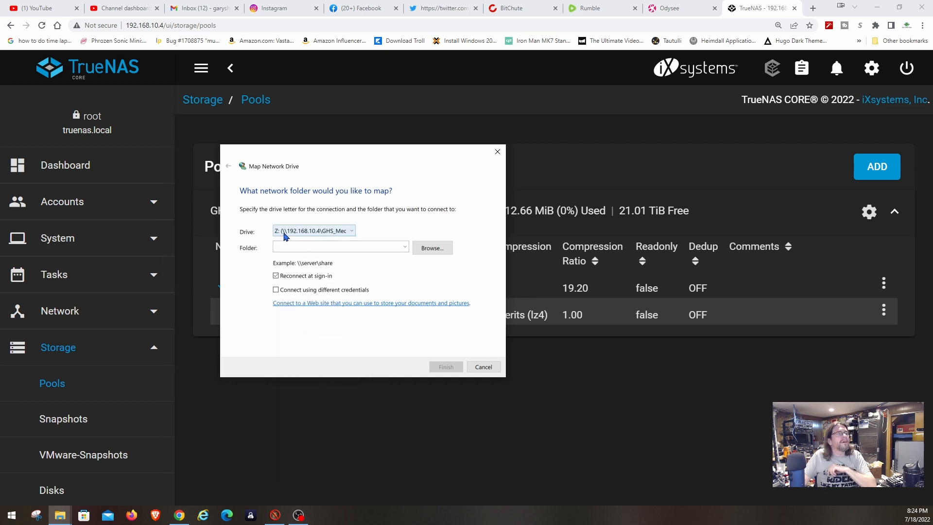
pyautogui.click(490, 370)
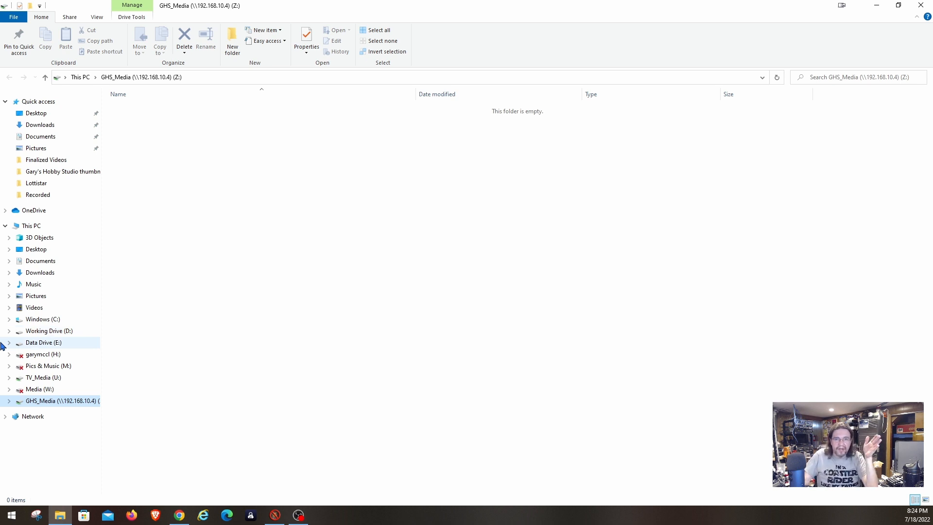
# Create a folder named Movies on the mapped GHS_Media (Z:) drive.
pyautogui.rightClick(254, 243)
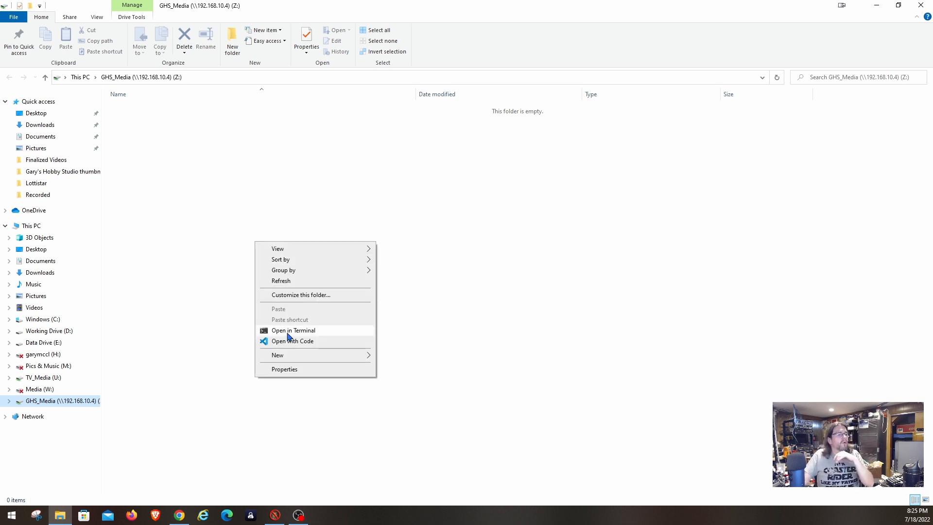
pyautogui.moveTo(285, 356)
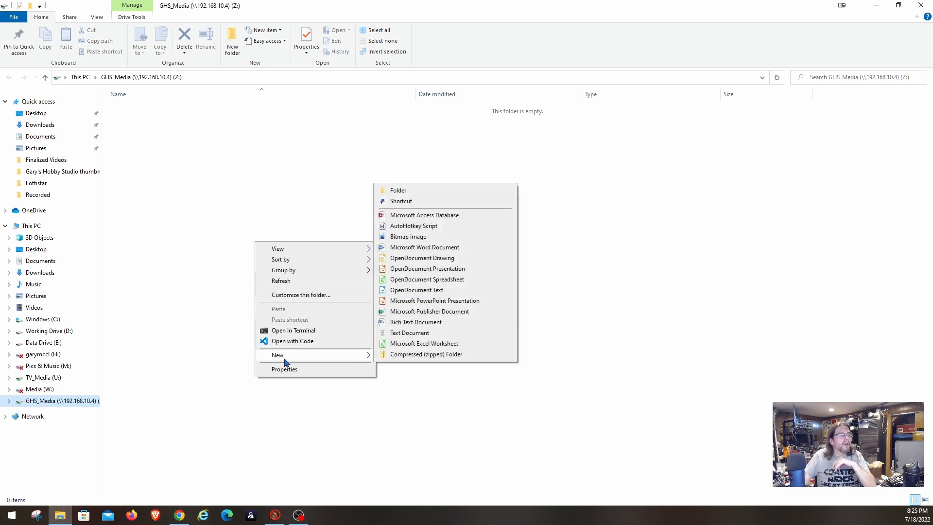
pyautogui.click(407, 191)
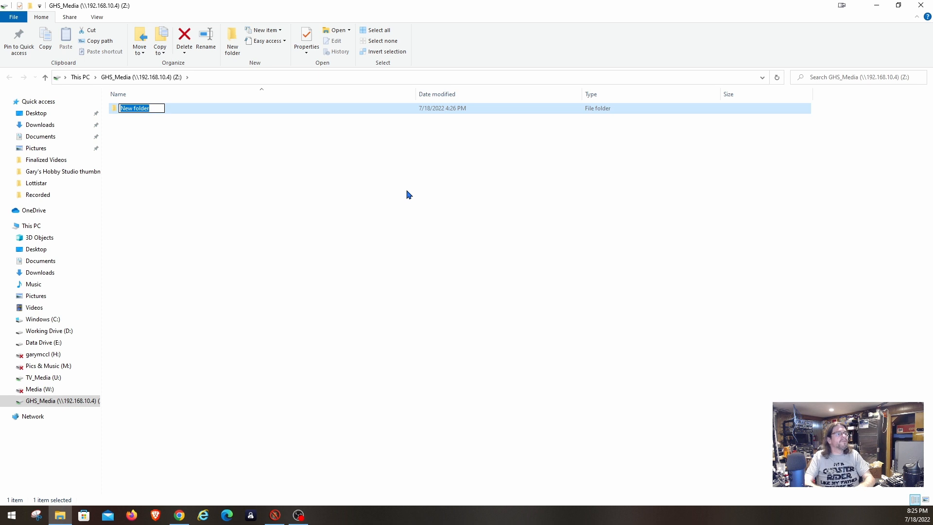
pyautogui.write('Mo')
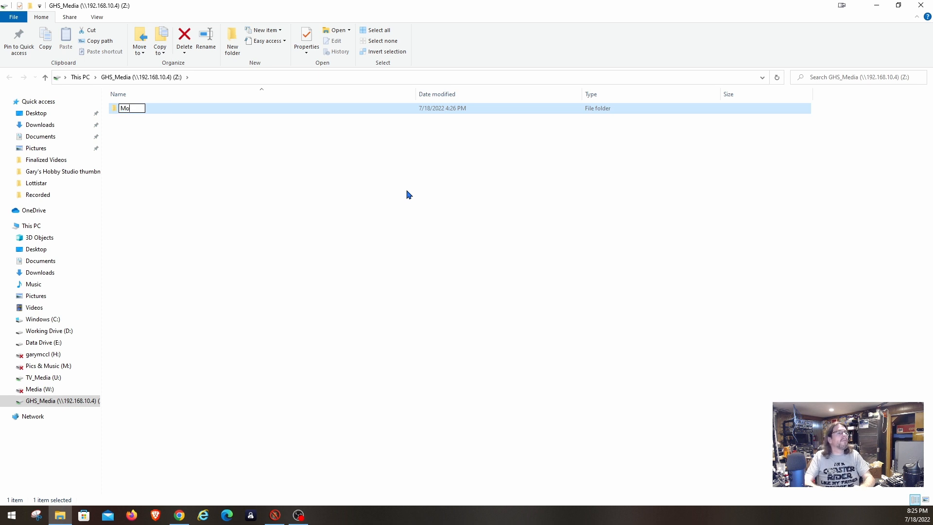
pyautogui.write('vies')
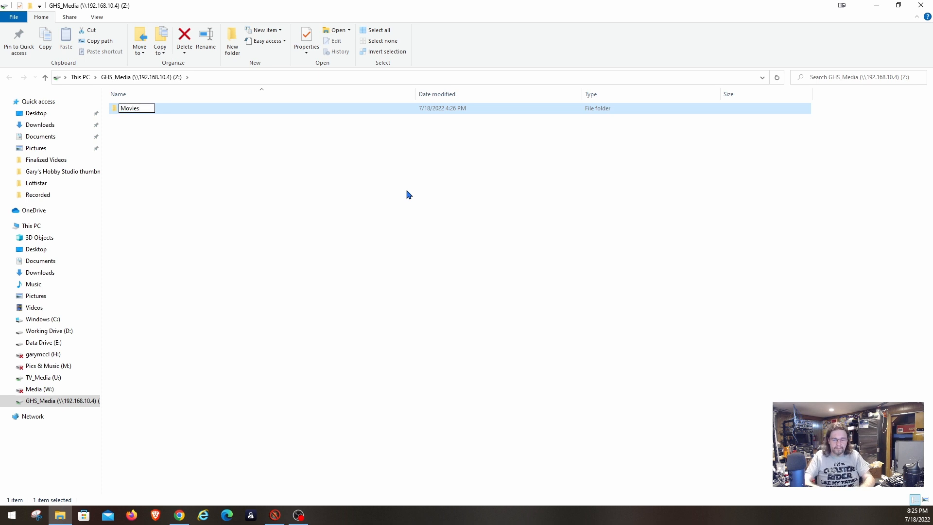
pyautogui.press('BackSpace')
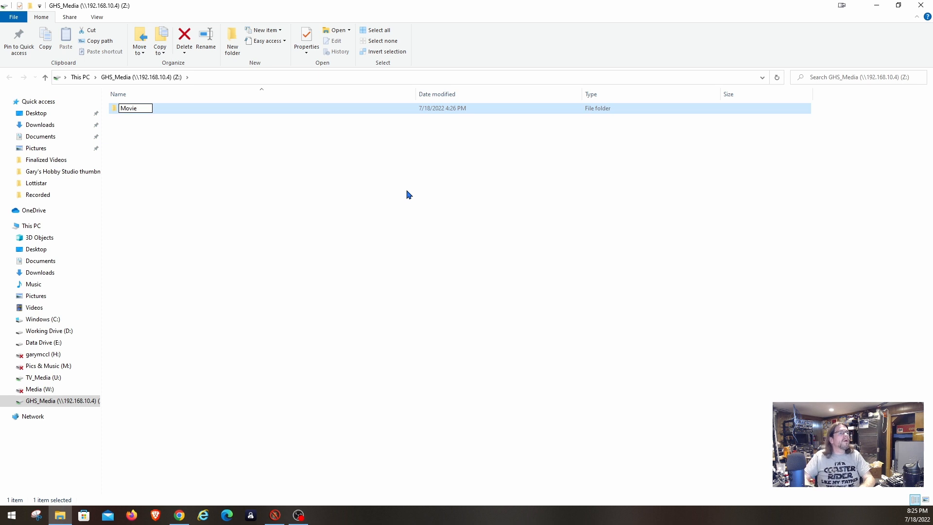
pyautogui.write('s')
pyautogui.press('Return')
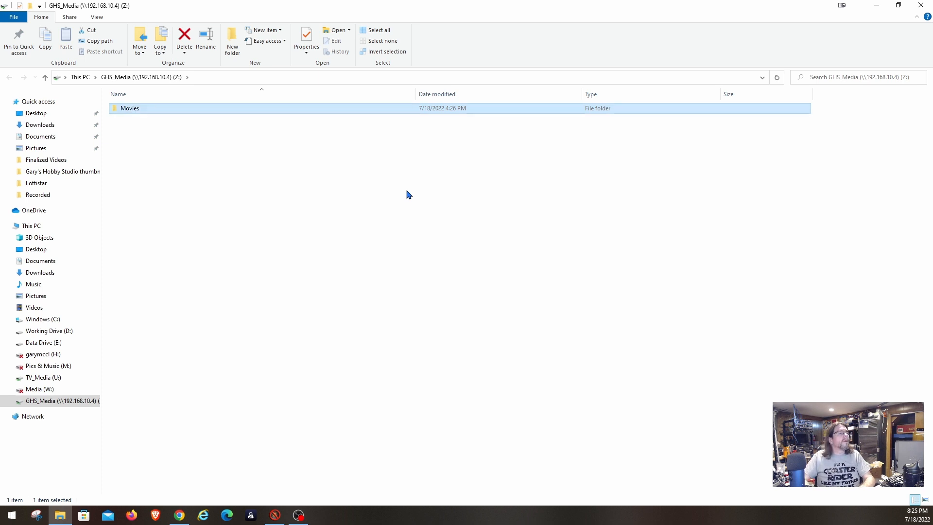
# Create a second folder named TV beside Movies on the GHS_Media (Z:) drive.
pyautogui.rightClick(409, 194)
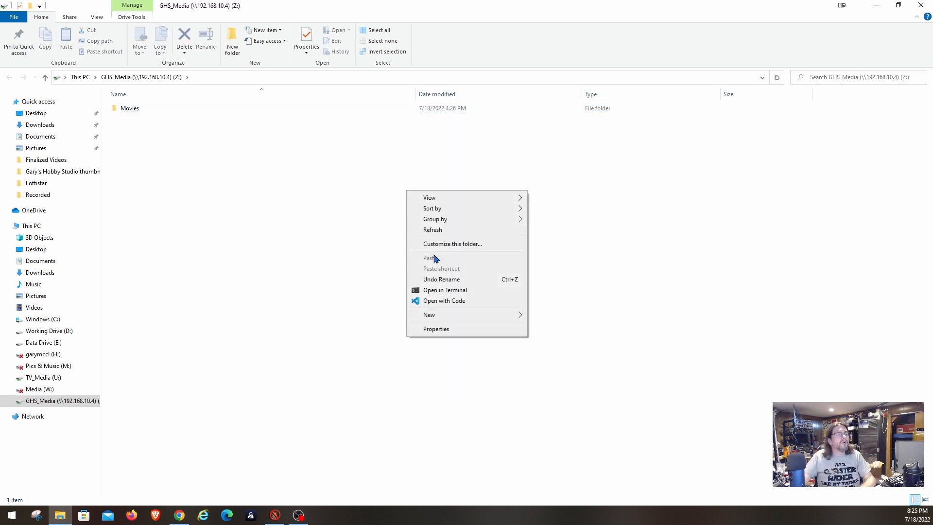
pyautogui.moveTo(435, 315)
pyautogui.click(549, 316)
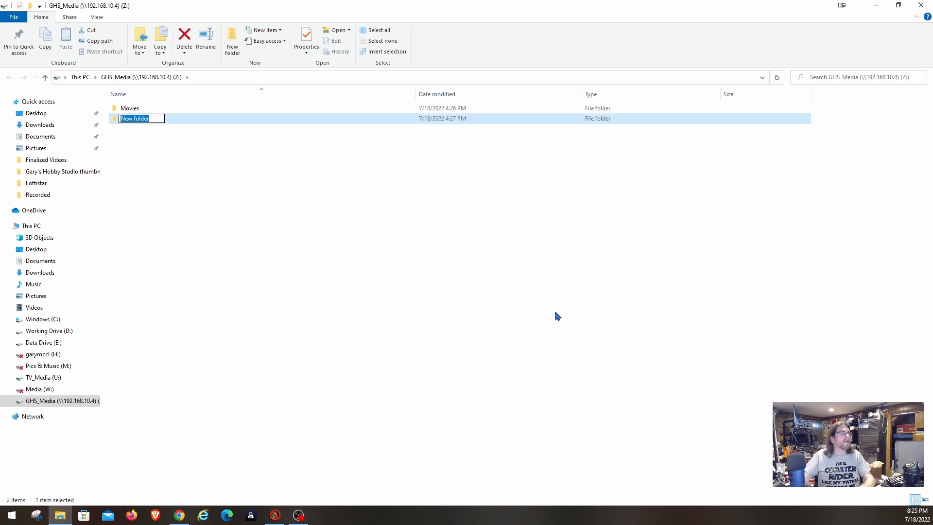
pyautogui.write('Tv')
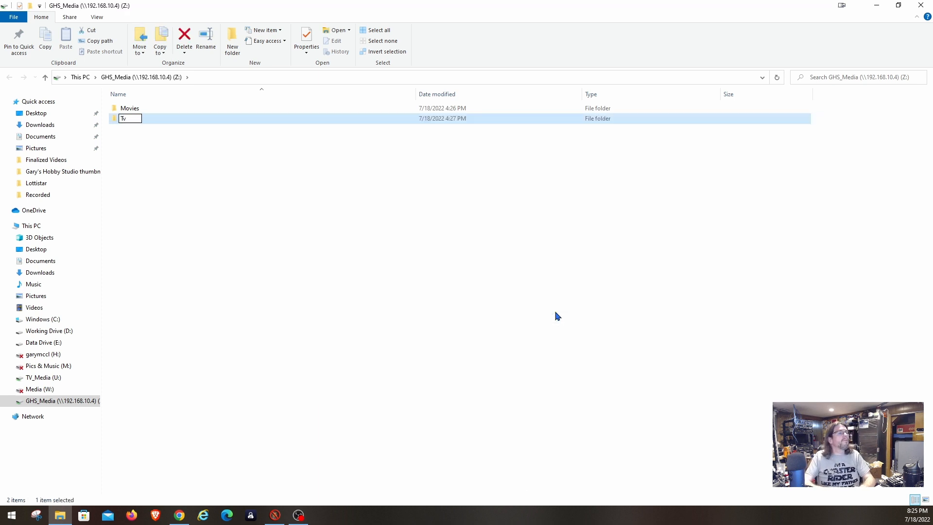
pyautogui.press('BackSpace')
pyautogui.write('V')
pyautogui.press('Return')
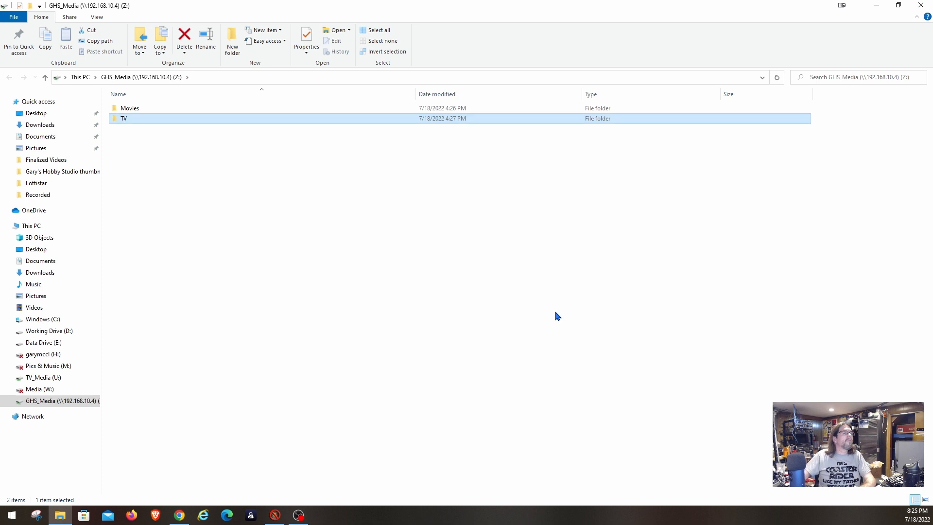
# Create a folder named Music on the GHS_Media (Z:) drive.
pyautogui.rightClick(343, 244)
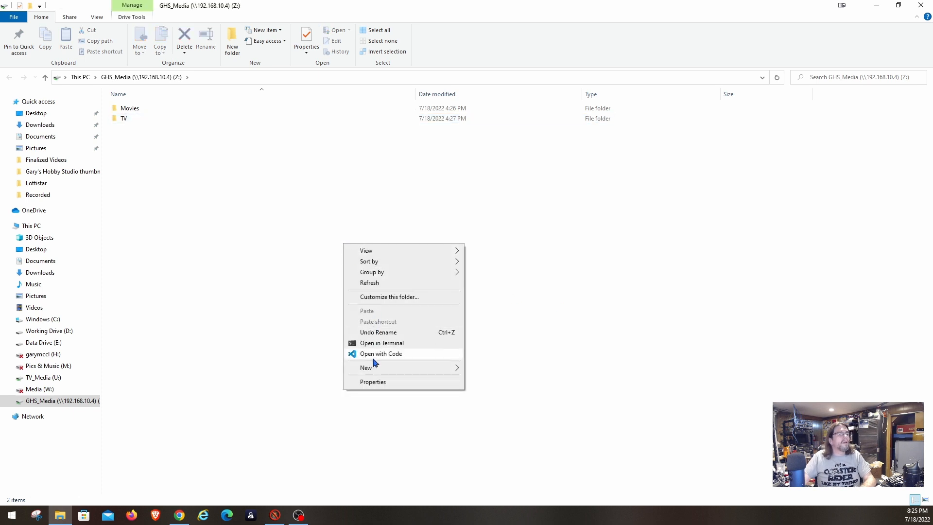
pyautogui.moveTo(372, 372)
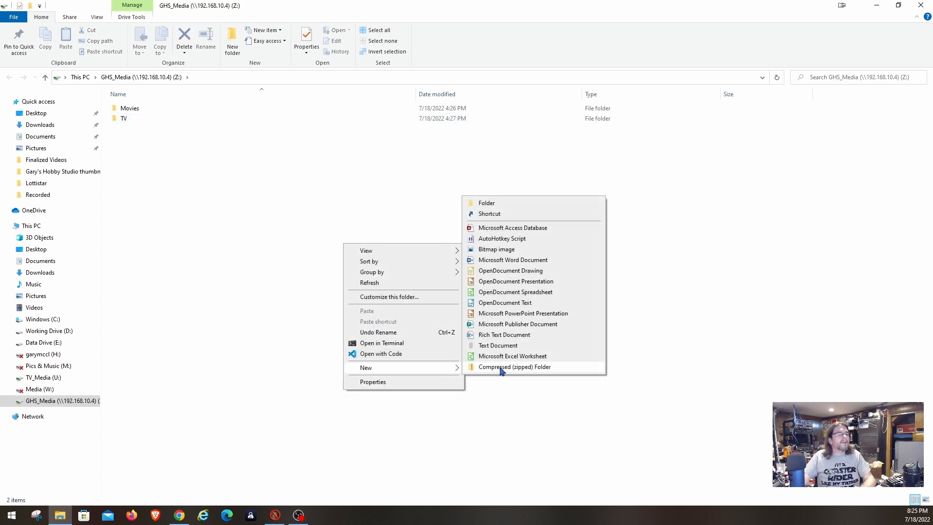
pyautogui.click(507, 204)
pyautogui.write('Music')
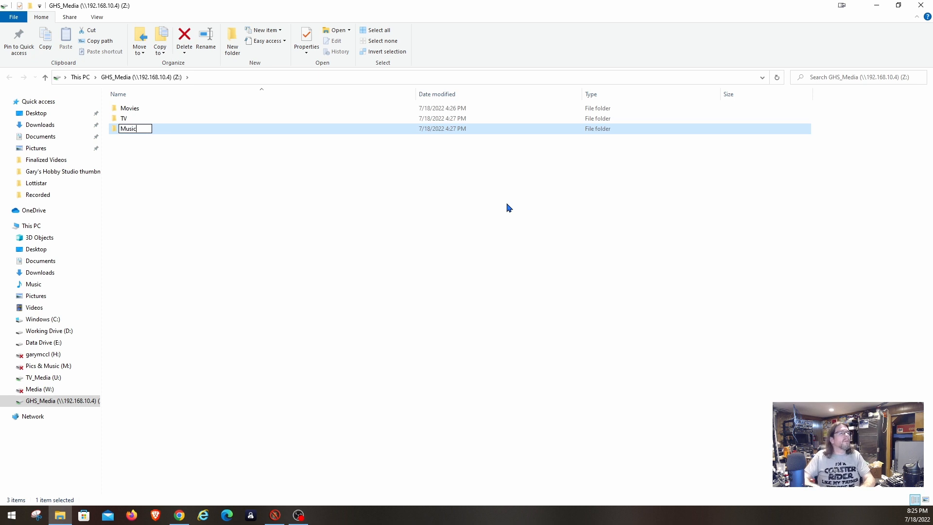
pyautogui.press('Return')
# Add a folder named Pictures alongside the other media folders on the GHS_Media (Z:) drive.
pyautogui.rightClick(426, 216)
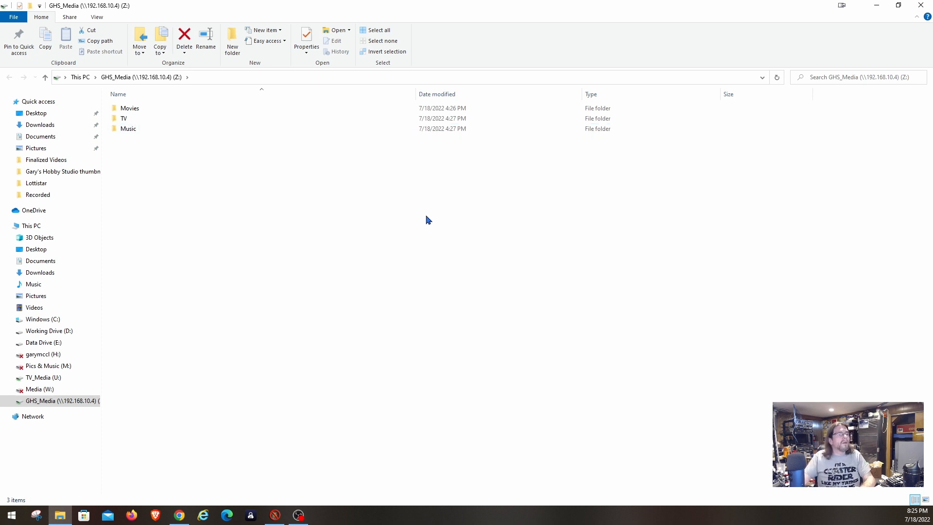
pyautogui.moveTo(466, 346)
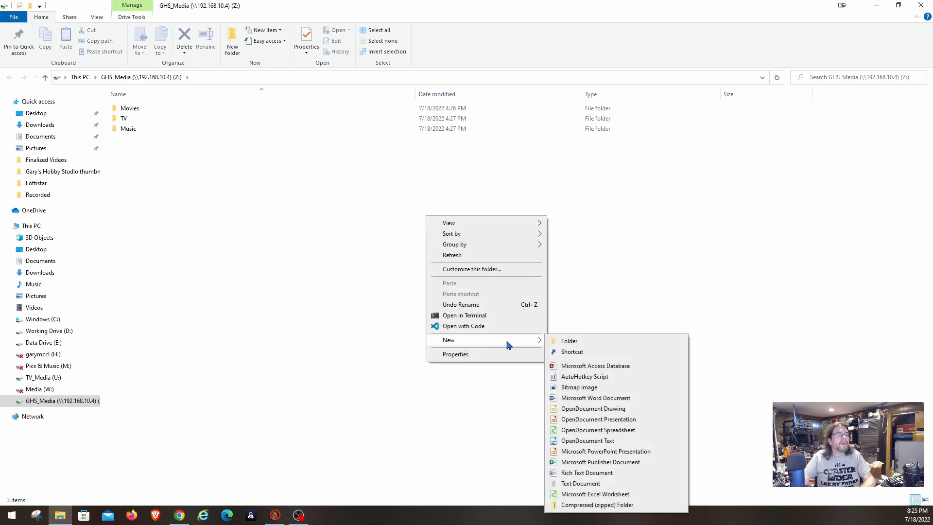
pyautogui.click(564, 342)
pyautogui.write('Pictures')
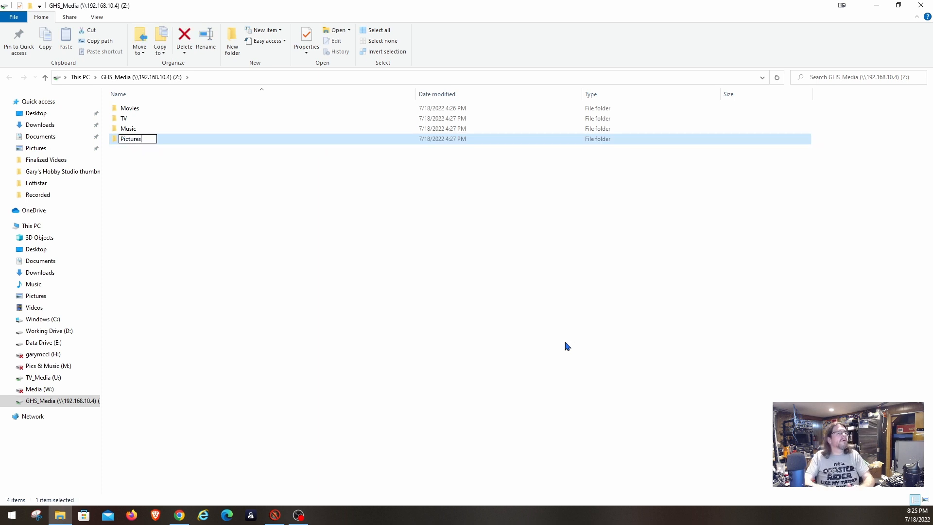
pyautogui.press('Return')
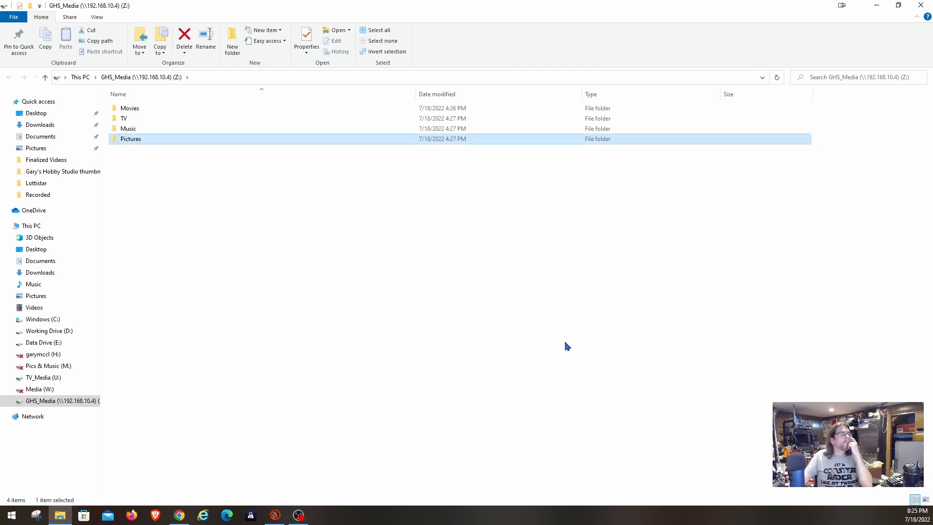
# Look inside the Movies, Music and Pictures folders on drive Z:, returning to the drive's root after each.
pyautogui.doubleClick(128, 109)
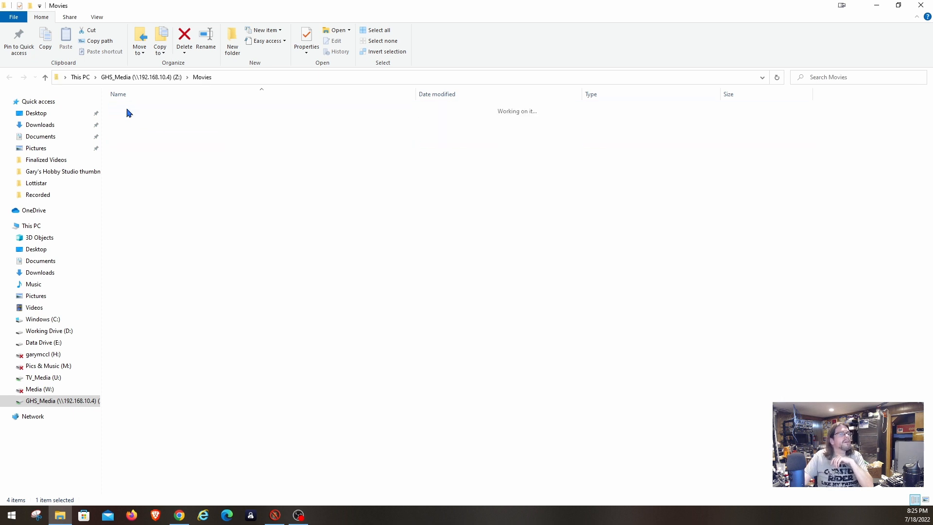
pyautogui.hotkey('alt', 'Left')
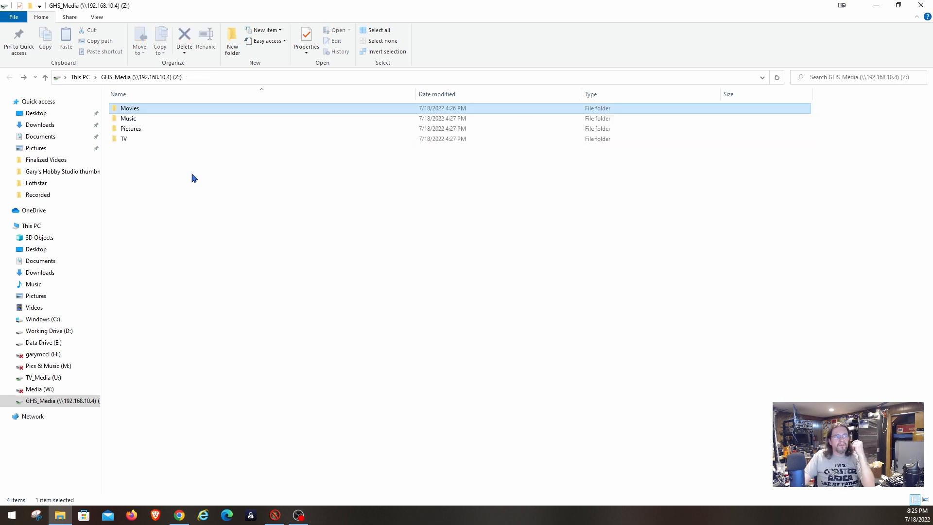
pyautogui.click(128, 120)
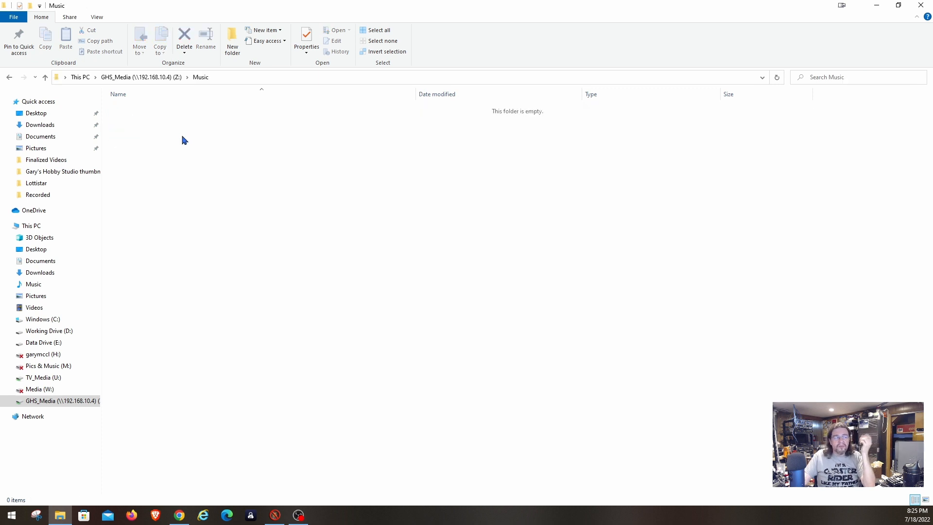
pyautogui.hotkey('alt', 'Left')
pyautogui.click(130, 130)
pyautogui.doubleClick(130, 129)
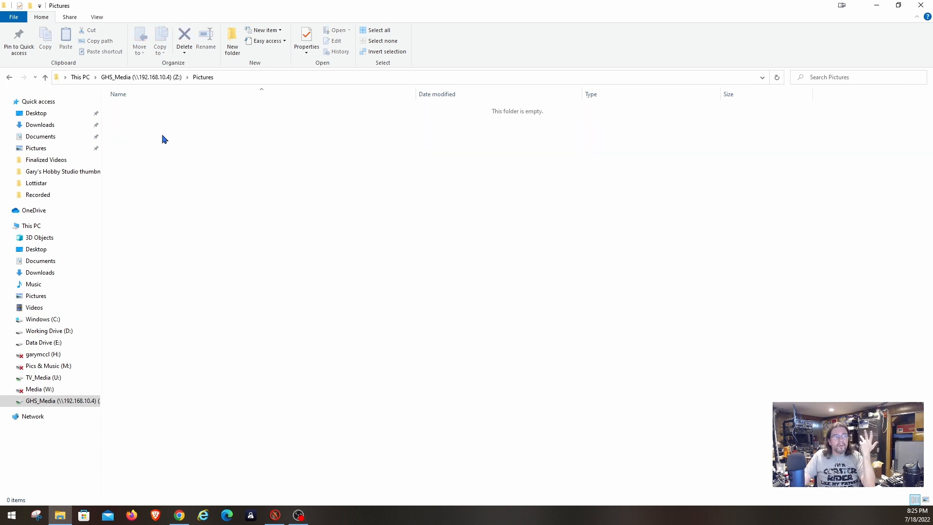
pyautogui.hotkey('alt', 'Left')
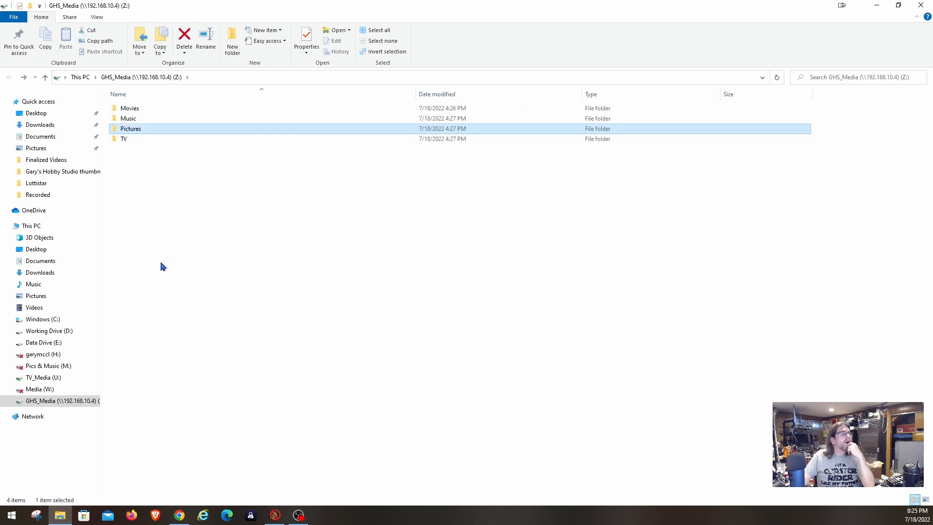
# View the PC's local Music folder in a separate window, and close that window.
pyautogui.rightClick(31, 288)
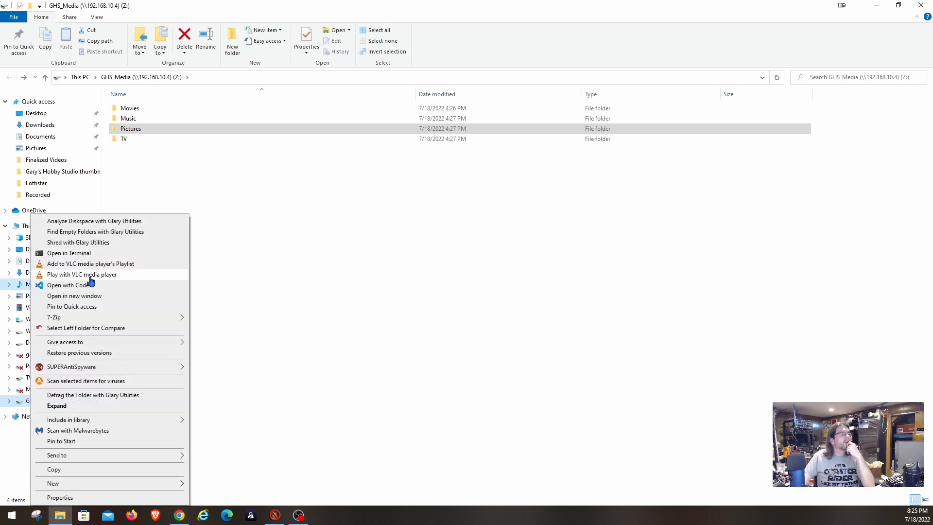
pyautogui.click(85, 296)
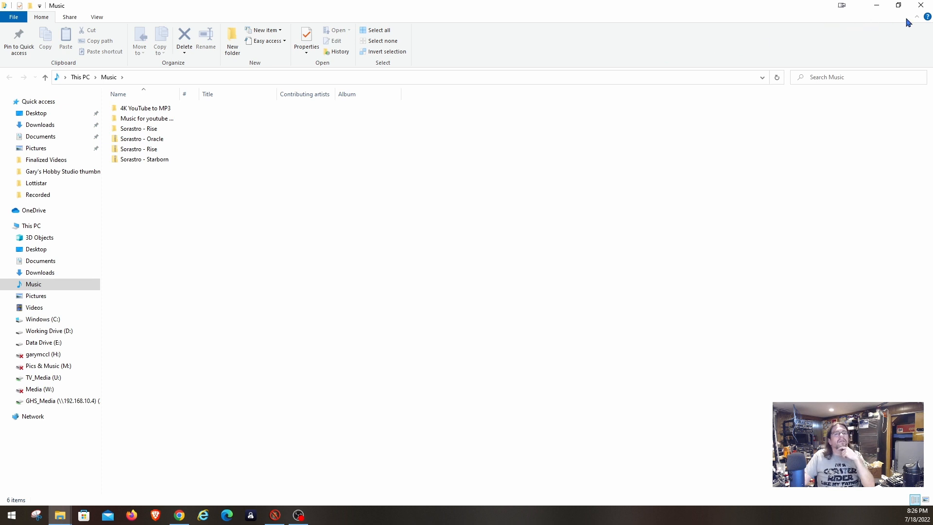
pyautogui.click(921, 7)
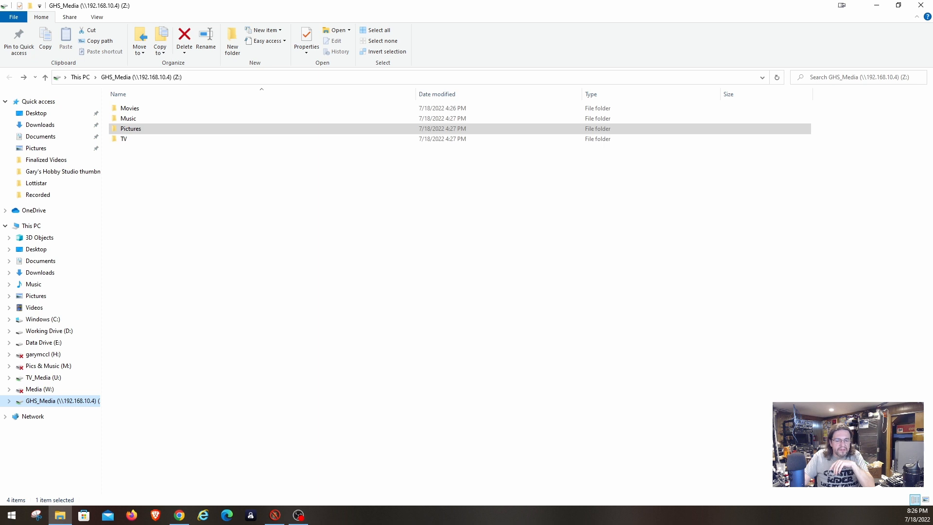
# Switch to TrueNAS in the browser and open its Jails page.
pyautogui.hotkey('alt', 'Tab')
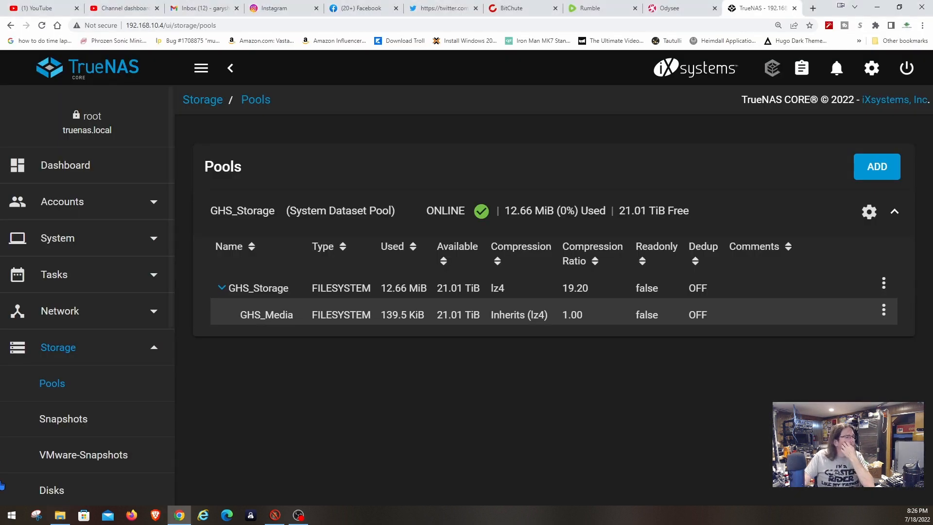
pyautogui.click(151, 350)
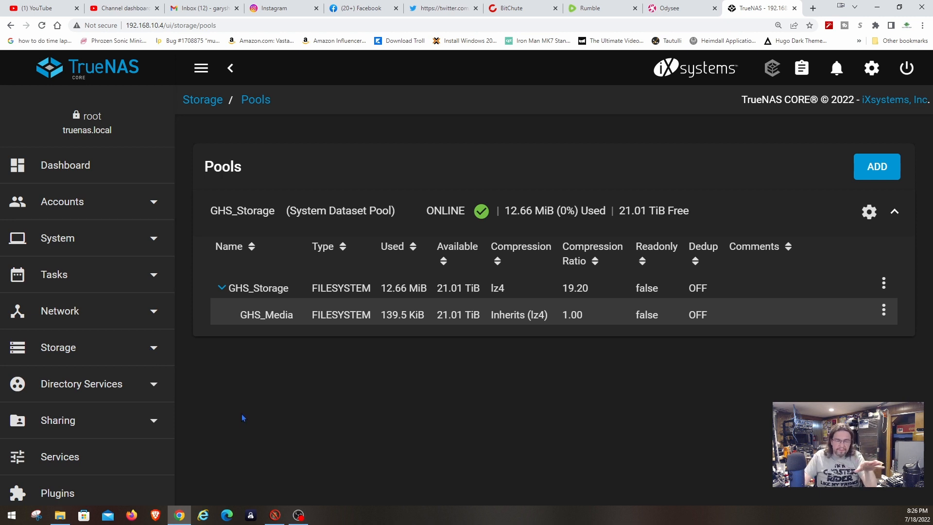
pyautogui.scroll(-5, 160, 404)
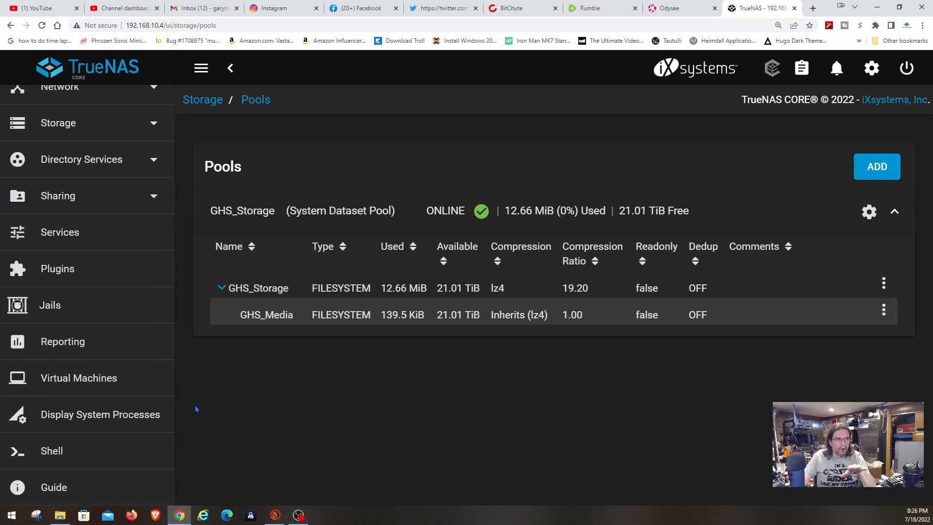
pyautogui.click(80, 309)
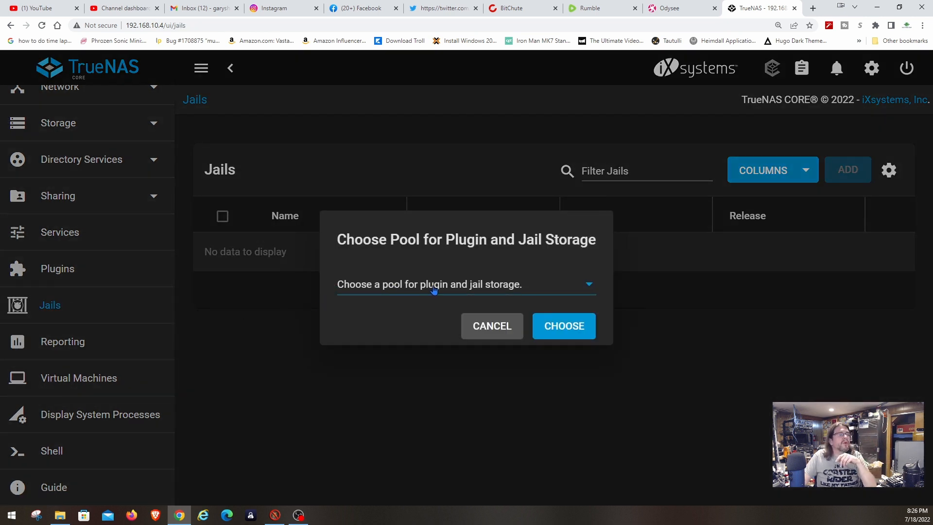
# Try to confirm the plugin and jail storage choice without a pool selected, and view the error details.
pyautogui.click(555, 326)
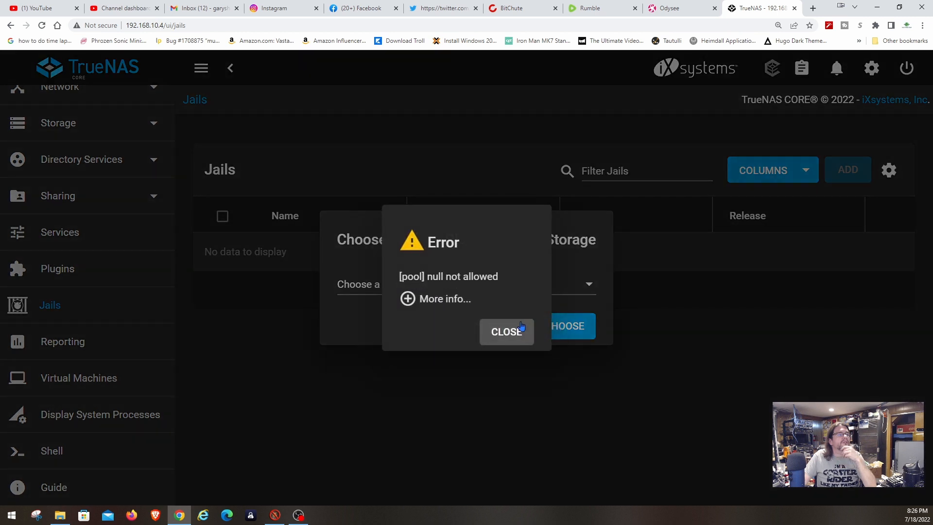
pyautogui.click(403, 299)
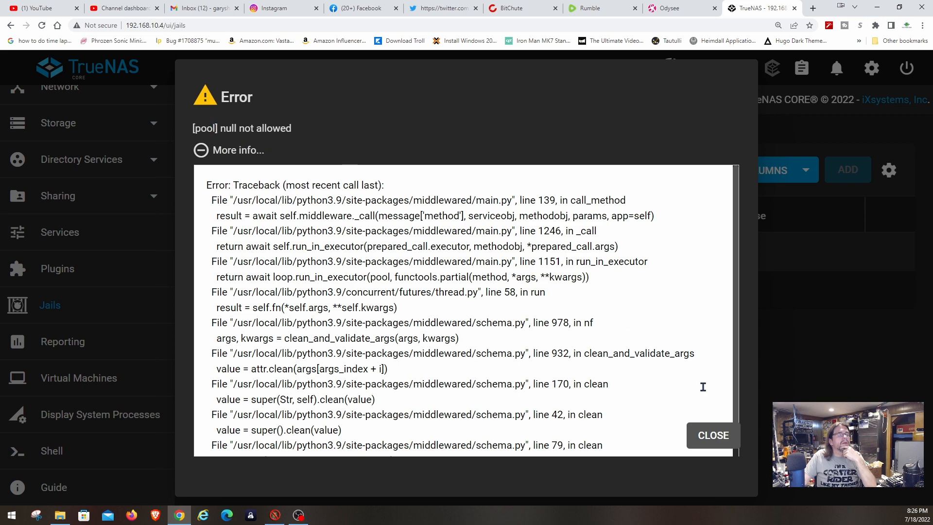
pyautogui.click(711, 444)
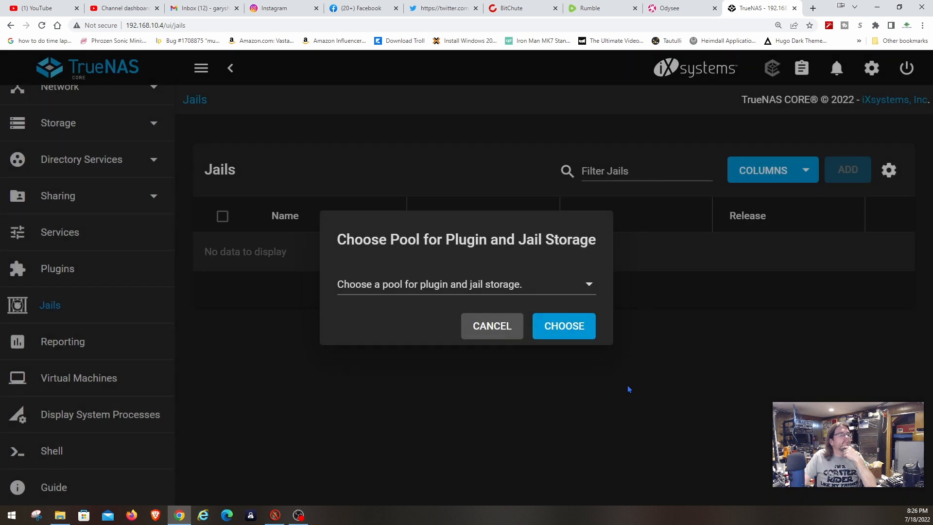
# Choose GHS_Storage as the pool for plugin and jail storage.
pyautogui.click(589, 287)
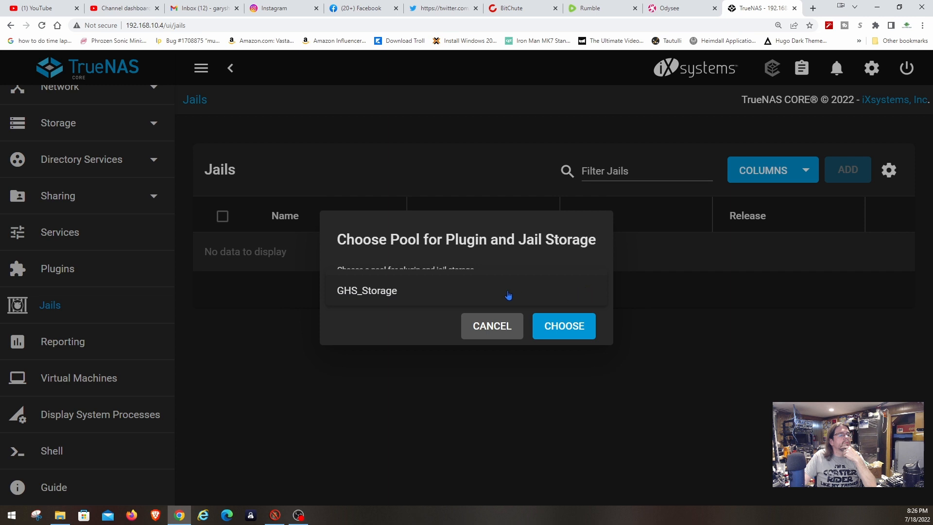
pyautogui.click(384, 292)
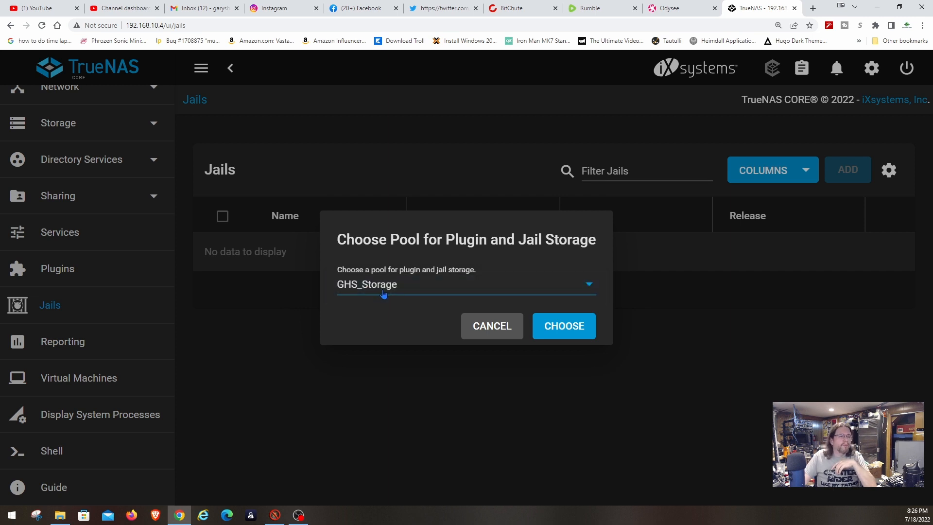
pyautogui.click(569, 333)
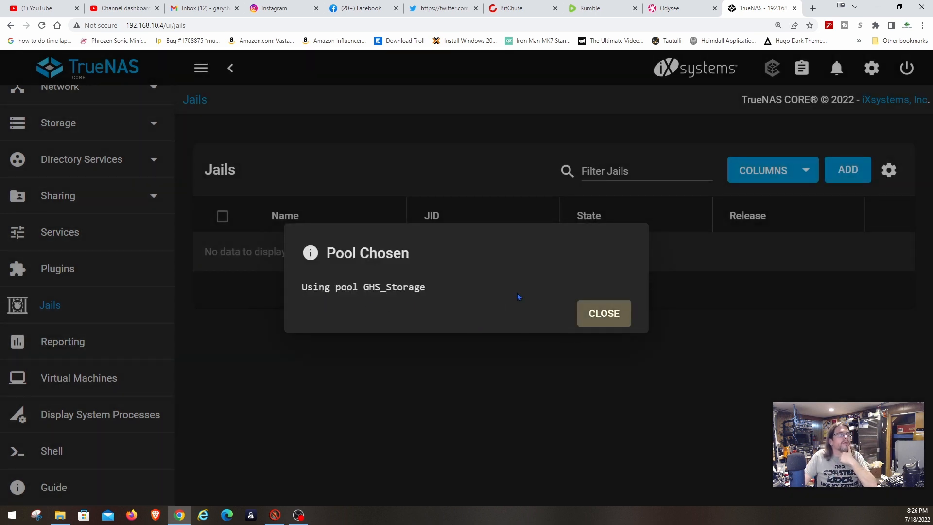
pyautogui.click(609, 327)
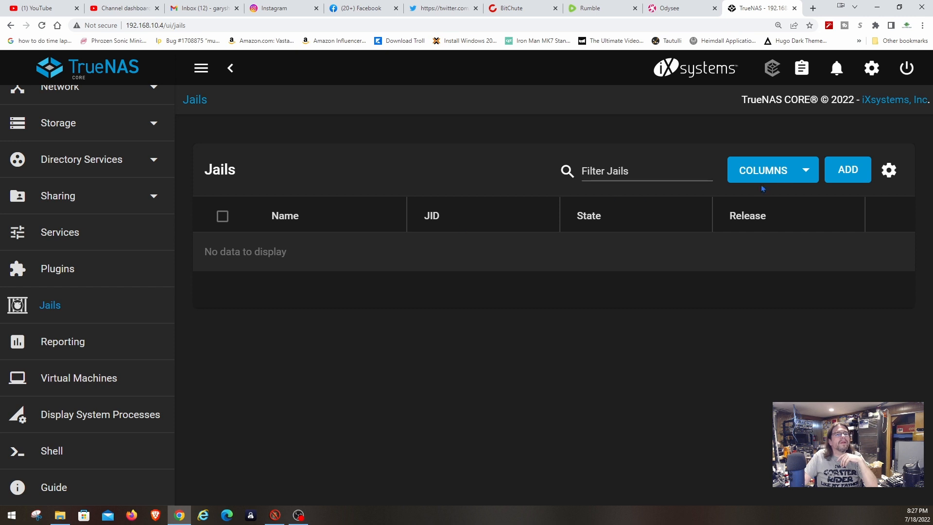
# Start a new jail named Plex with the Default (Clone Jail) type and 13.1-RELEASE.
pyautogui.click(848, 170)
pyautogui.click(236, 226)
pyautogui.write('Plex')
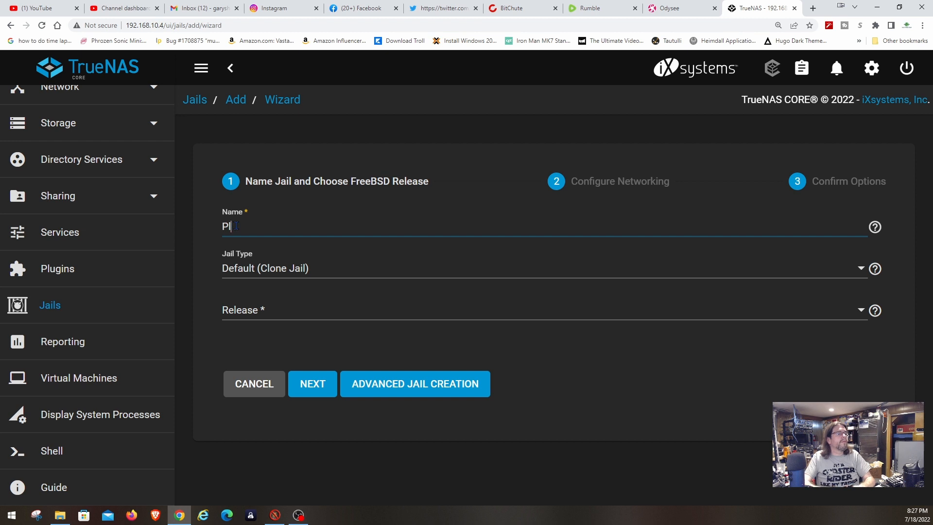
pyautogui.click(238, 273)
pyautogui.click(239, 275)
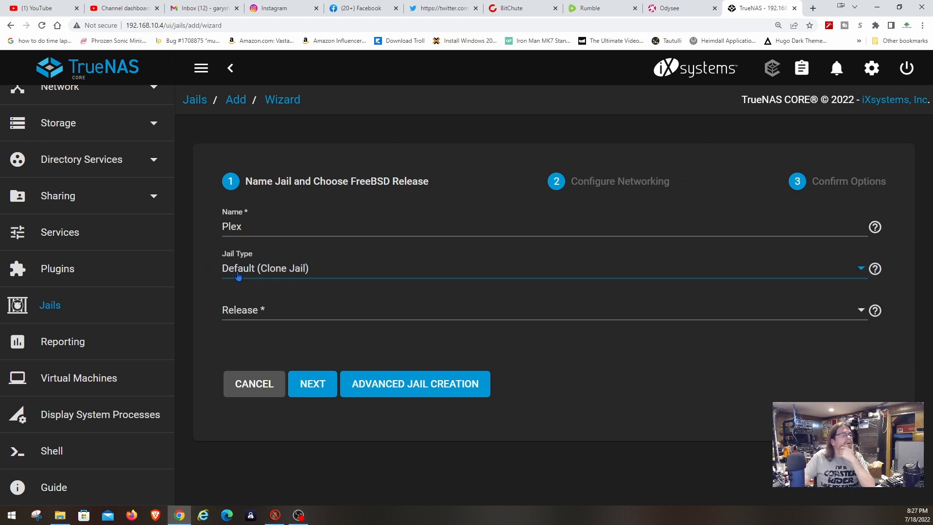
pyautogui.click(246, 312)
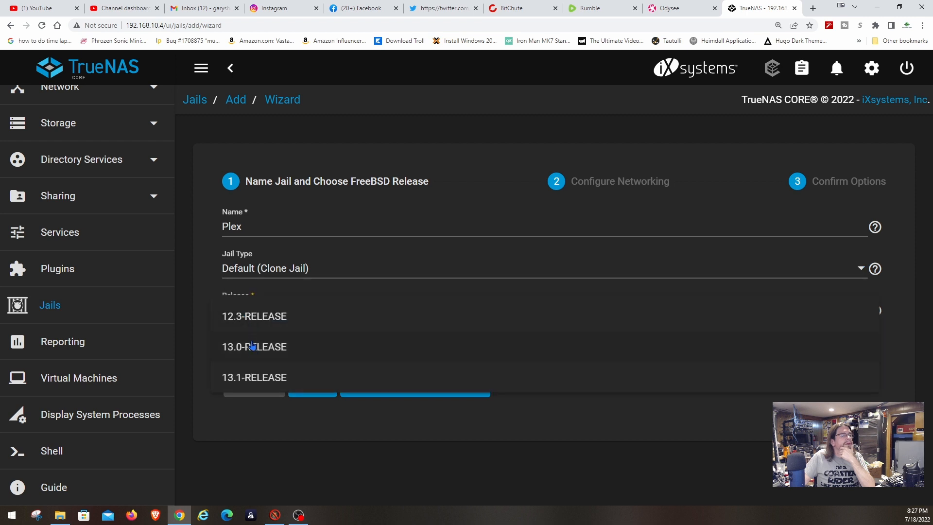
pyautogui.click(254, 378)
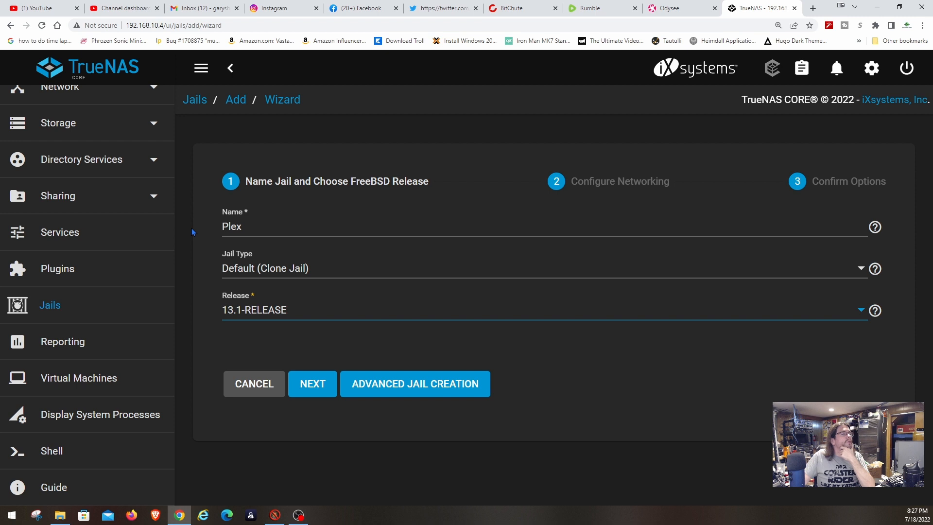
# Open the Dashboard to check the installed TrueNAS version.
pyautogui.scroll(5, 102, 189)
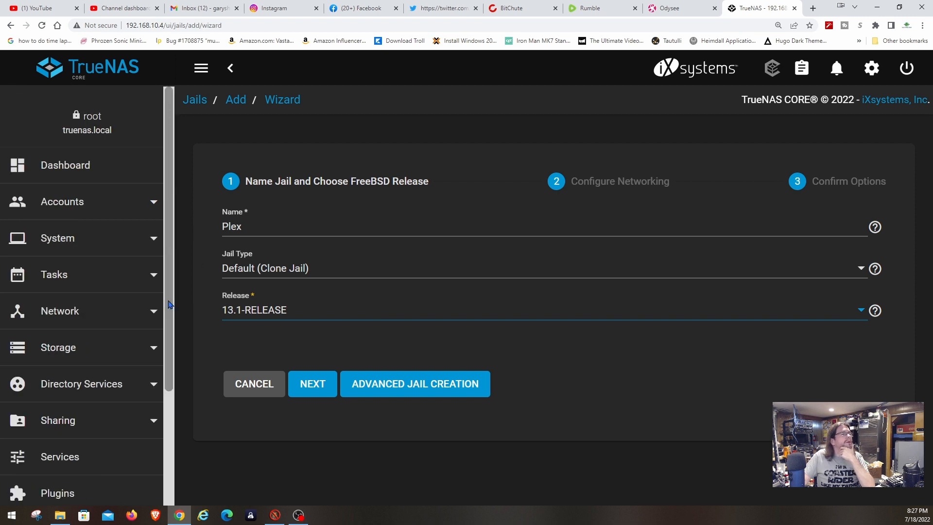
pyautogui.click(60, 171)
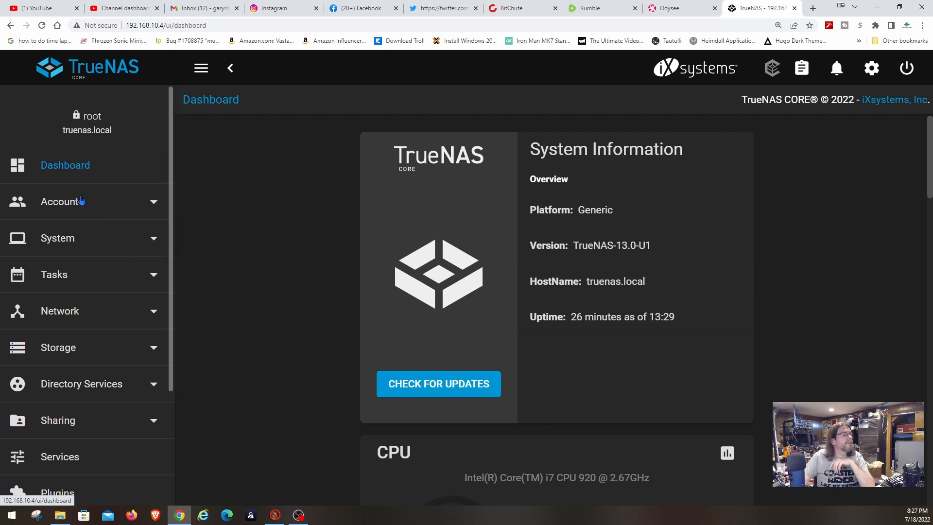
# Return to the Jails page and start adding a new jail with the wizard.
pyautogui.scroll(-5, 110, 360)
pyautogui.scroll(2, 115, 382)
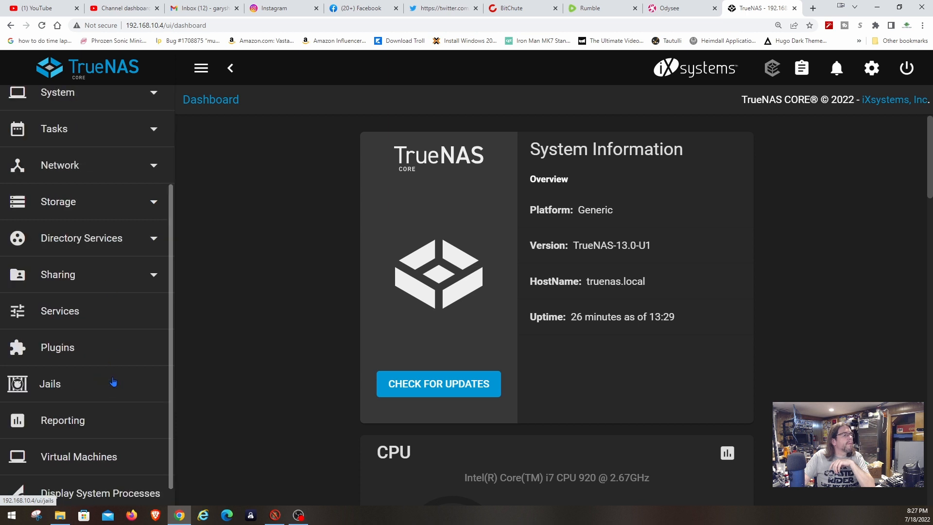
pyautogui.click(68, 382)
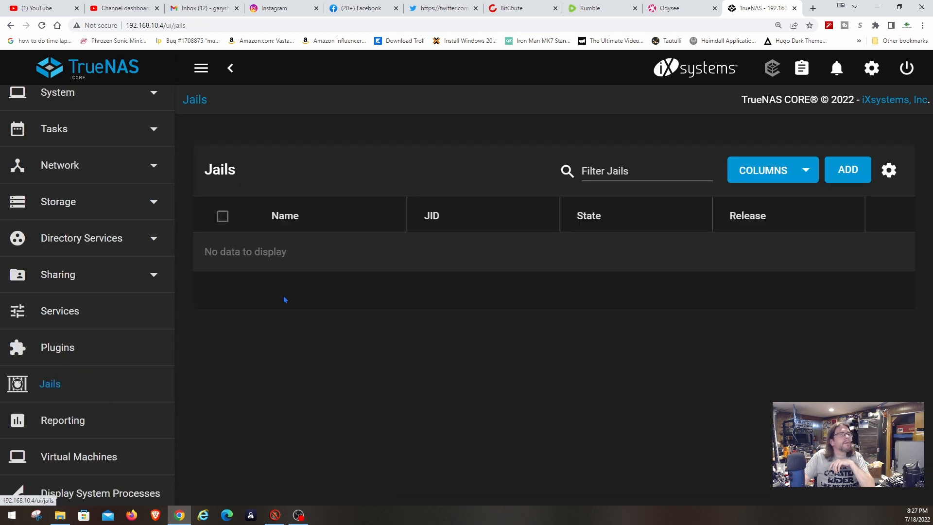
pyautogui.click(850, 175)
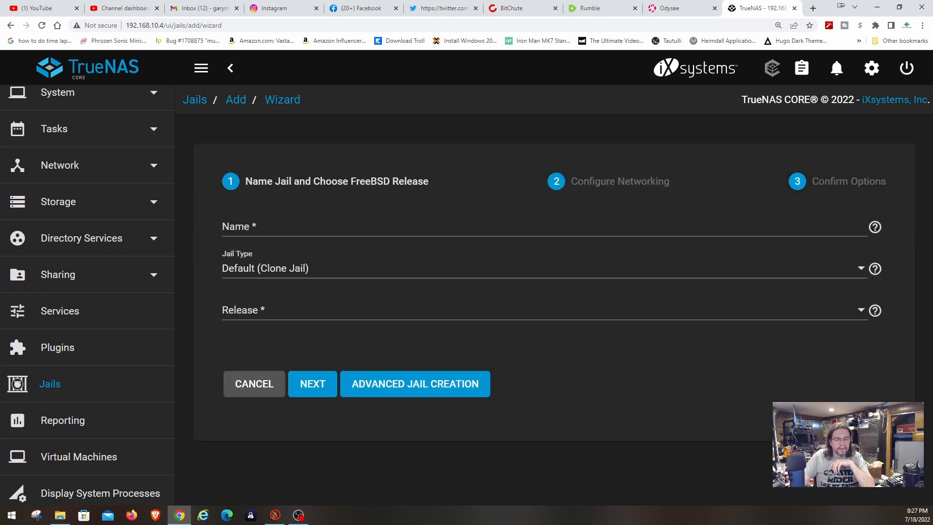
pyautogui.hotkey('alt', 'Tab')
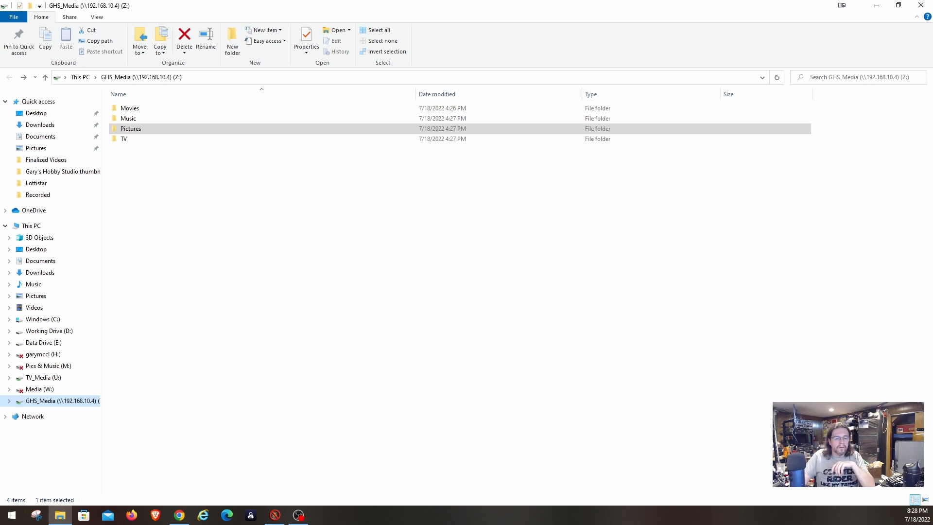
pyautogui.hotkey('alt', 'Tab')
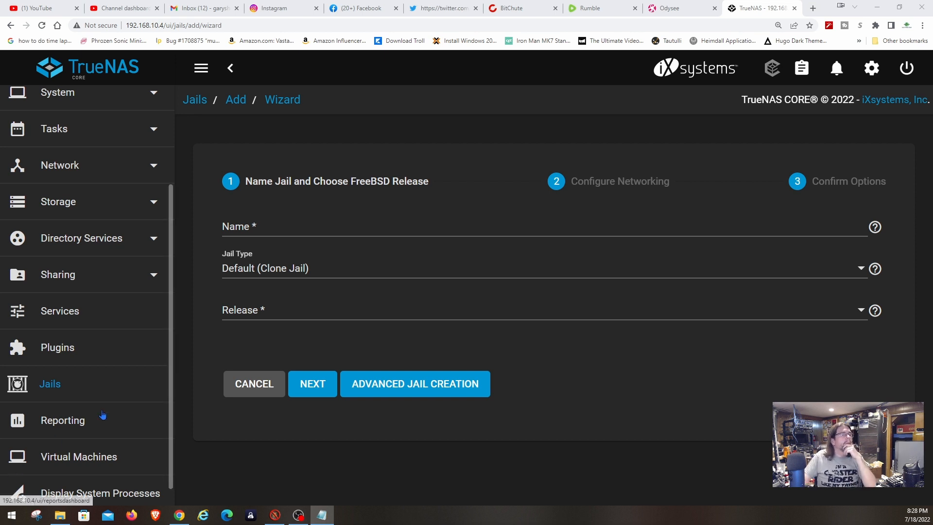
# Name the jail Plex, select 13.0-RELEASE as its release, and continue to the networking settings.
pyautogui.rightClick(242, 227)
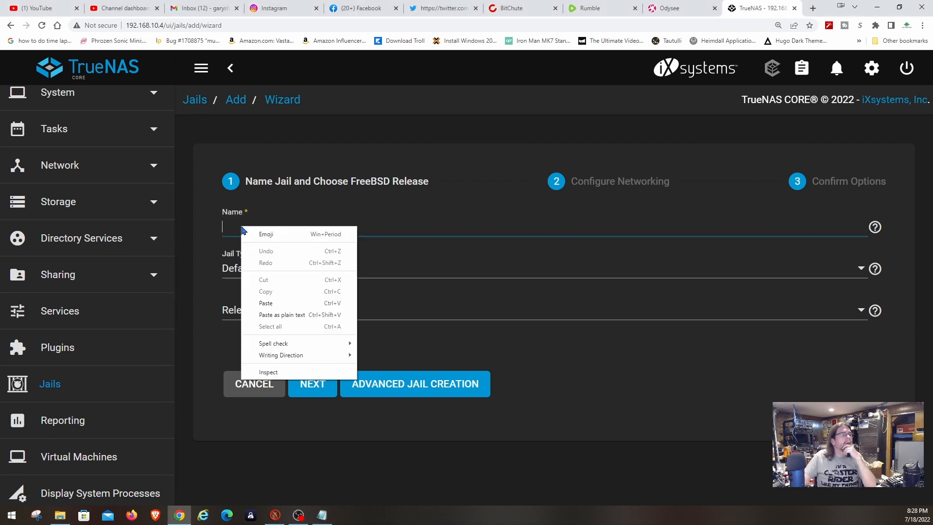
pyautogui.click(268, 304)
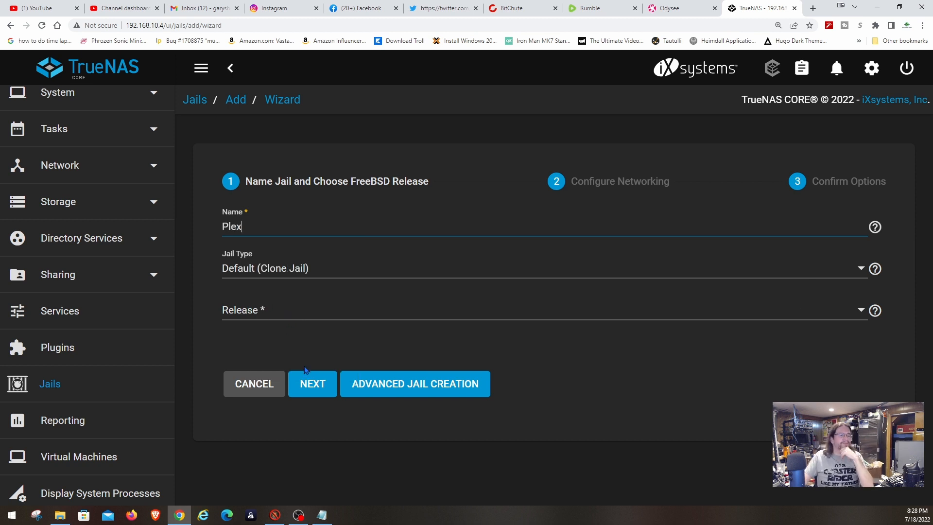
pyautogui.click(244, 314)
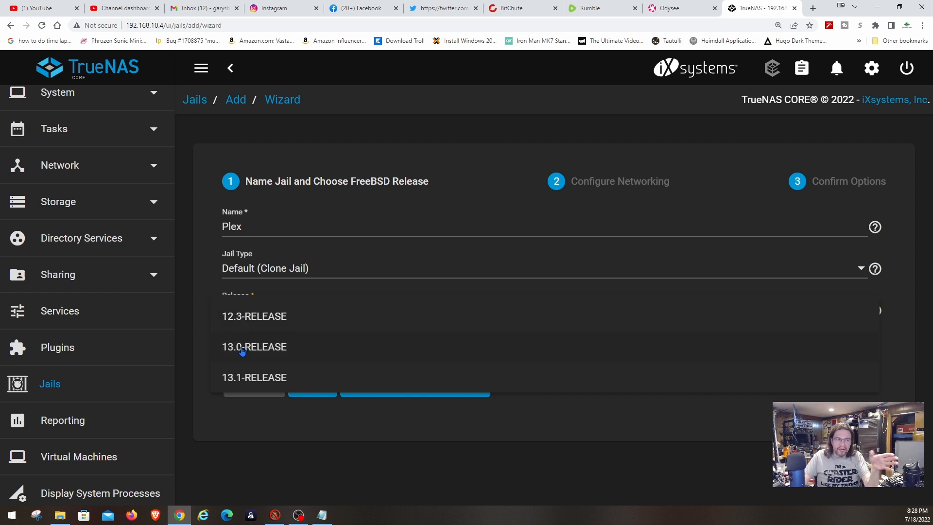
pyautogui.click(243, 350)
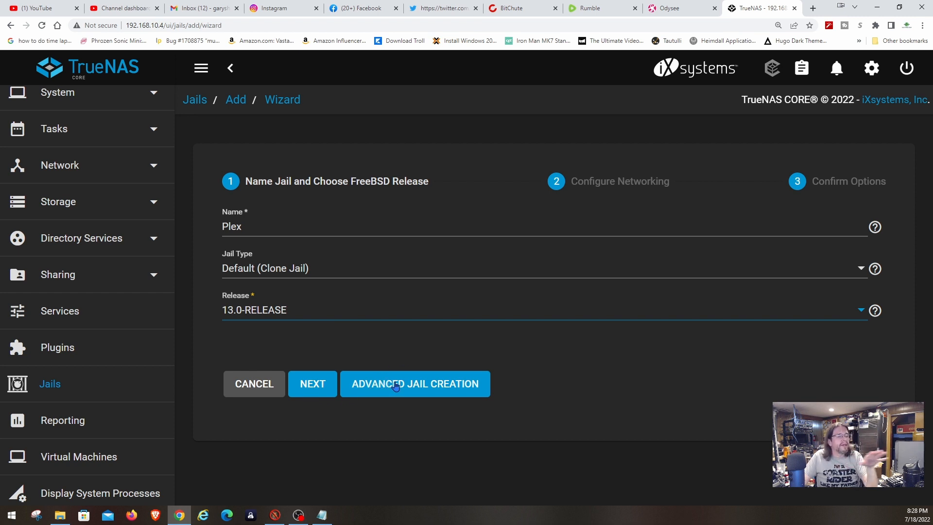
pyautogui.click(309, 390)
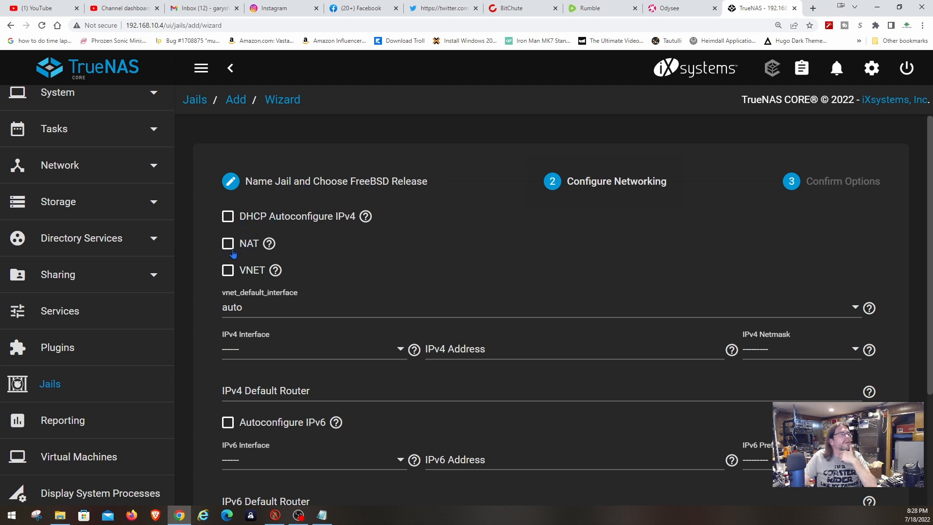
pyautogui.click(226, 217)
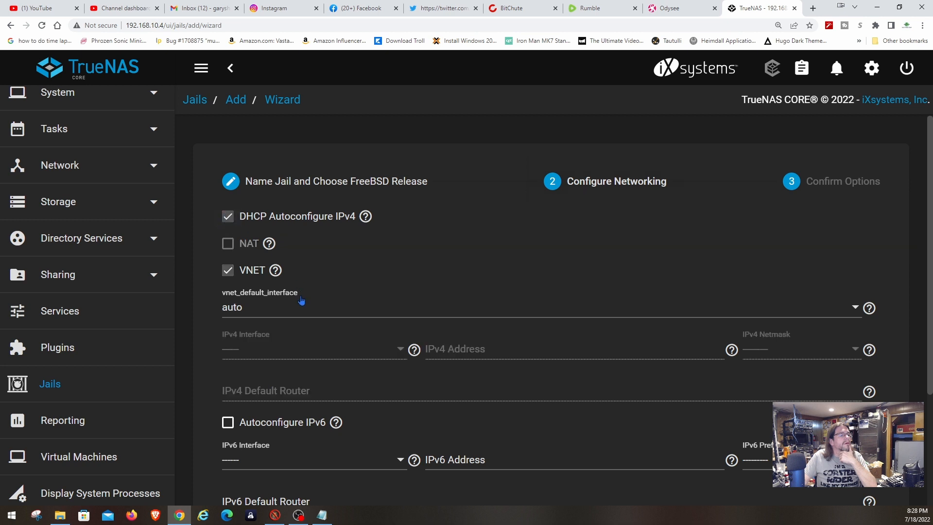
pyautogui.click(228, 217)
pyautogui.scroll(-3, 314, 268)
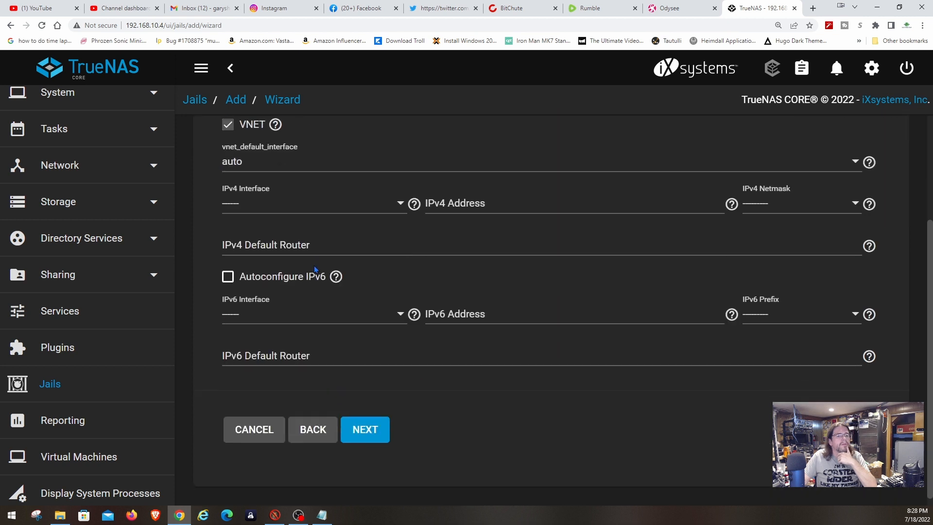
pyautogui.scroll(3, 315, 270)
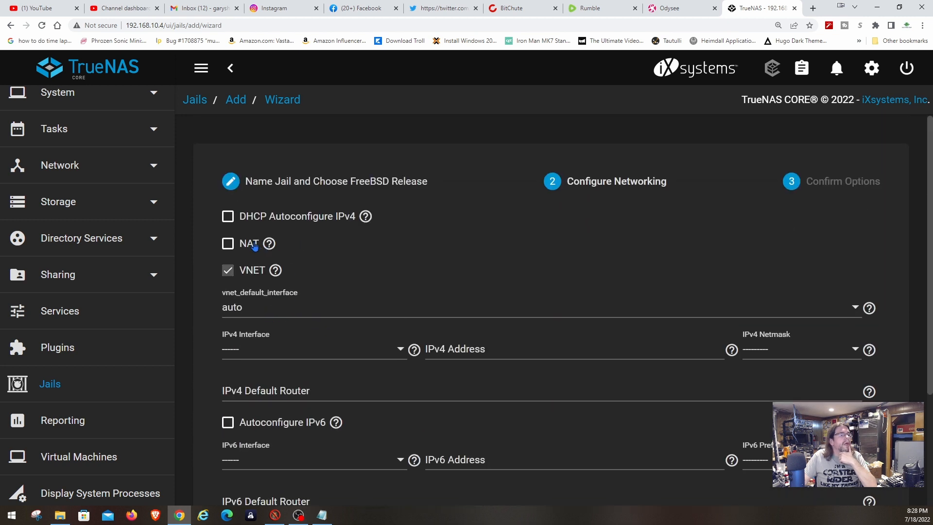
# Enable DHCP Autoconfigure IPv4 for the Plex jail and submit the settings to create it.
pyautogui.click(229, 218)
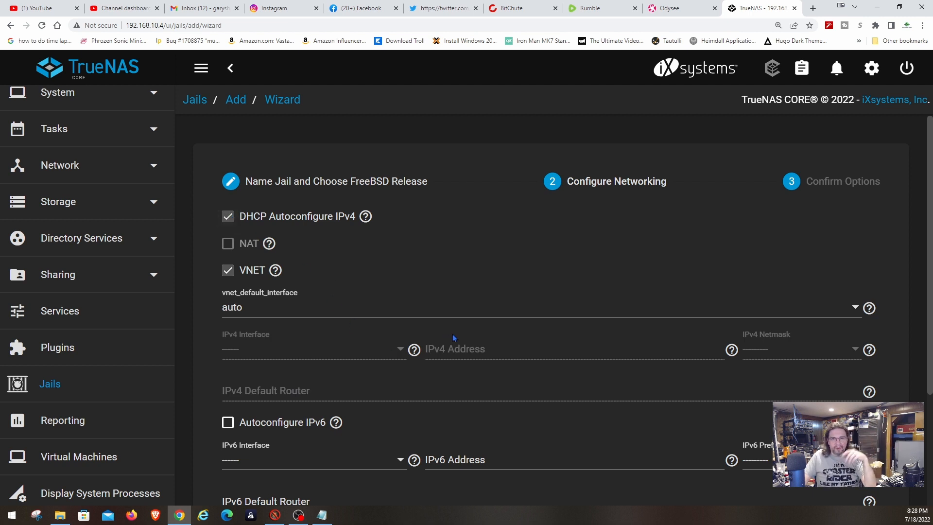
pyautogui.scroll(-1, 453, 338)
pyautogui.scroll(-3, 453, 335)
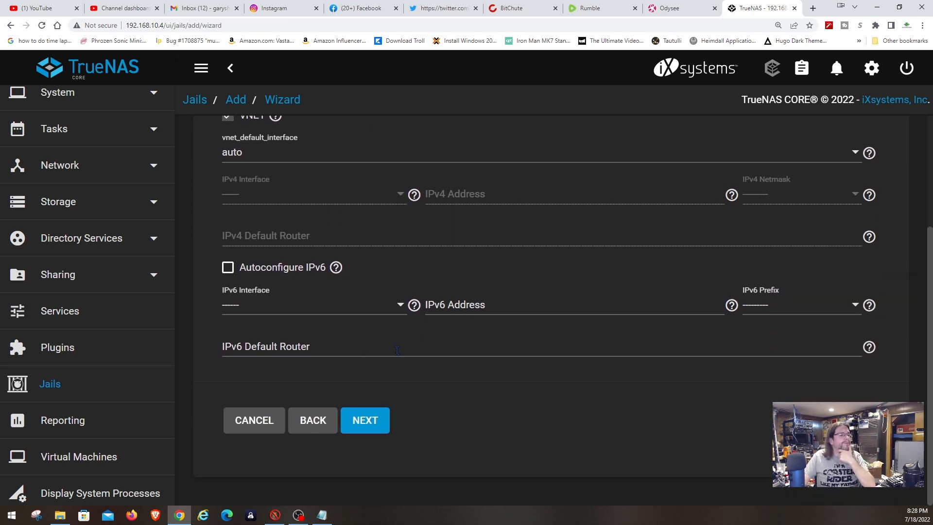
pyautogui.scroll(3, 346, 350)
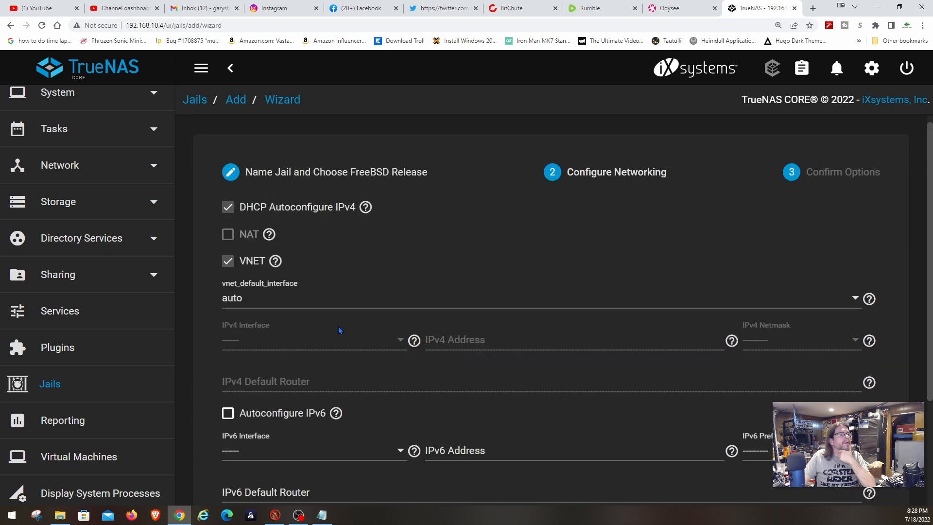
pyautogui.scroll(-3, 339, 326)
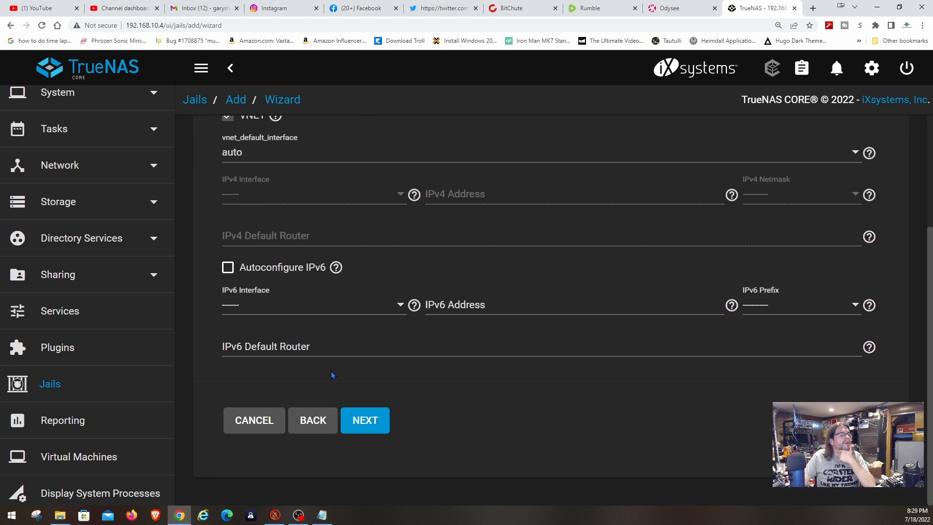
pyautogui.click(376, 425)
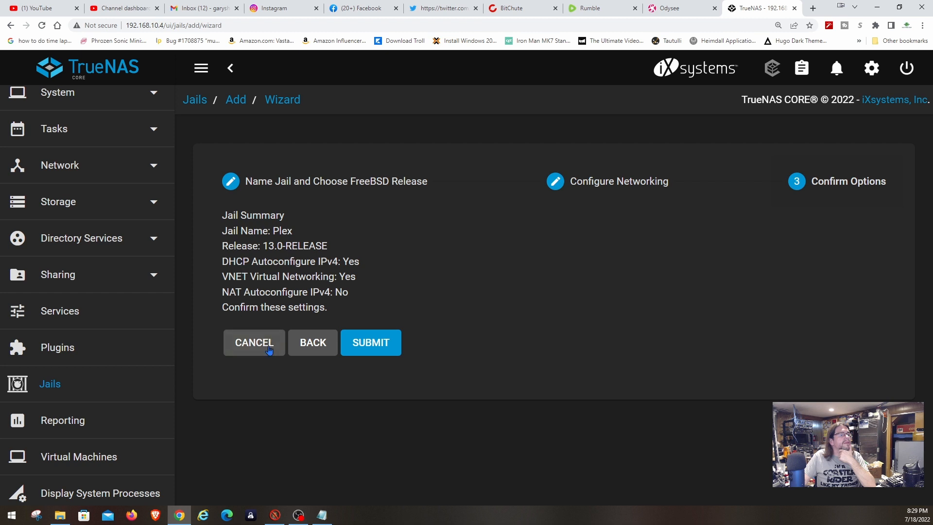
pyautogui.click(372, 343)
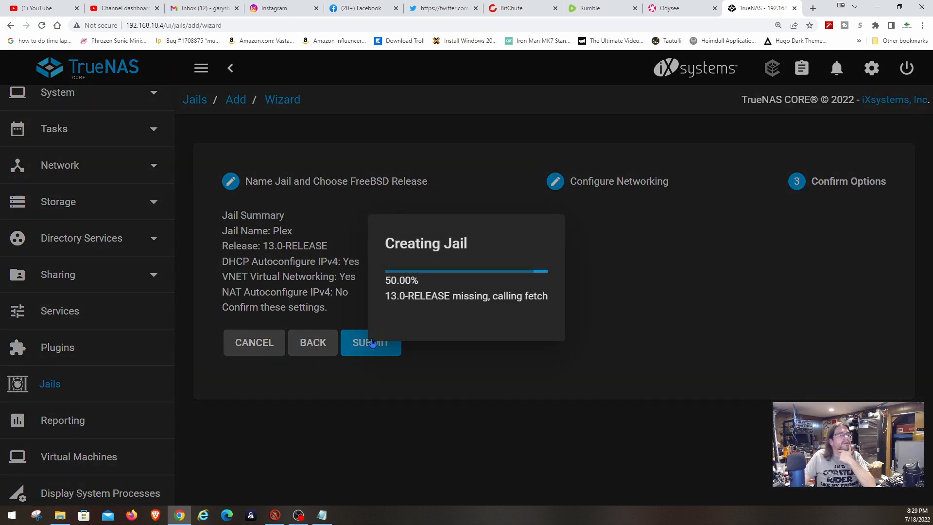
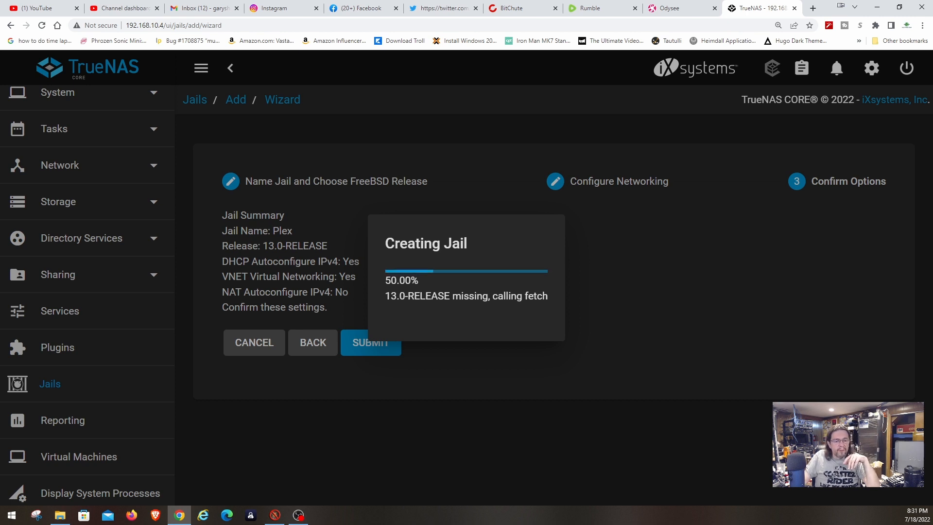
# Switch to File Explorer, create a folder named Laptop Backup in the GHS_Media (Z:) share, and refresh the folder list.
pyautogui.hotkey('alt', 'Tab')
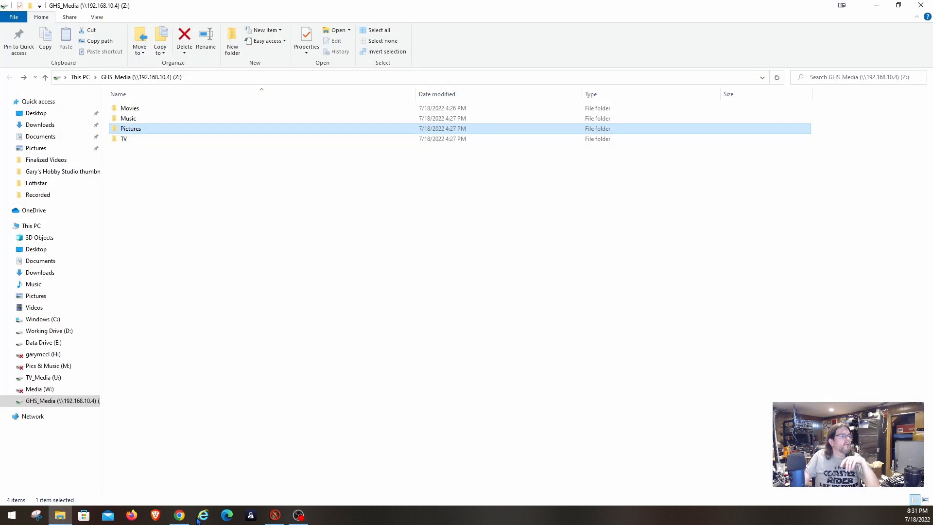
pyautogui.rightClick(175, 246)
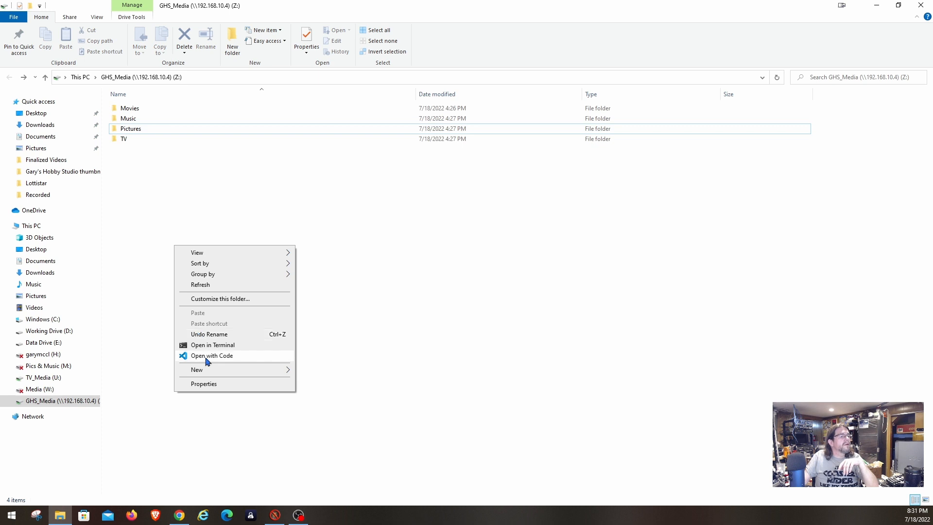
pyautogui.moveTo(207, 370)
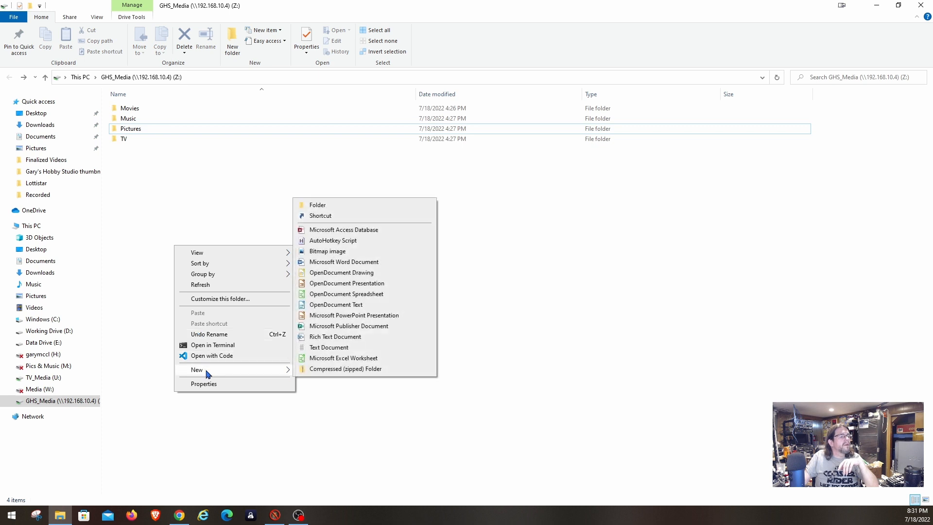
pyautogui.click(325, 206)
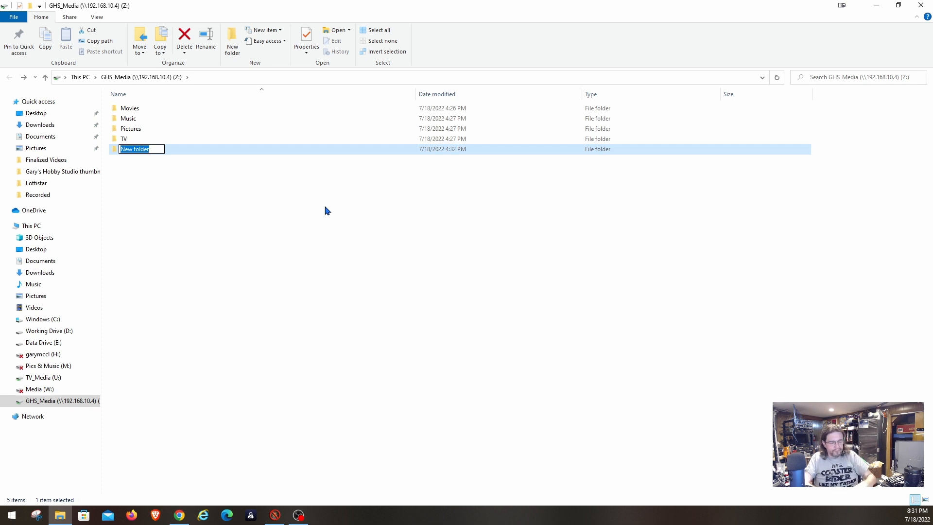
pyautogui.write('Laptop ')
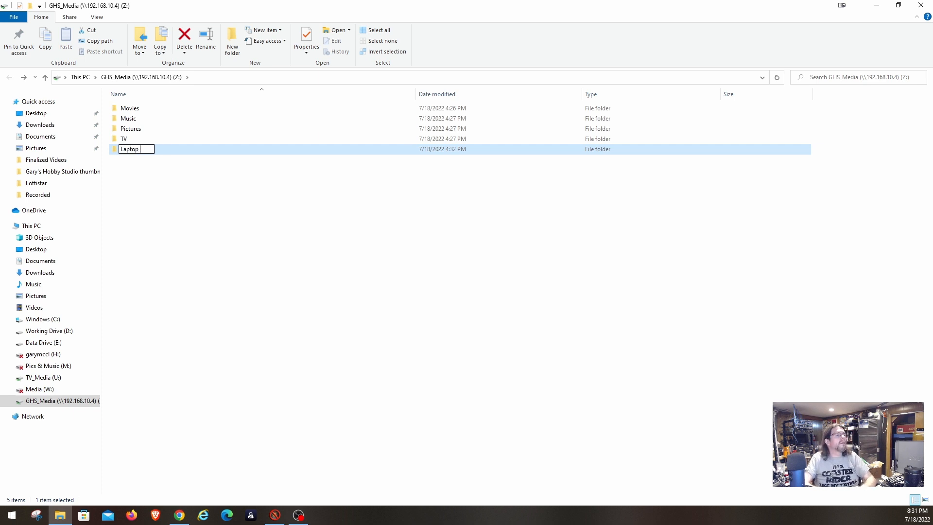
pyautogui.write('Backup')
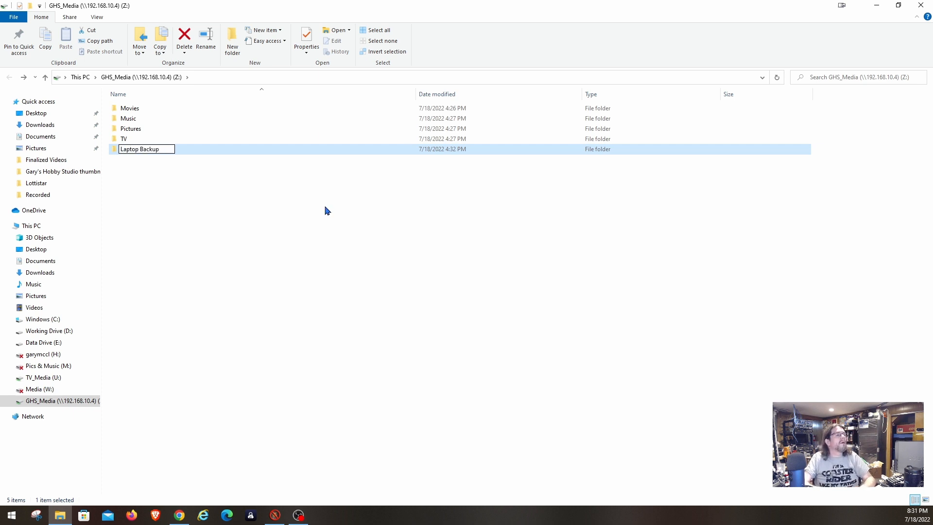
pyautogui.press('Return')
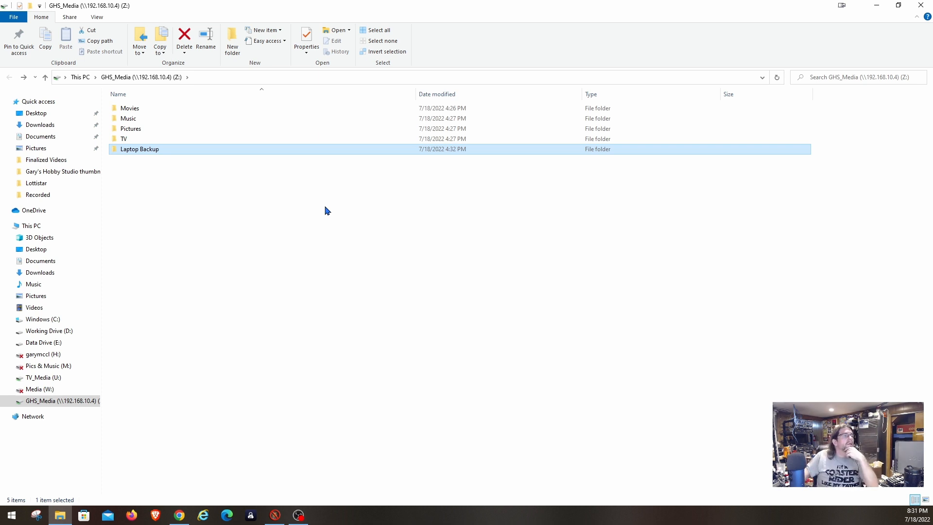
pyautogui.rightClick(205, 218)
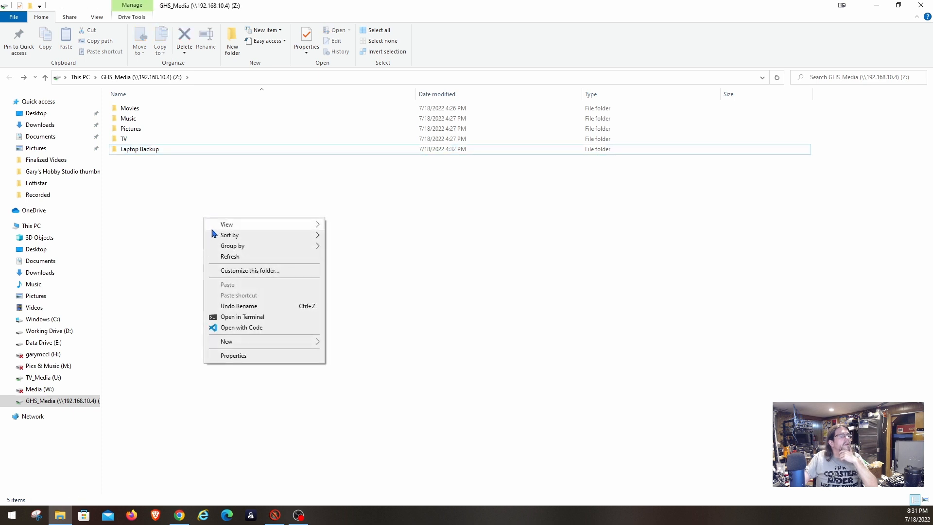
pyautogui.click(224, 256)
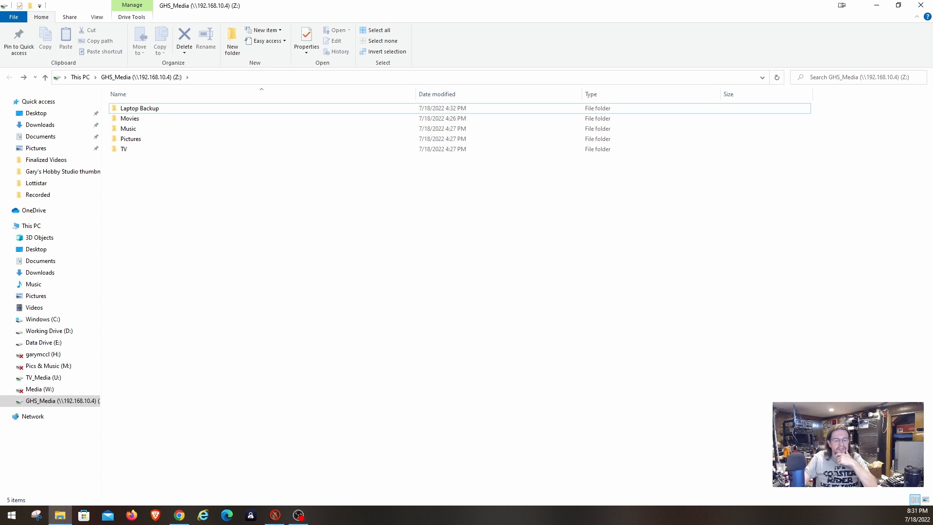
# Switch to TrueNAS in the browser, select the Plex jail to view its batch operations, and open the Virtual Machines page.
pyautogui.hotkey('alt', 'Tab')
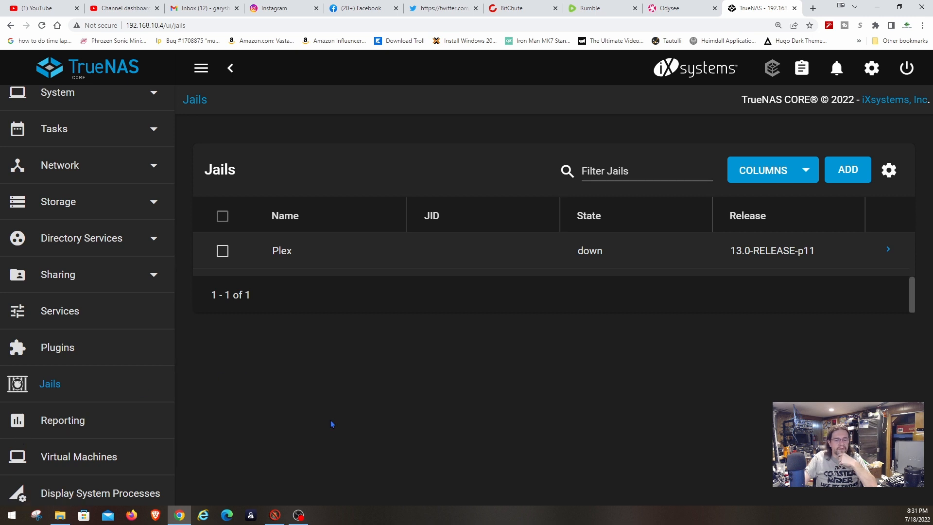
pyautogui.click(224, 252)
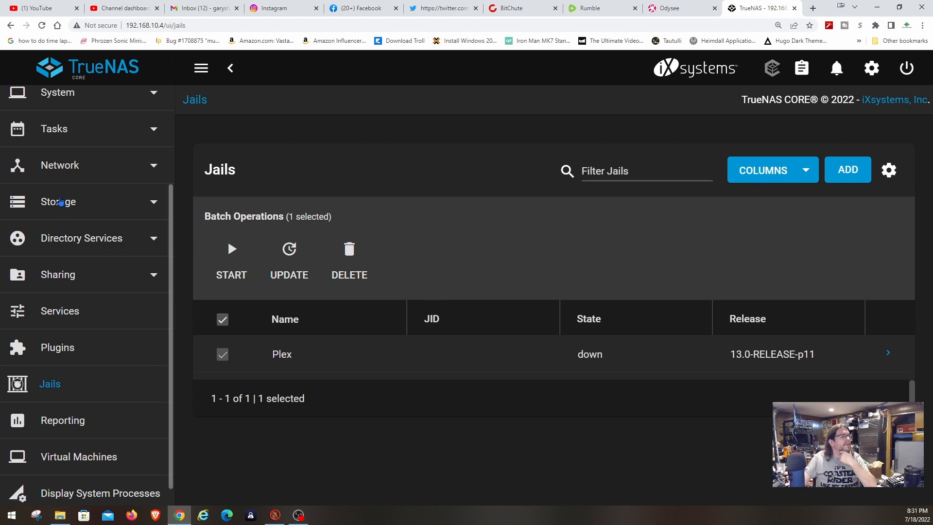
pyautogui.scroll(-2, 53, 158)
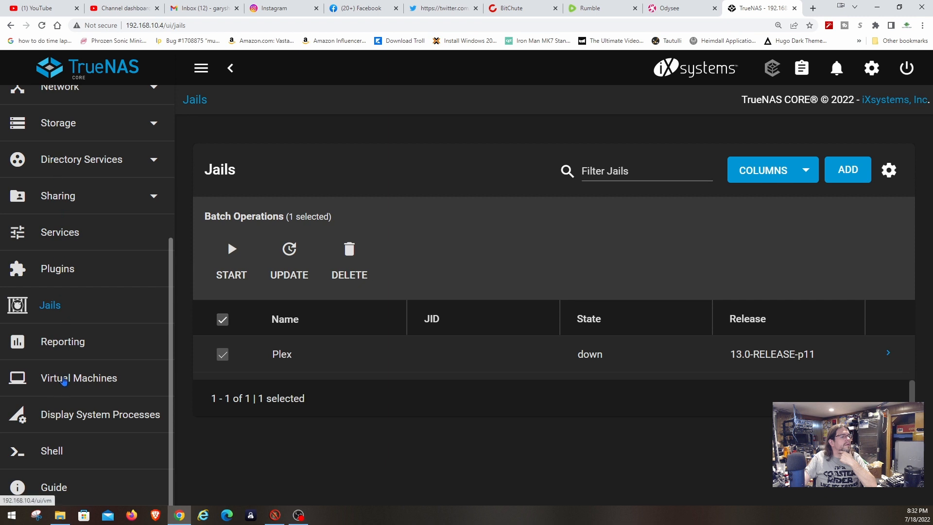
pyautogui.click(64, 382)
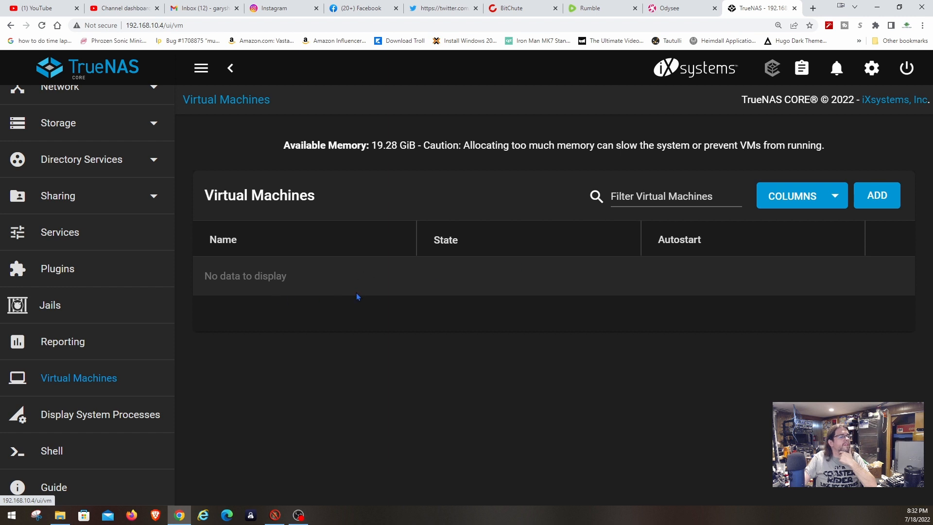
# View the virtual machine table's column options and the guest operating system choices in the new virtual machine wizard.
pyautogui.click(804, 196)
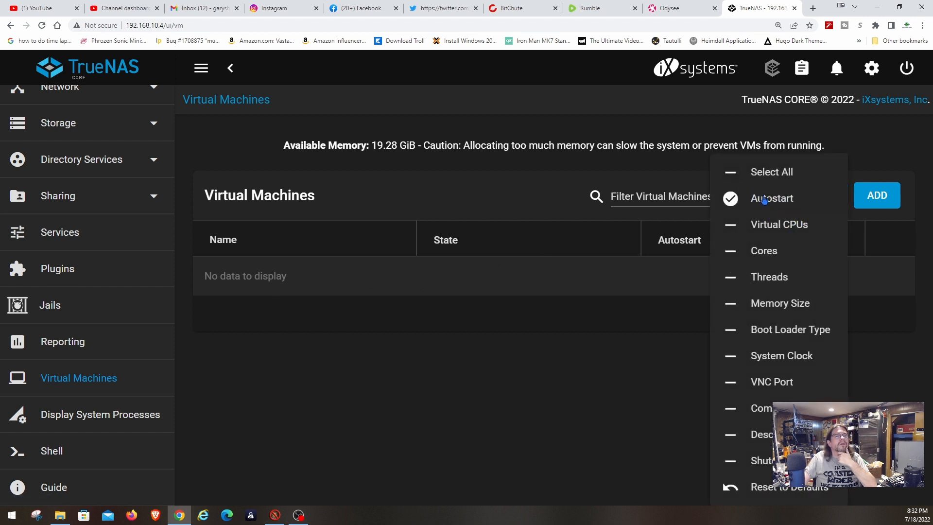
pyautogui.click(544, 400)
pyautogui.click(883, 197)
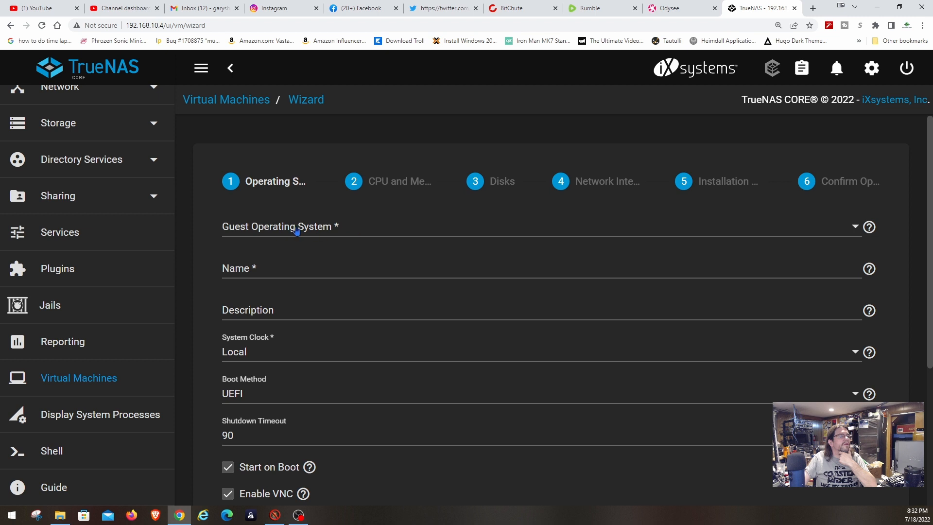
pyautogui.click(290, 229)
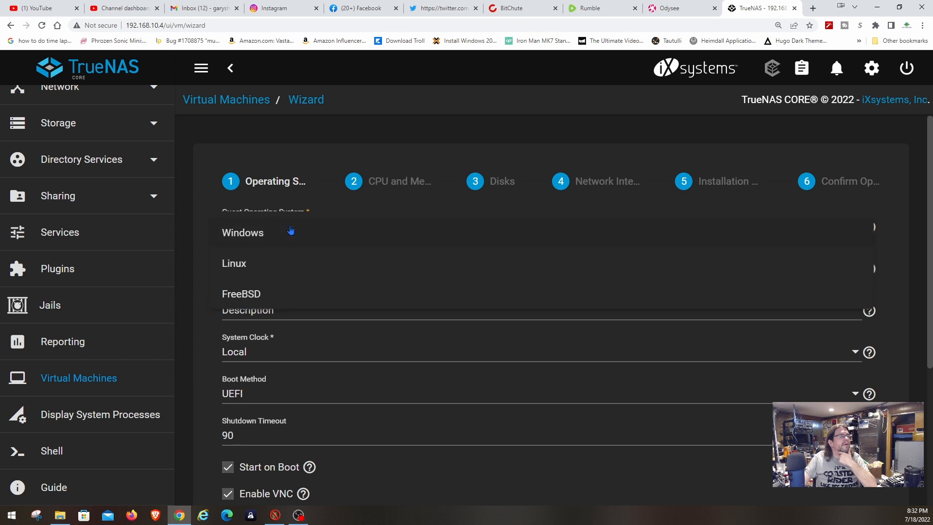
pyautogui.click(197, 302)
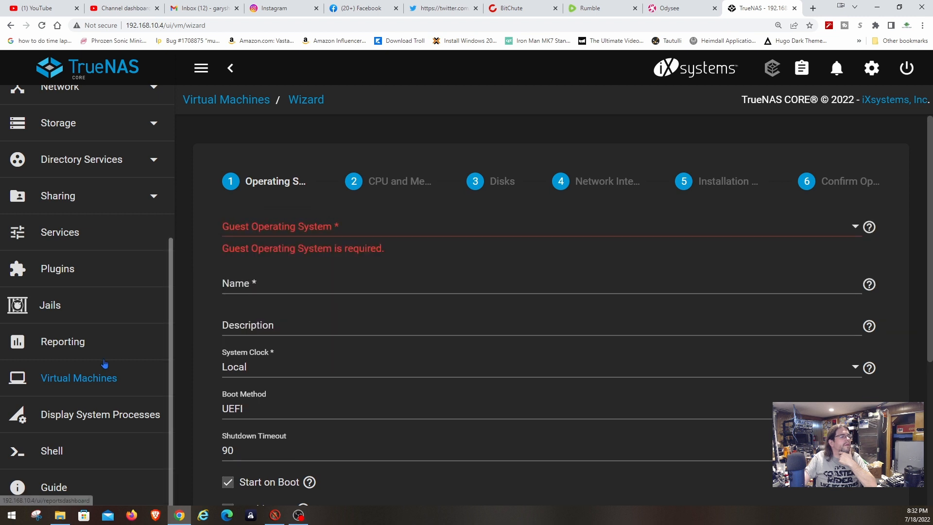
# Select the Plex jail on the Jails page, start it and stop it again.
pyautogui.click(56, 306)
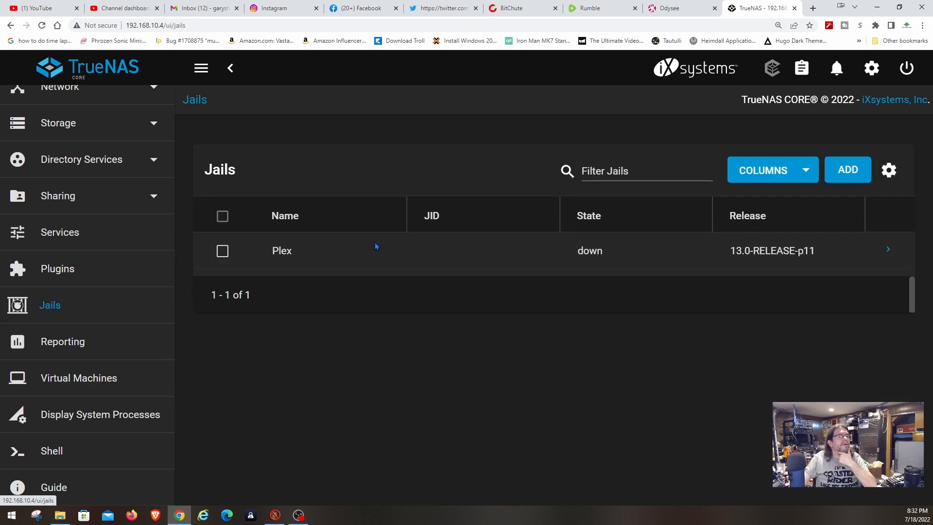
pyautogui.click(222, 250)
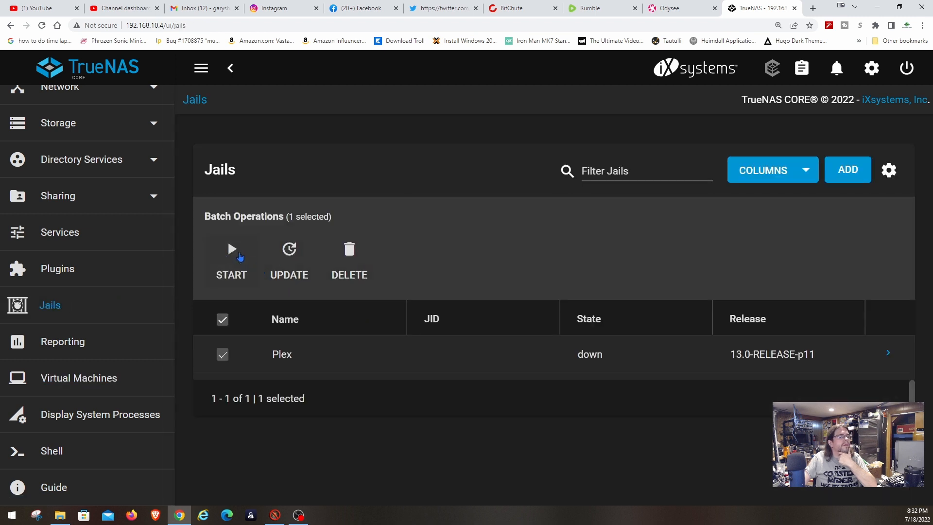
pyautogui.click(227, 253)
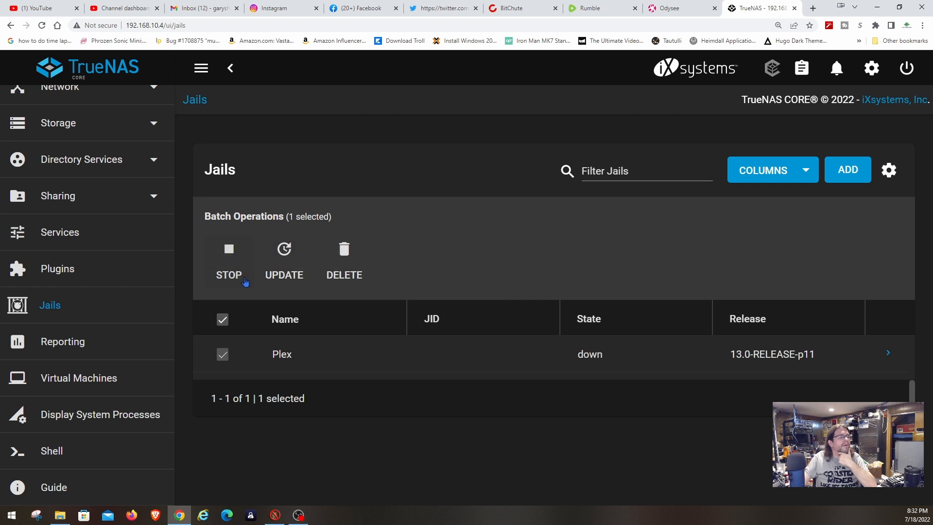
pyautogui.click(227, 250)
pyautogui.click(499, 319)
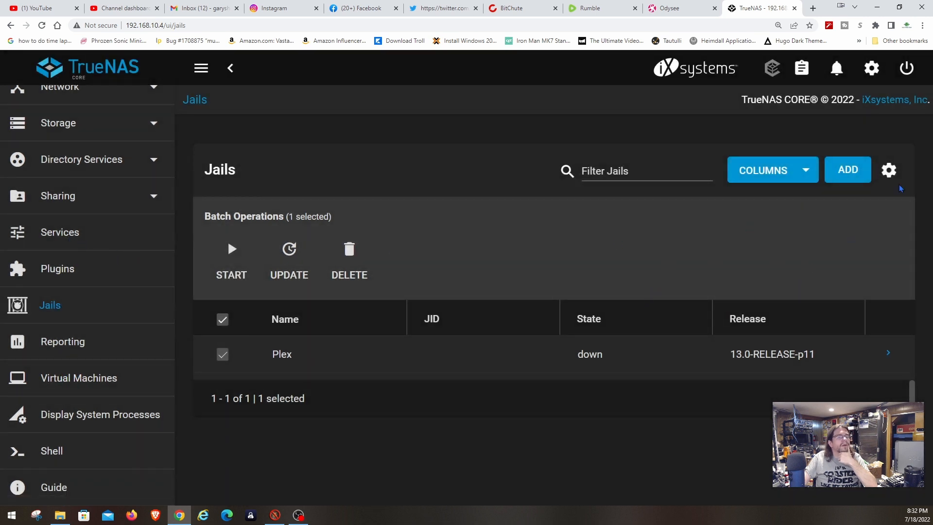
# Choose GHS_Storage as the pool for plugin and jail storage.
pyautogui.click(889, 170)
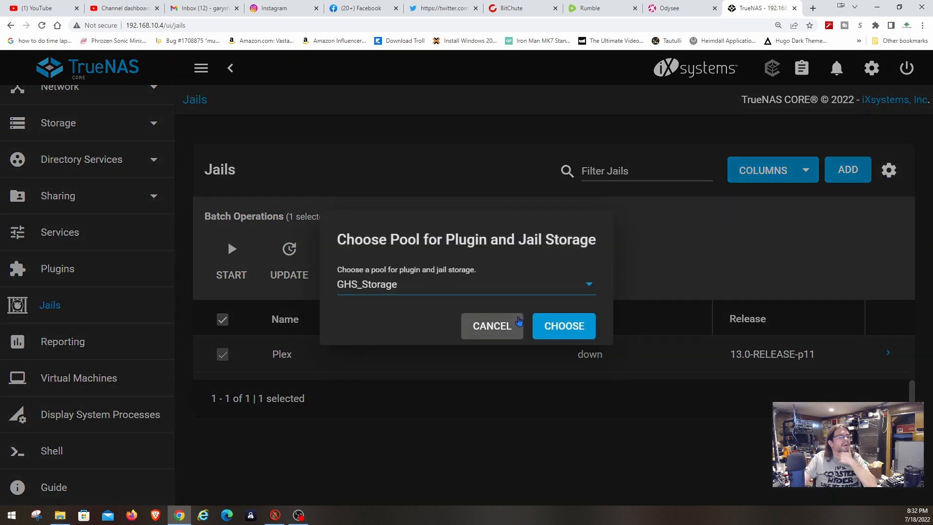
pyautogui.click(566, 332)
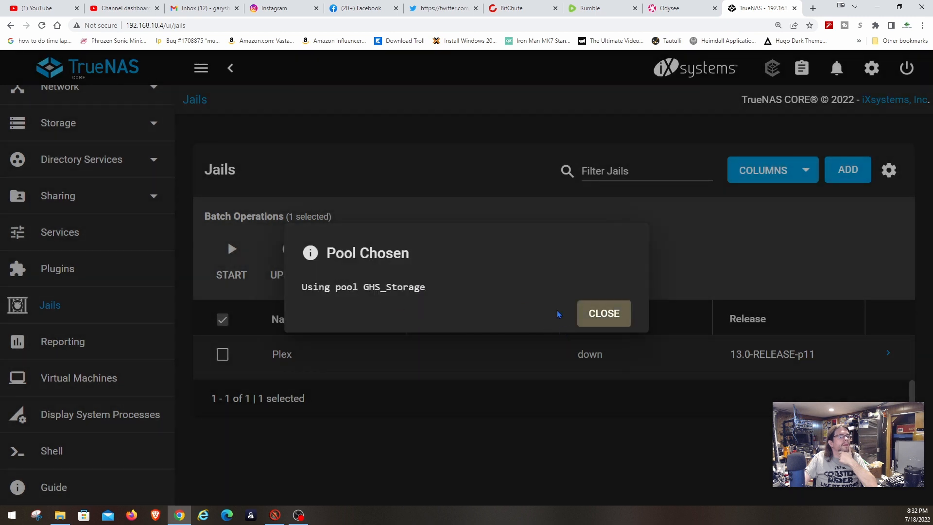
pyautogui.click(604, 313)
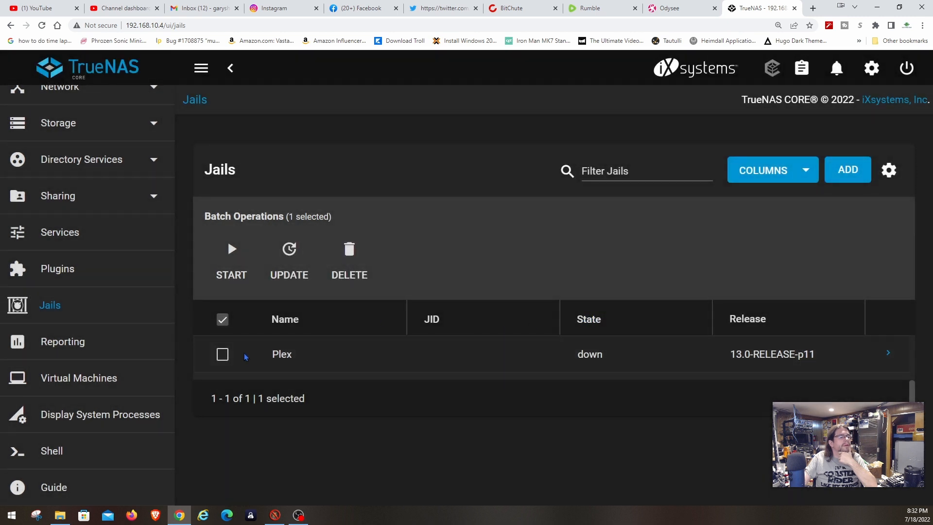
# Delete the Plex jail and confirm the deletion.
pyautogui.click(222, 355)
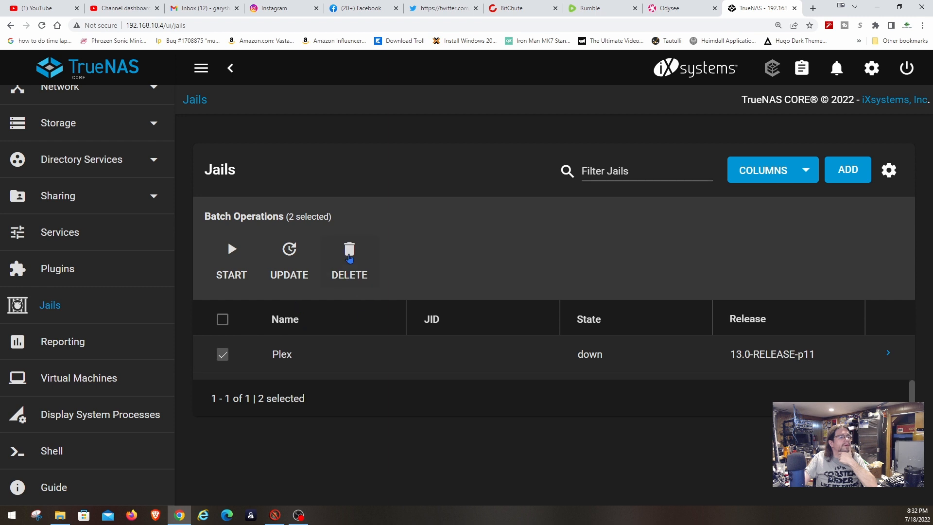
pyautogui.click(349, 258)
pyautogui.click(378, 329)
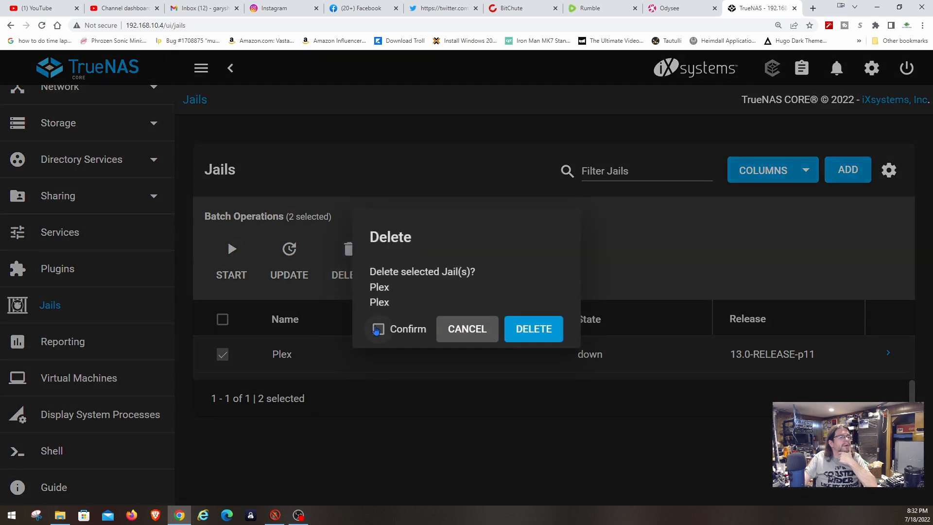
pyautogui.click(538, 332)
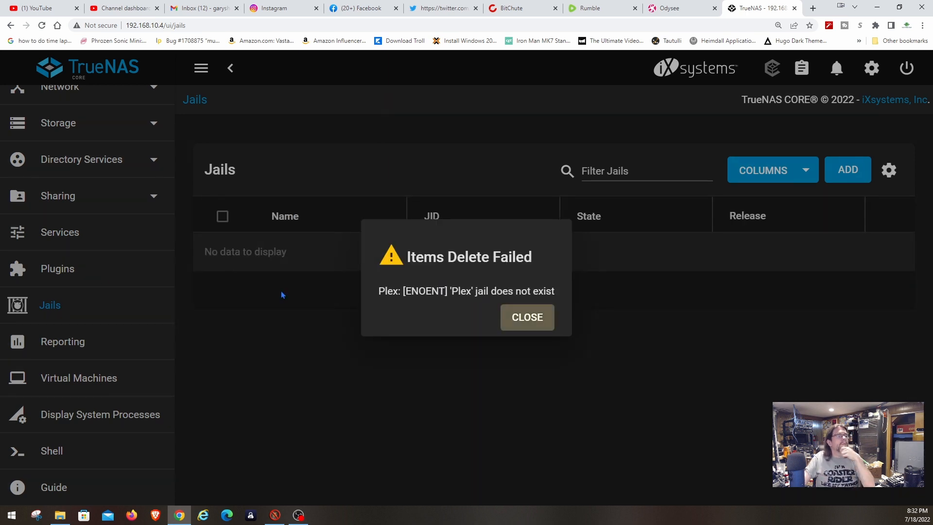
pyautogui.click(516, 324)
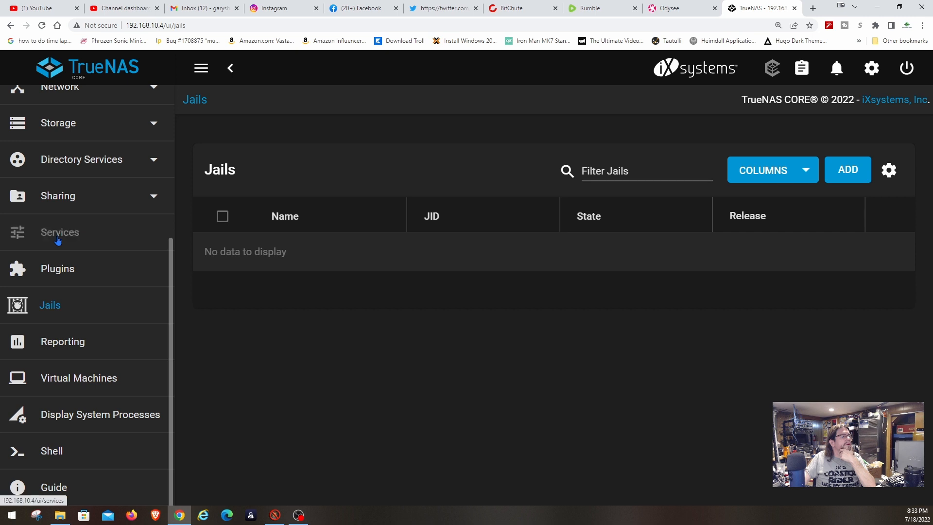
# View the list of services and the plugins offered in the iXsystems collection.
pyautogui.click(57, 240)
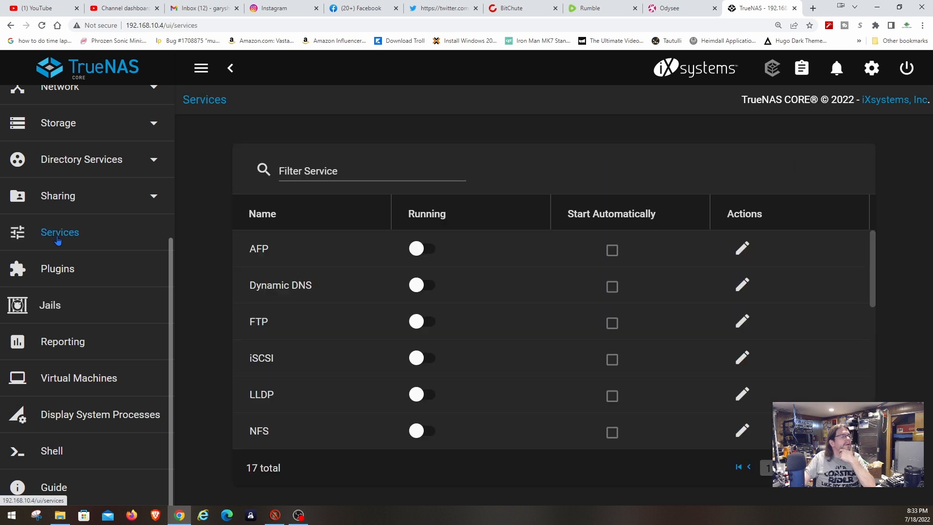
pyautogui.click(77, 269)
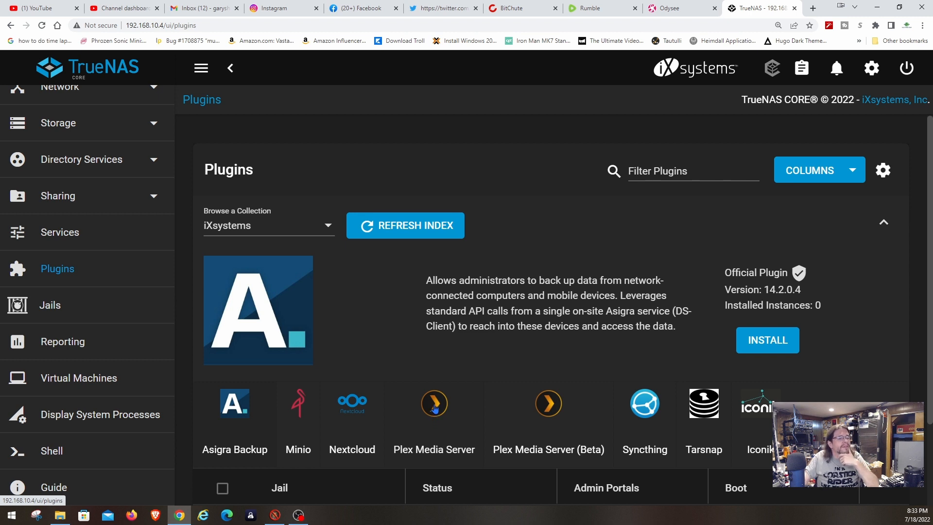
pyautogui.scroll(-2, 532, 413)
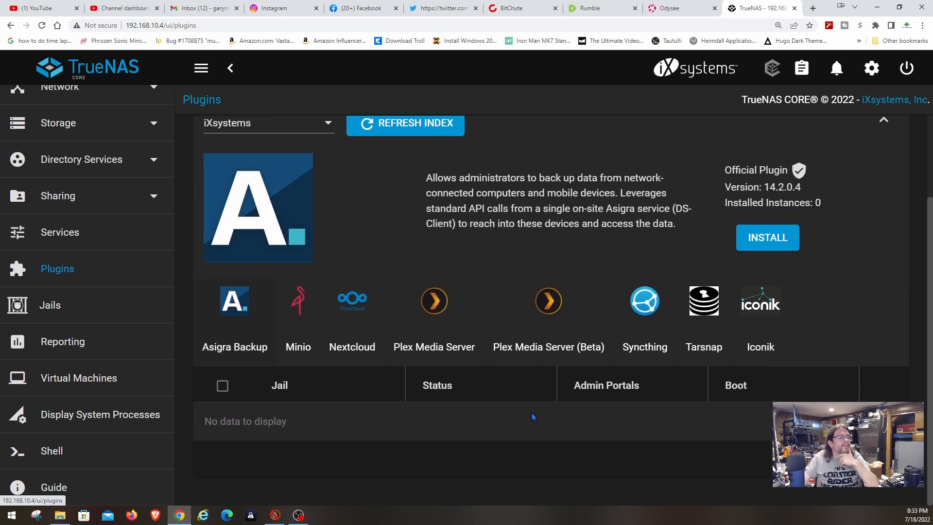
pyautogui.scroll(2, 482, 316)
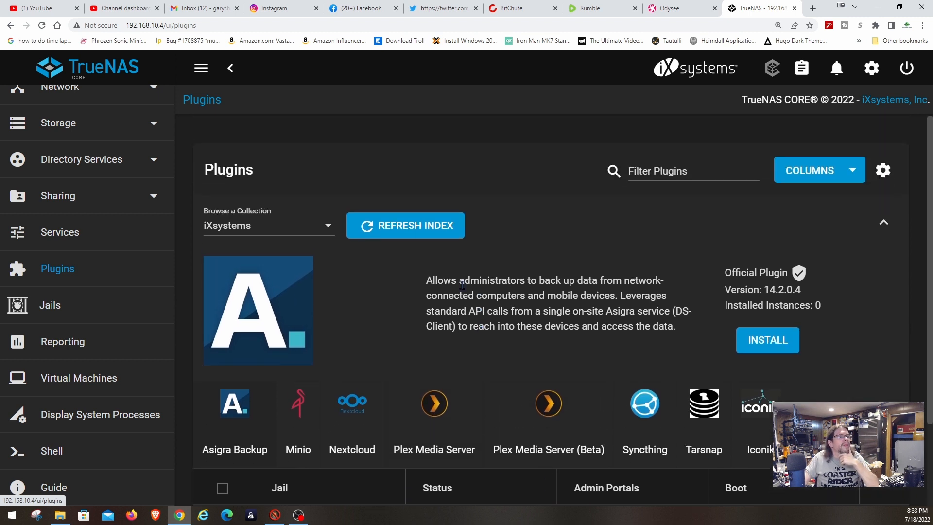
# Switch the plugin collection to Community and browse through its full range of plugins.
pyautogui.click(331, 229)
pyautogui.click(314, 257)
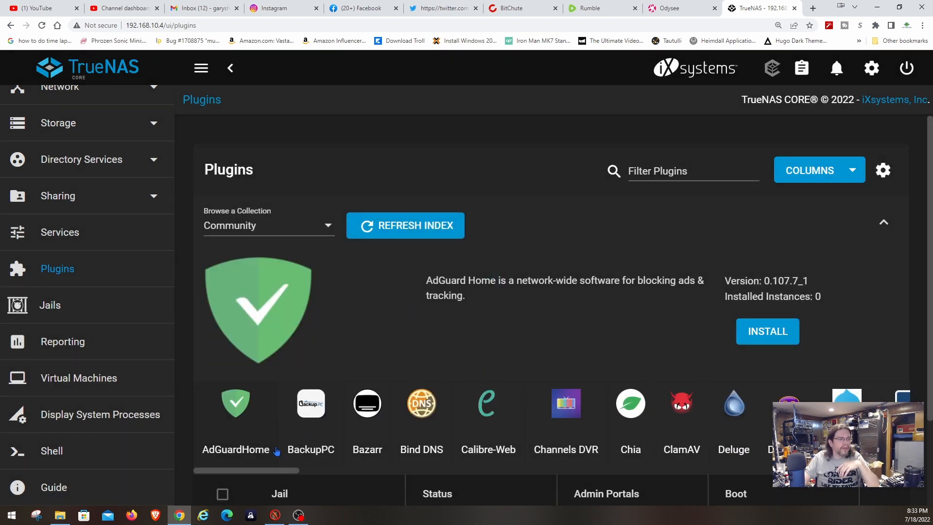
pyautogui.moveTo(273, 471); pyautogui.dragTo(292, 472)
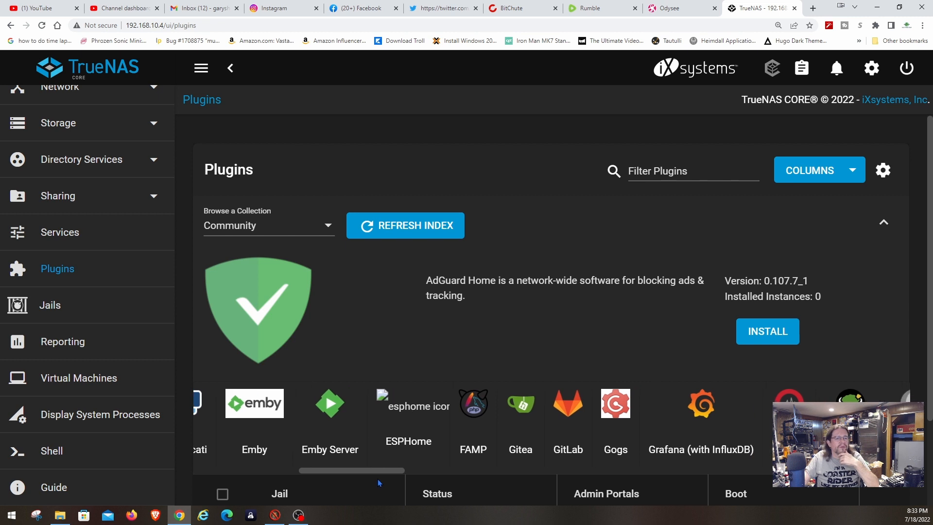
pyautogui.moveTo(399, 485); pyautogui.dragTo(810, 472)
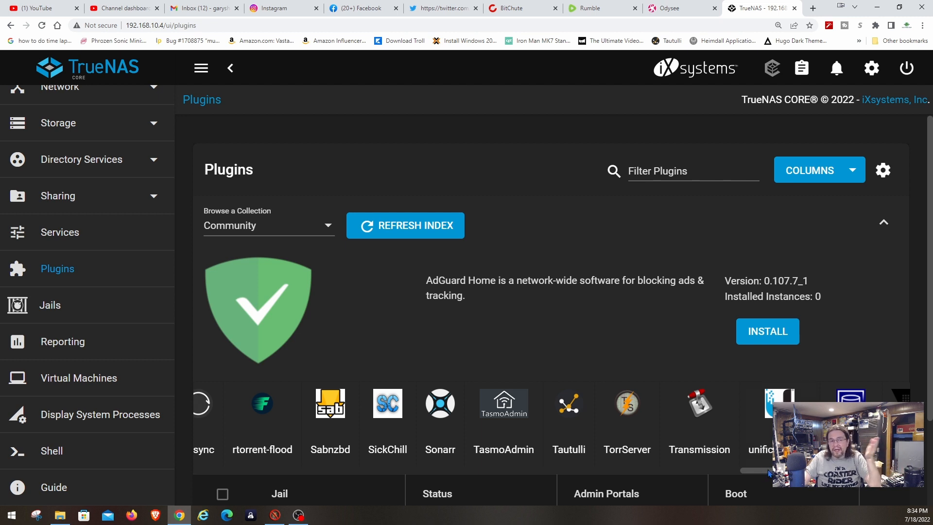
pyautogui.moveTo(769, 472); pyautogui.dragTo(217, 472)
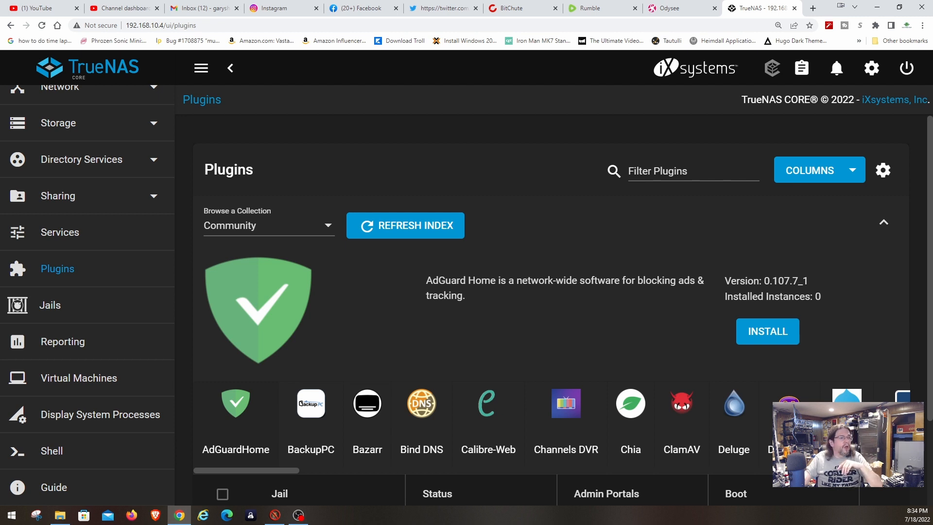
# Return to the iXsystems plugin collection, select Plex Media Server, and open its installation form.
pyautogui.click(324, 227)
pyautogui.click(273, 196)
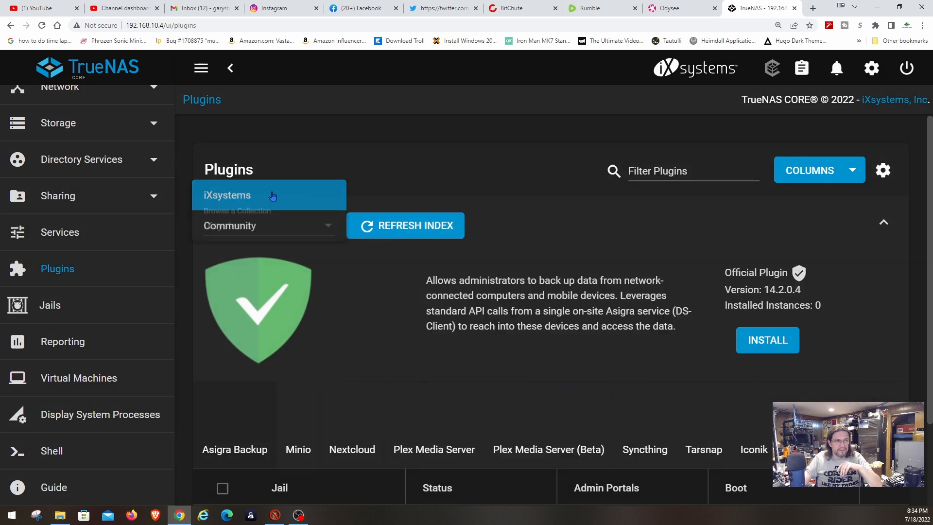
pyautogui.click(434, 416)
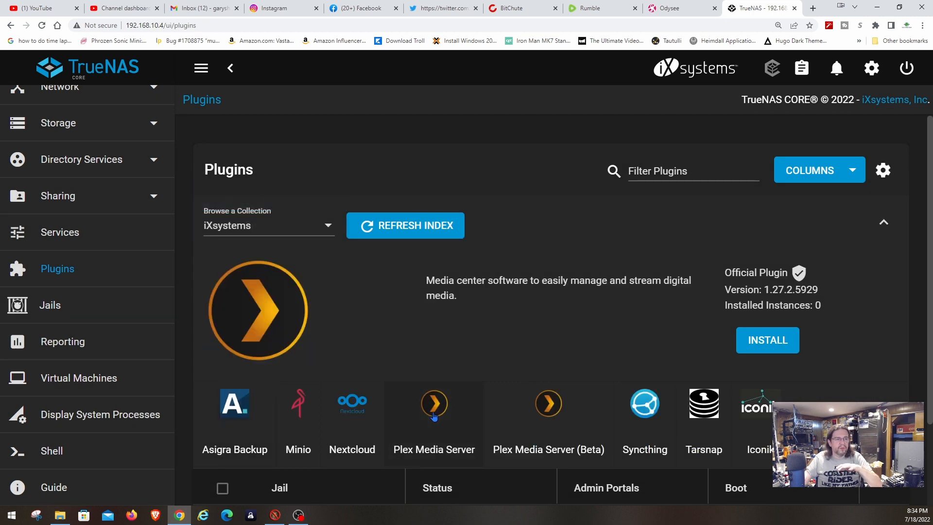
pyautogui.click(770, 342)
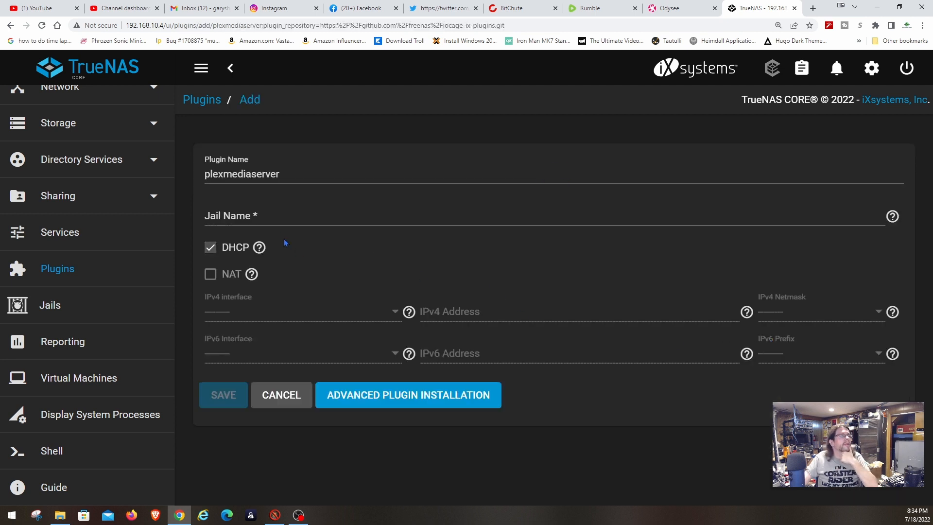
# Name the plugin's jail Plex, keep DHCP enabled, save to install the plugin, and dismiss the install notes.
pyautogui.click(223, 216)
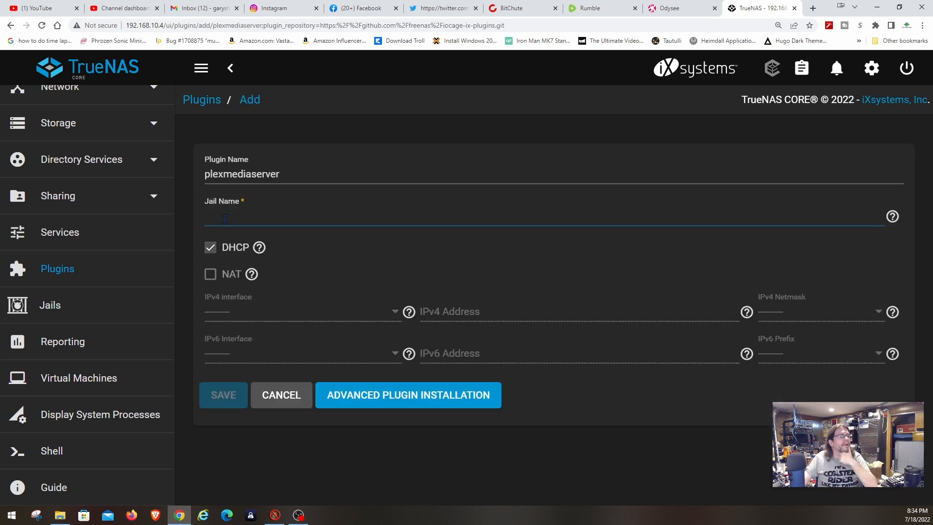
pyautogui.rightClick(225, 218)
pyautogui.click(241, 295)
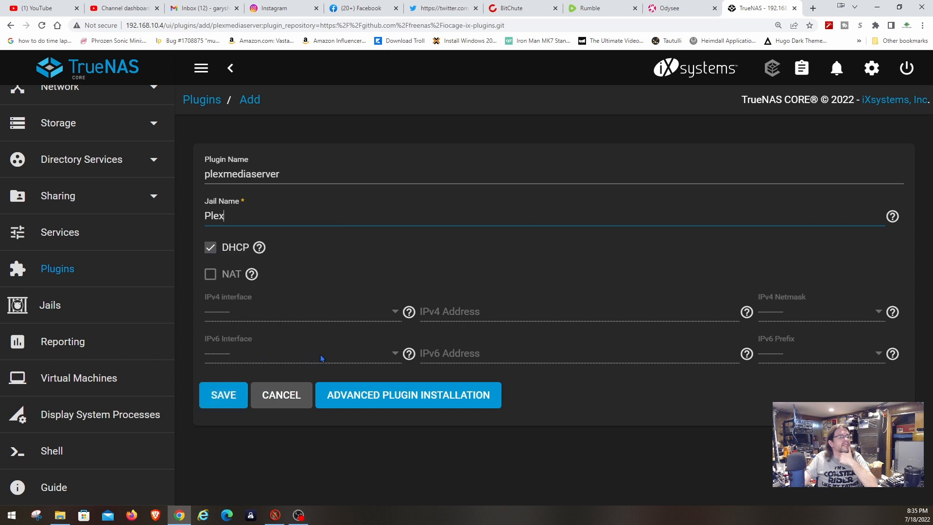
pyautogui.click(225, 397)
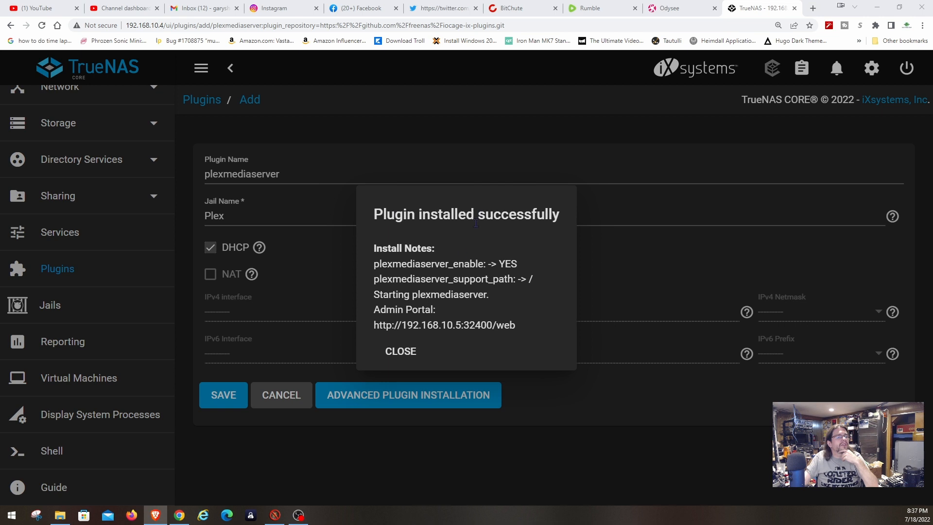
pyautogui.click(400, 352)
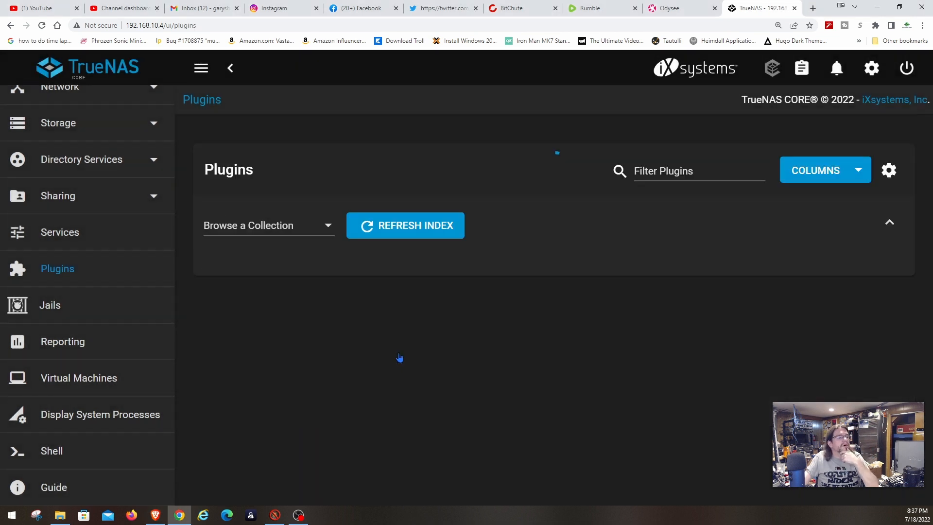
# Reset the page zoom, select the Plex plugin to view its batch operations, and view the Tarsnap and Minio plugin descriptions.
pyautogui.scroll(-2, 417, 375)
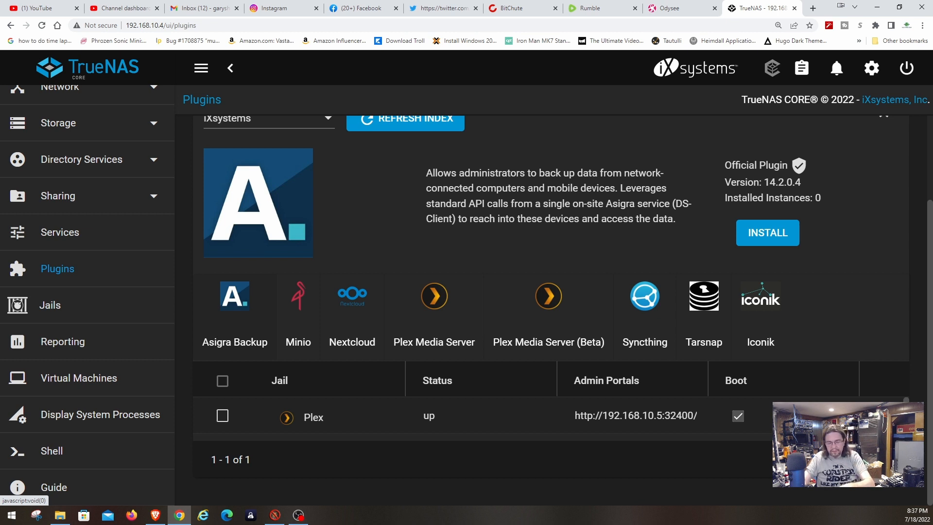
pyautogui.hotkey('ctrl', '0')
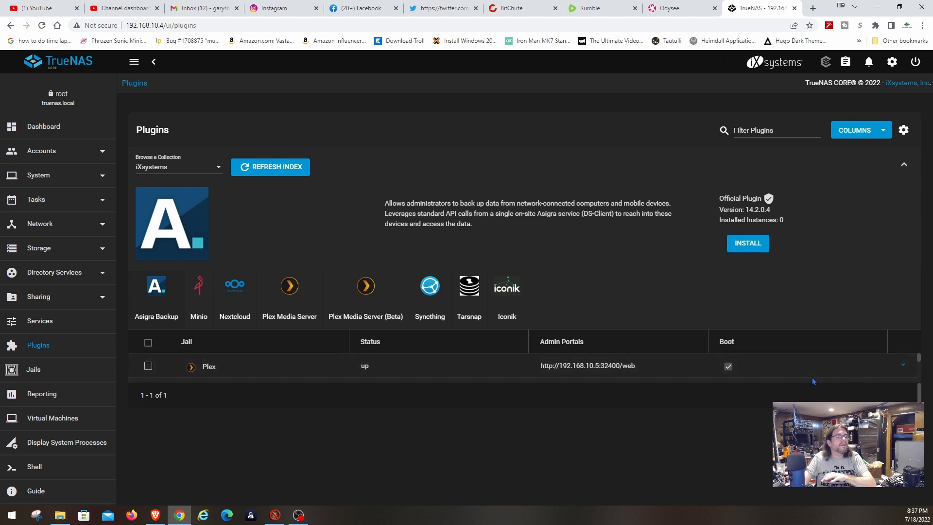
pyautogui.click(148, 366)
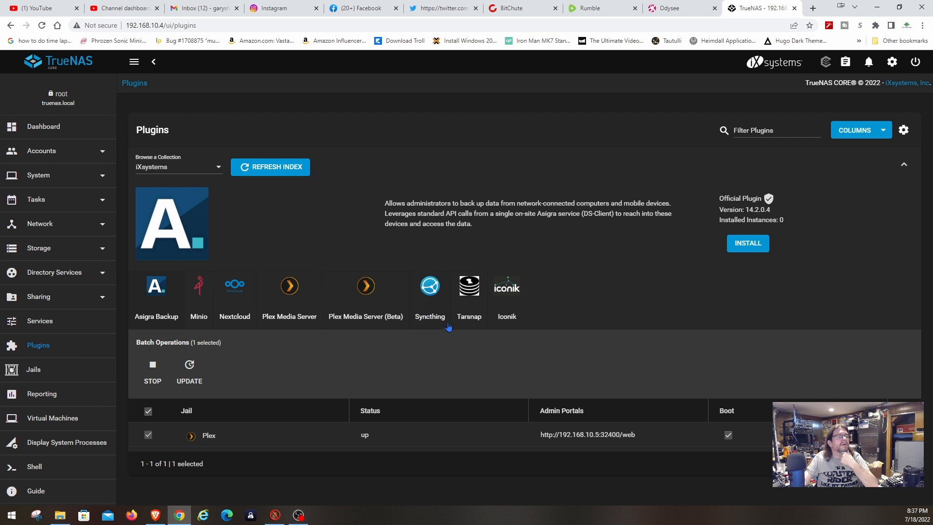
pyautogui.click(469, 288)
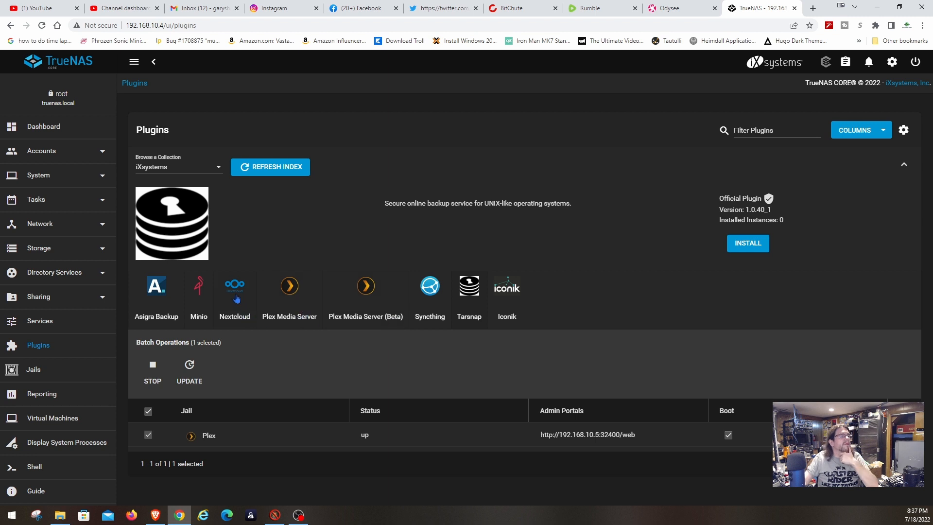
pyautogui.click(195, 295)
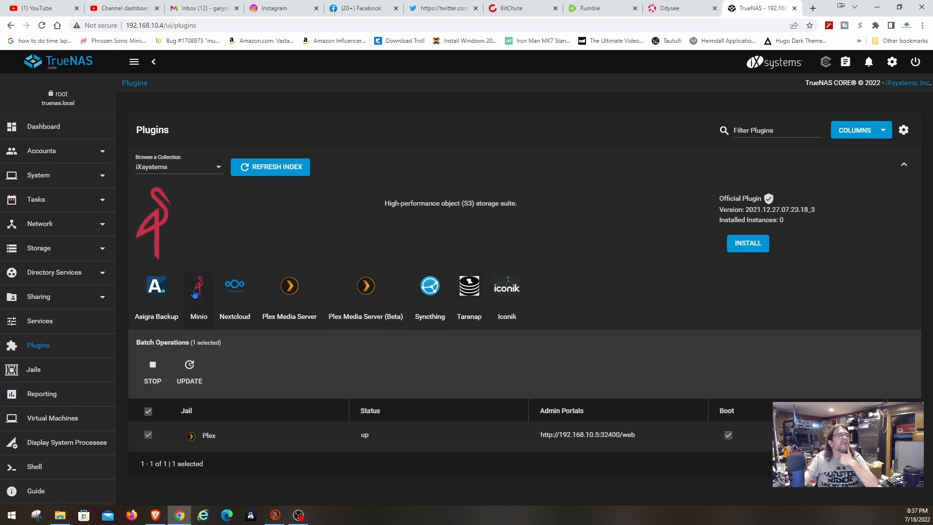
# View the Asigra Backup plugin's description and deselect the installed Plex plugin.
pyautogui.click(154, 289)
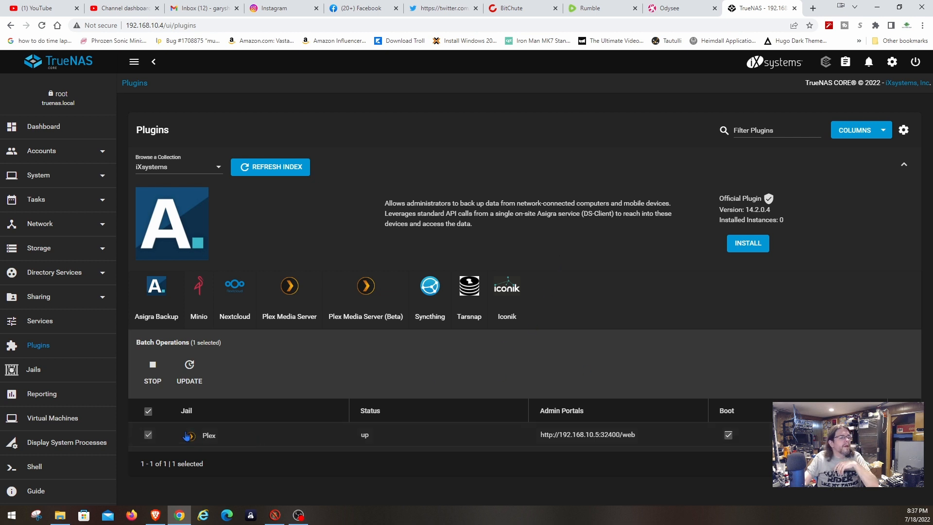
pyautogui.click(149, 435)
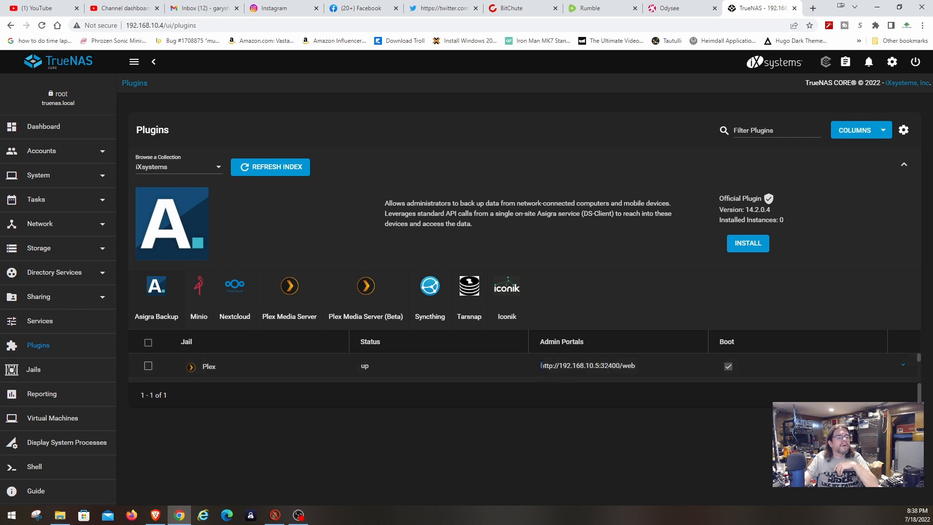
pyautogui.moveTo(541, 366); pyautogui.dragTo(636, 366)
pyautogui.rightClick(622, 366)
pyautogui.click(637, 372)
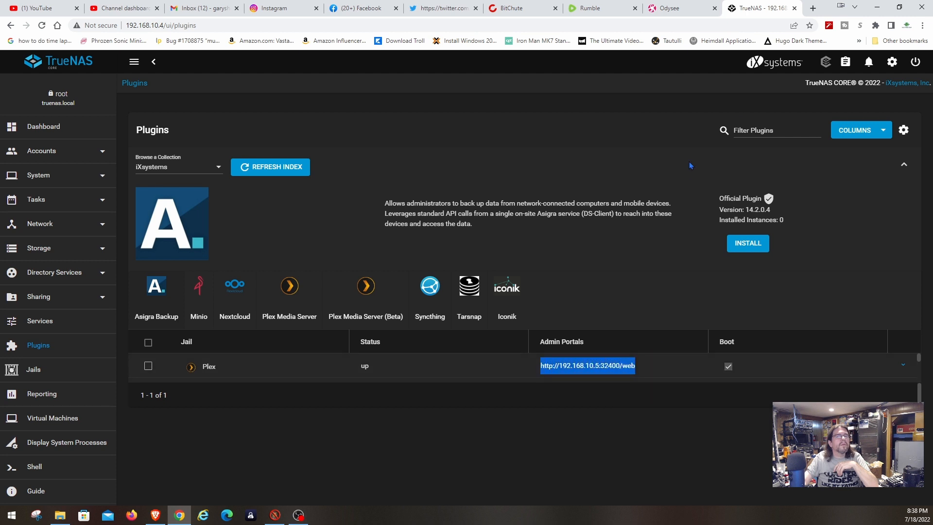
pyautogui.click(812, 10)
pyautogui.rightClick(631, 27)
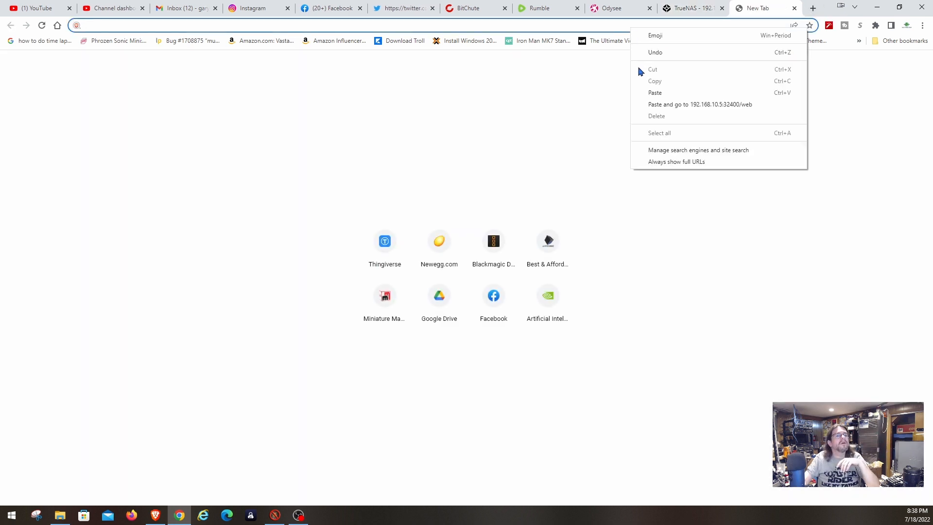
pyautogui.click(652, 103)
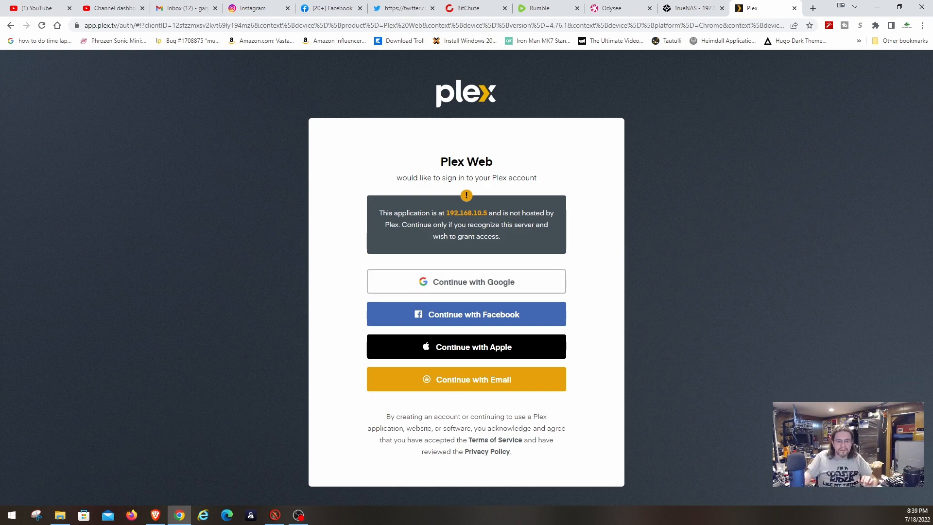
pyautogui.hotkey('alt', 'Tab')
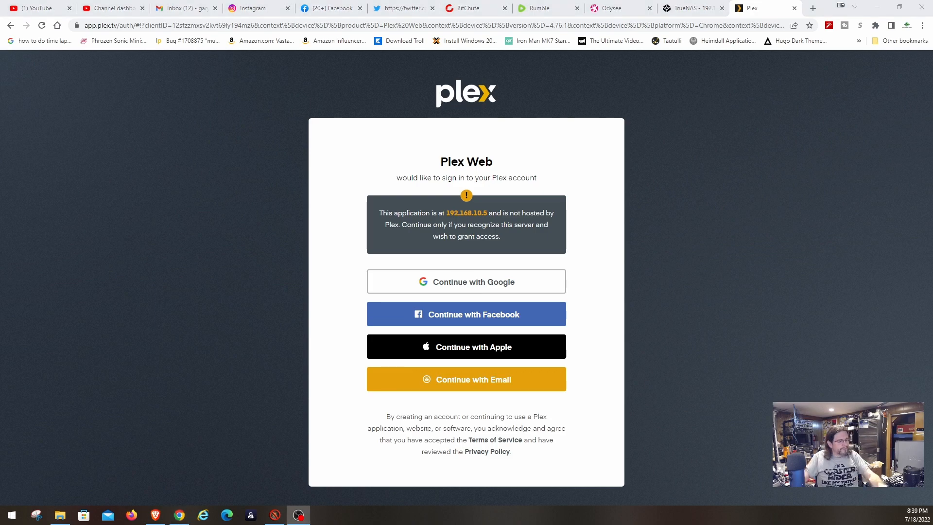